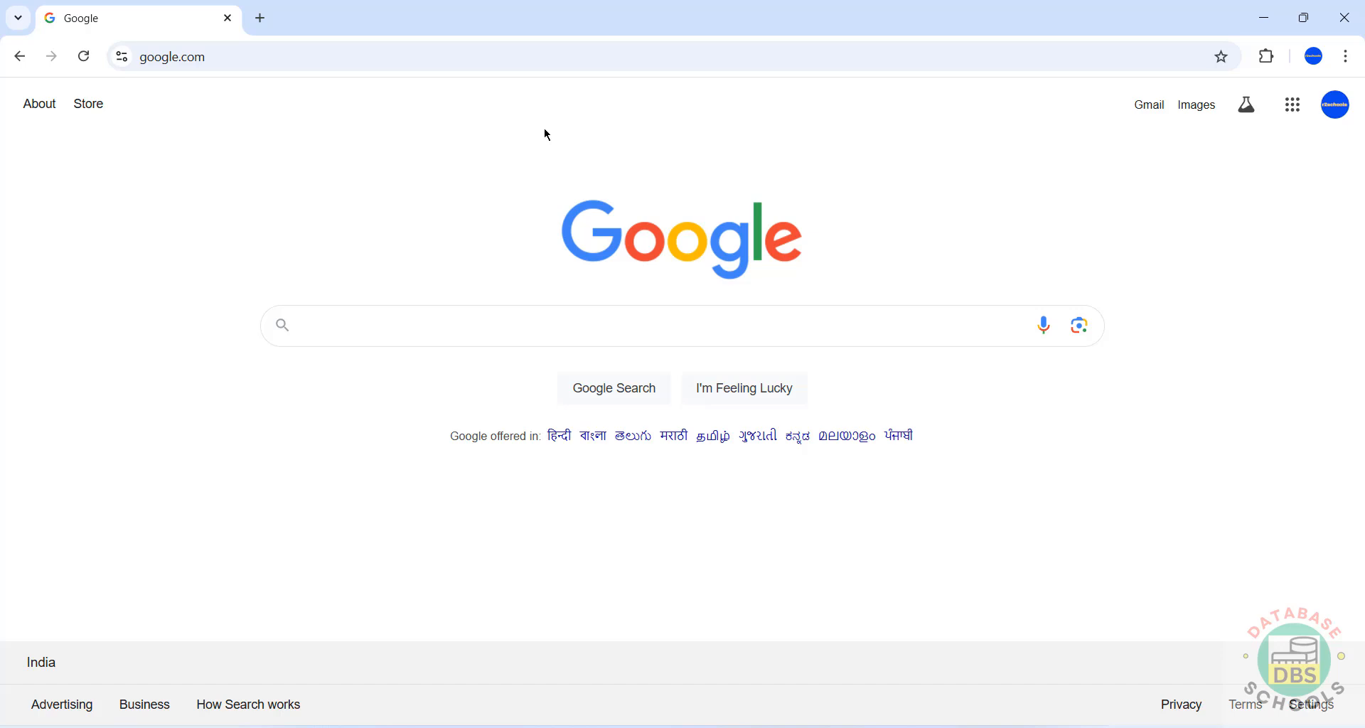
- Go to mysql.com in Chrome's address bar to load the MySQL homepage
left_click(544, 61)
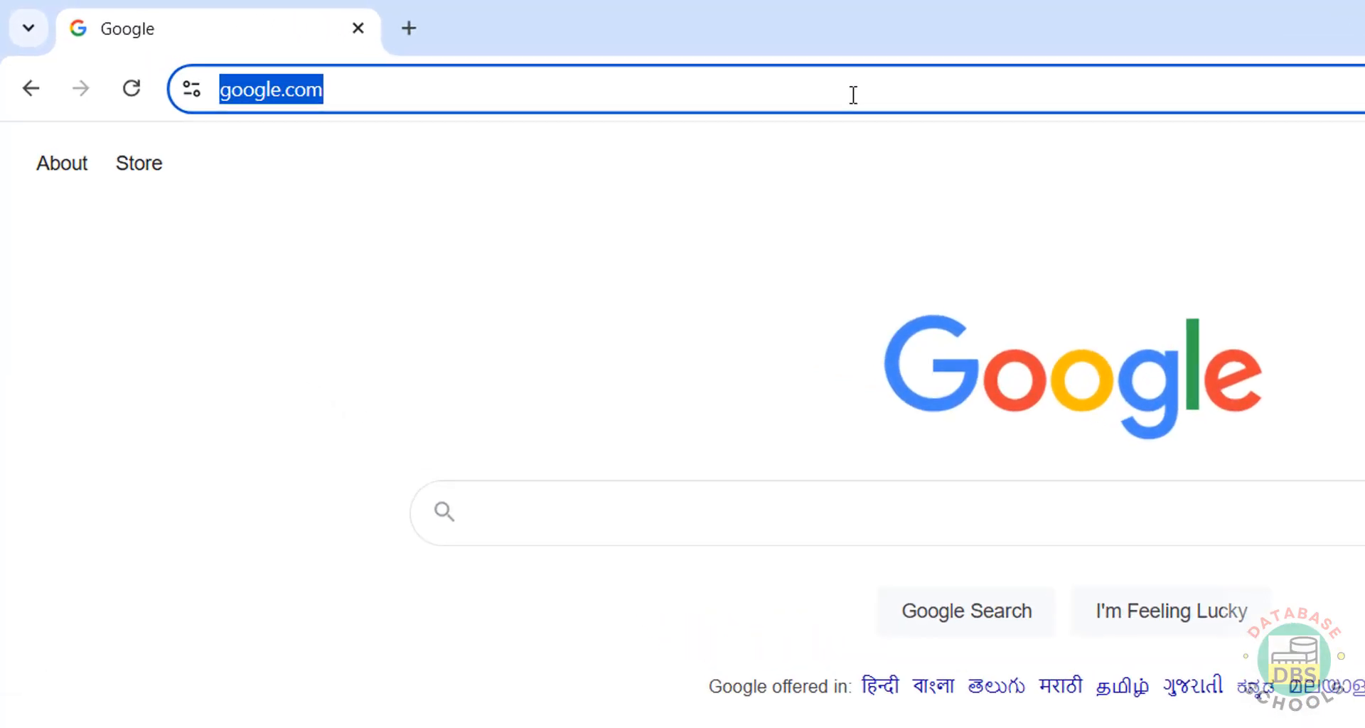
type("mysql.com")
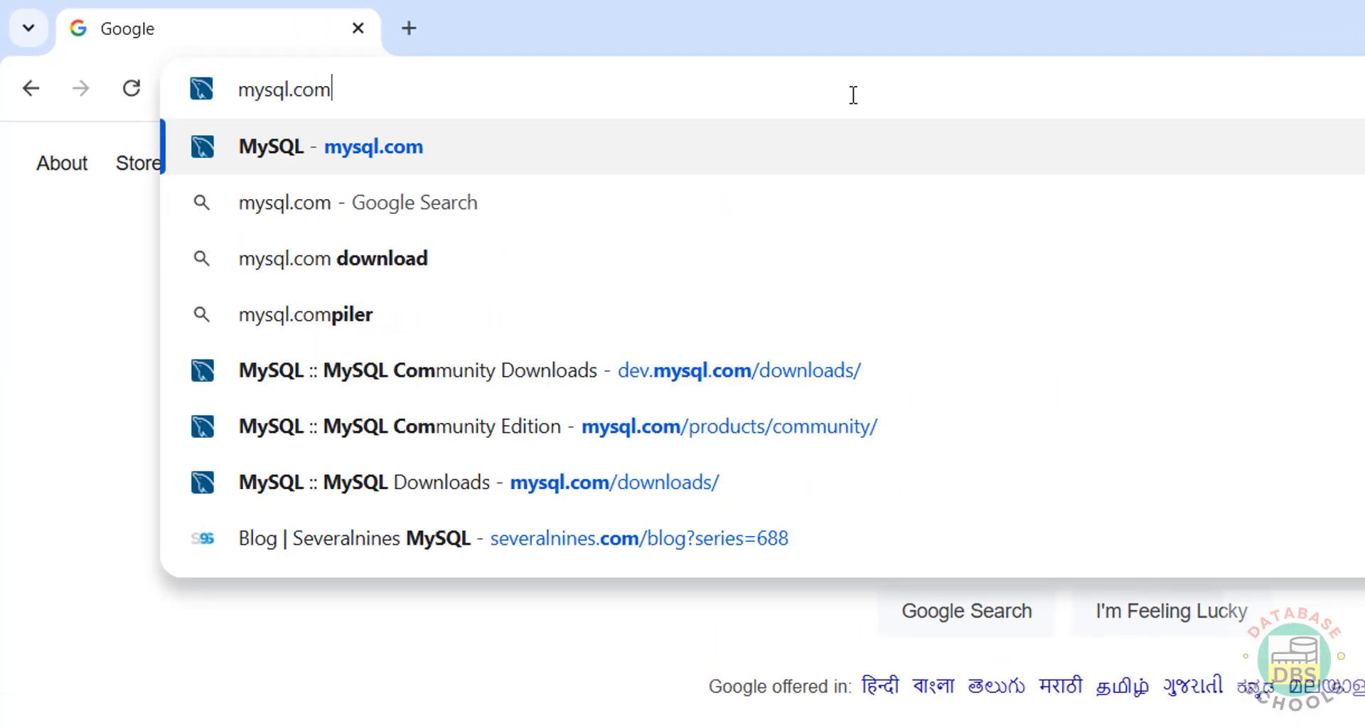
key("Return")
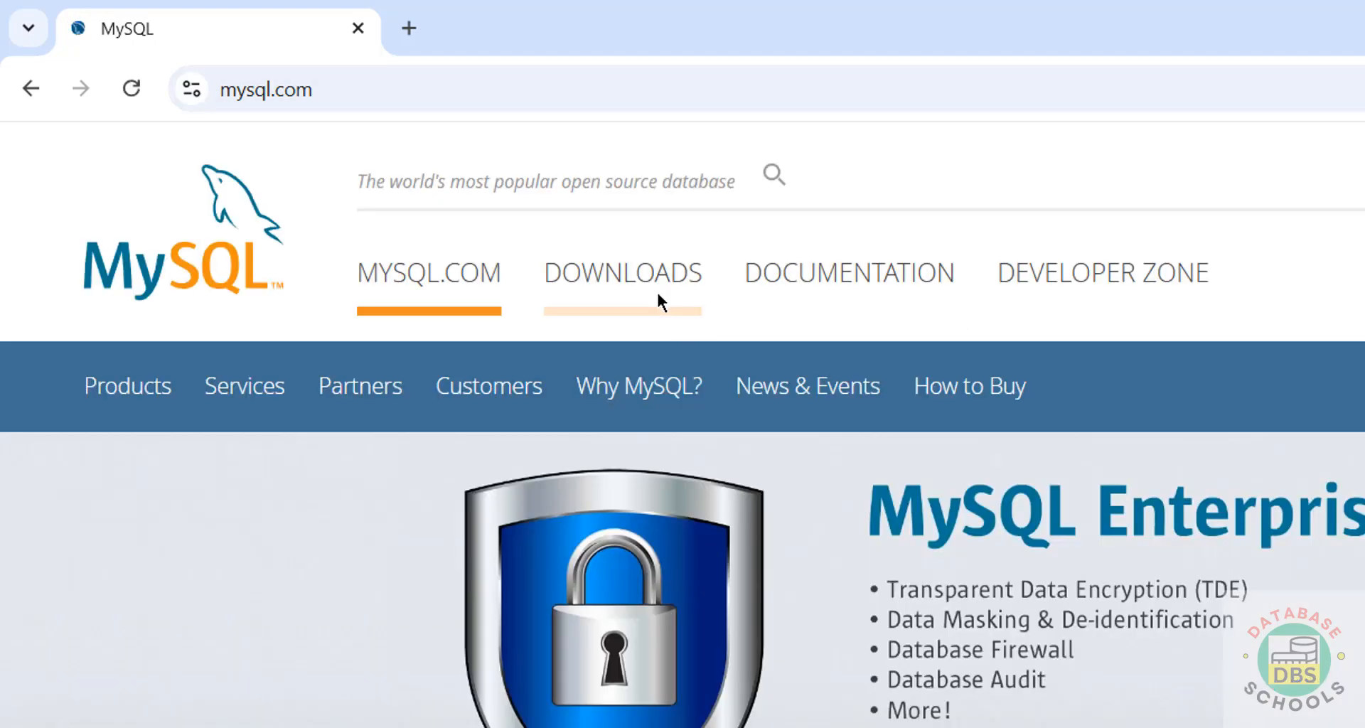
- Navigate from Downloads through MySQL Community (GPL) Downloads to the MySQL Community Server page
left_click(655, 288)
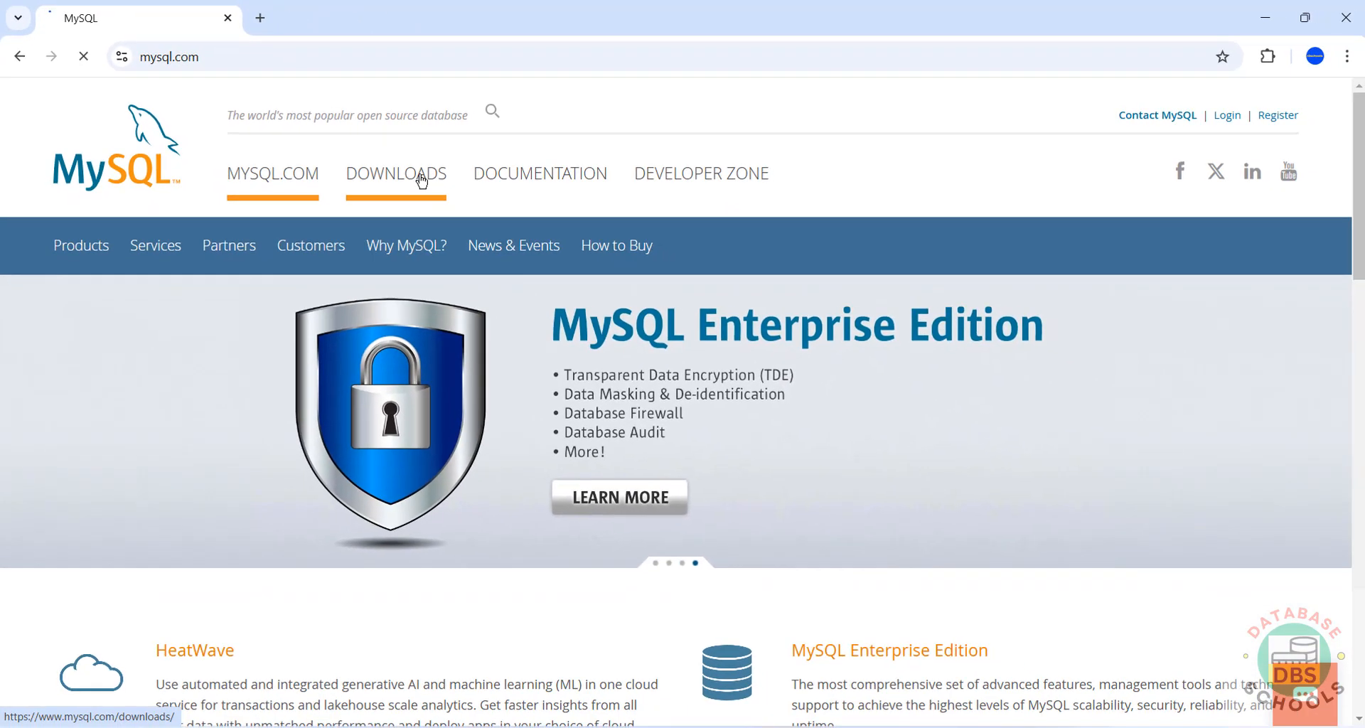
scroll(360, 306, "down", 4)
scroll(361, 306, "down", 5)
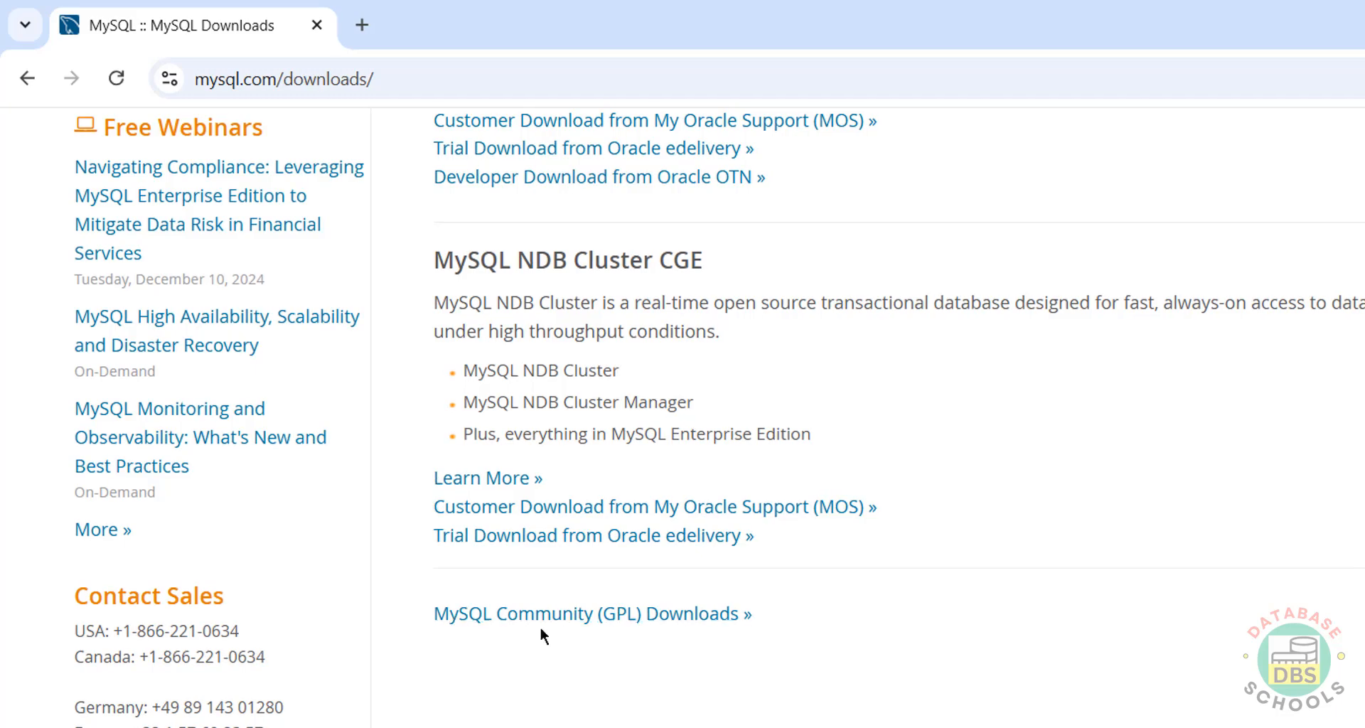
left_click(559, 622)
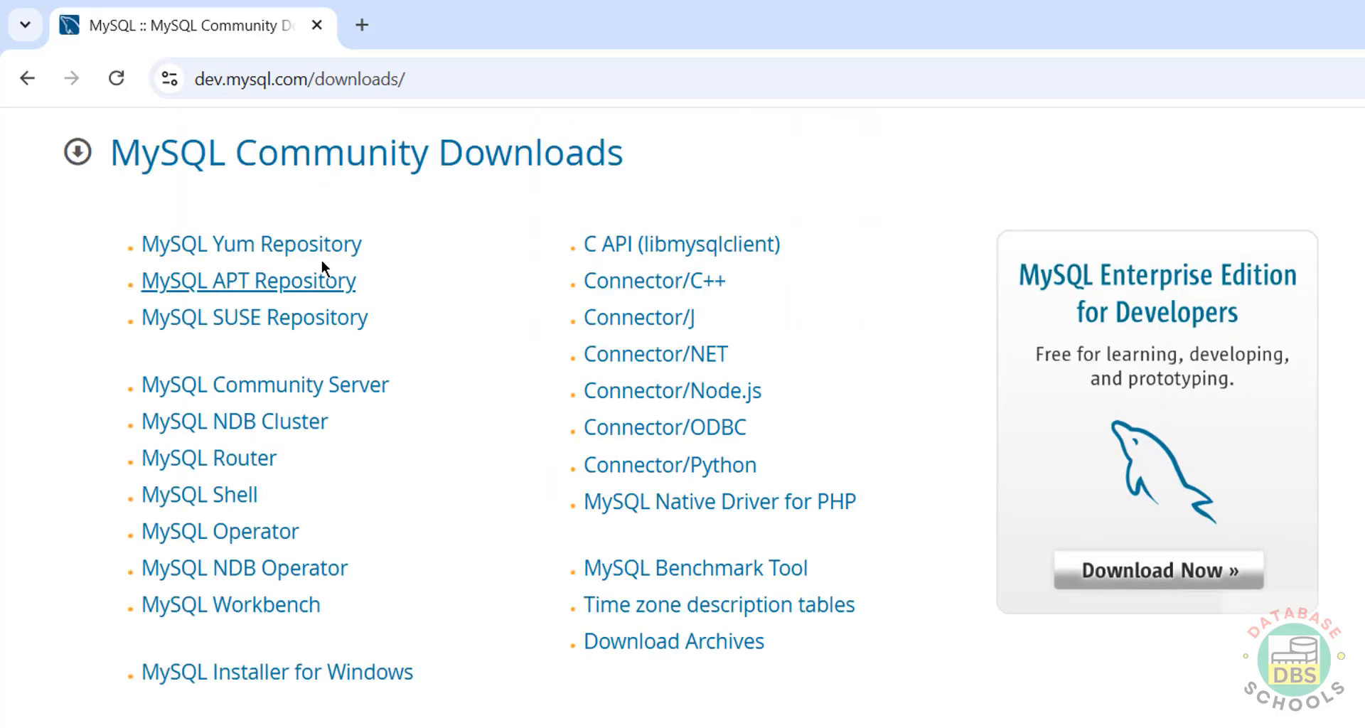
left_click(320, 389)
- Choose 8.4.3 LTS for Microsoft Windows and download the 64-bit MSI Installer without logging in
left_click(357, 524)
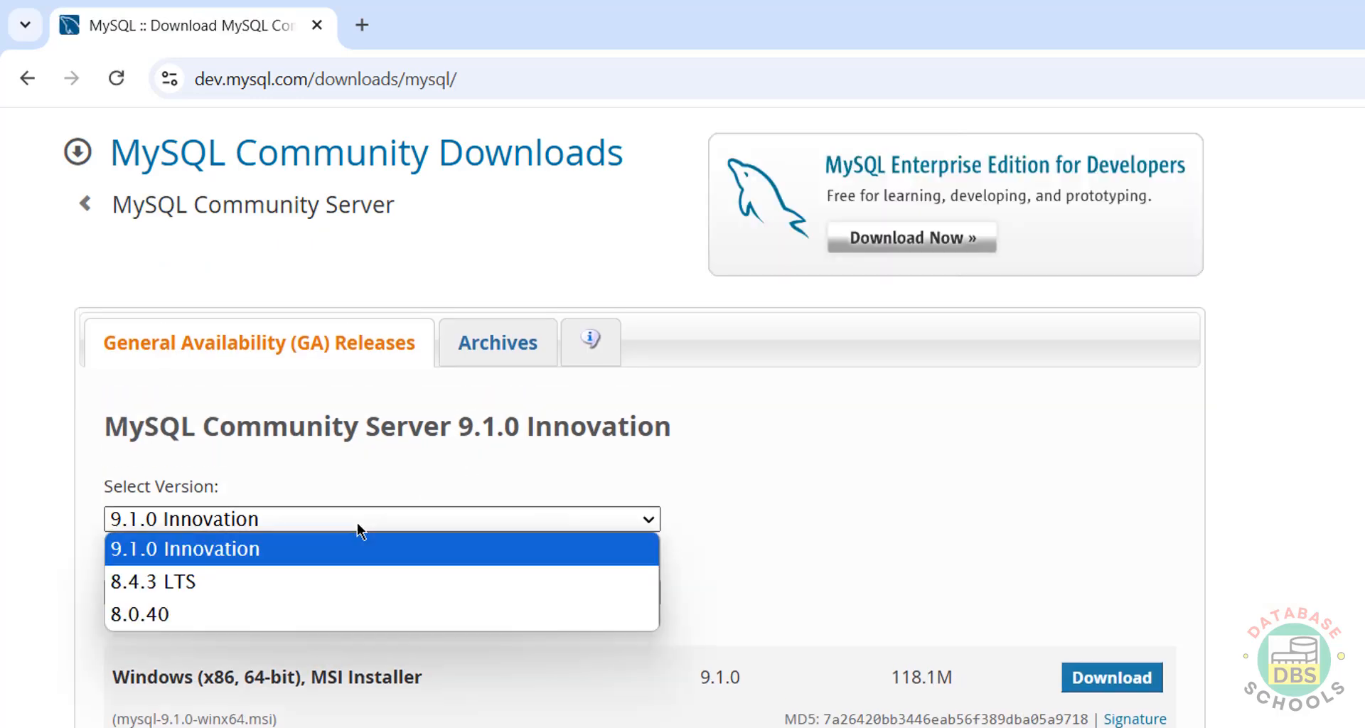
left_click(256, 576)
left_click(352, 590)
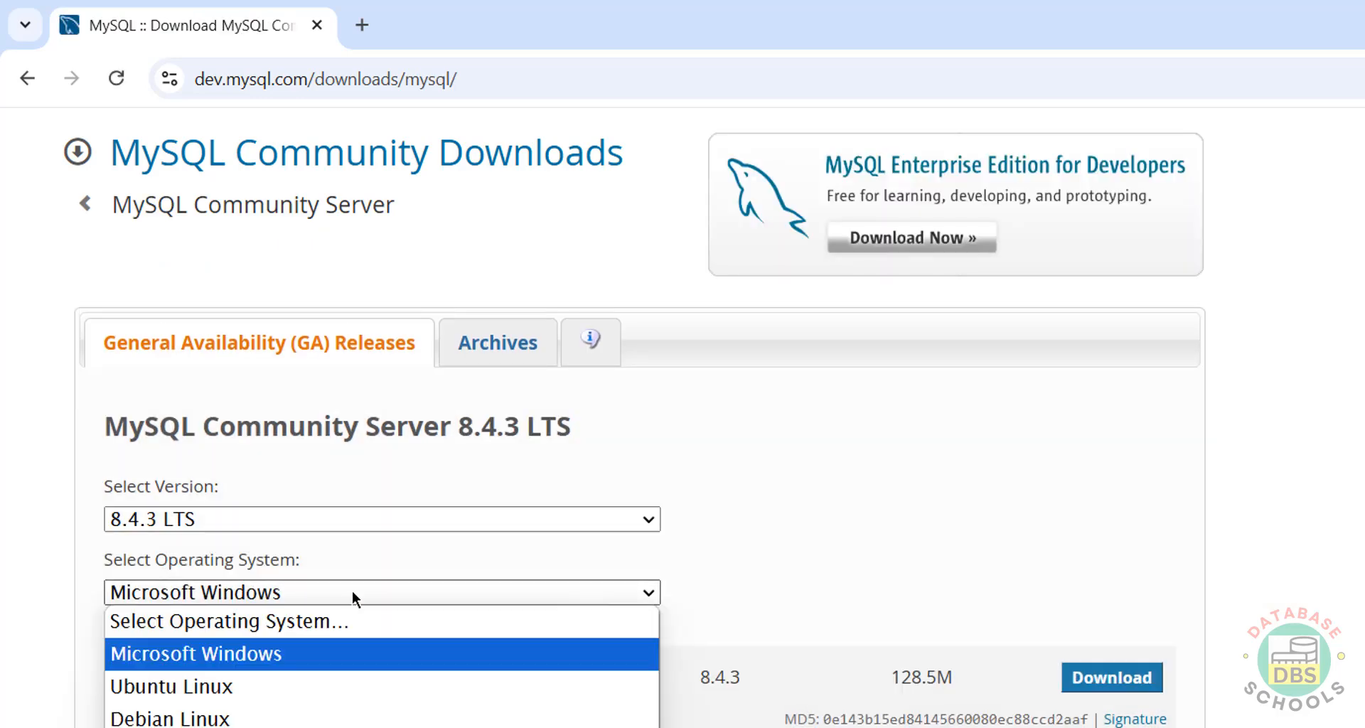
left_click(343, 595)
scroll(131, 680, "down", 4)
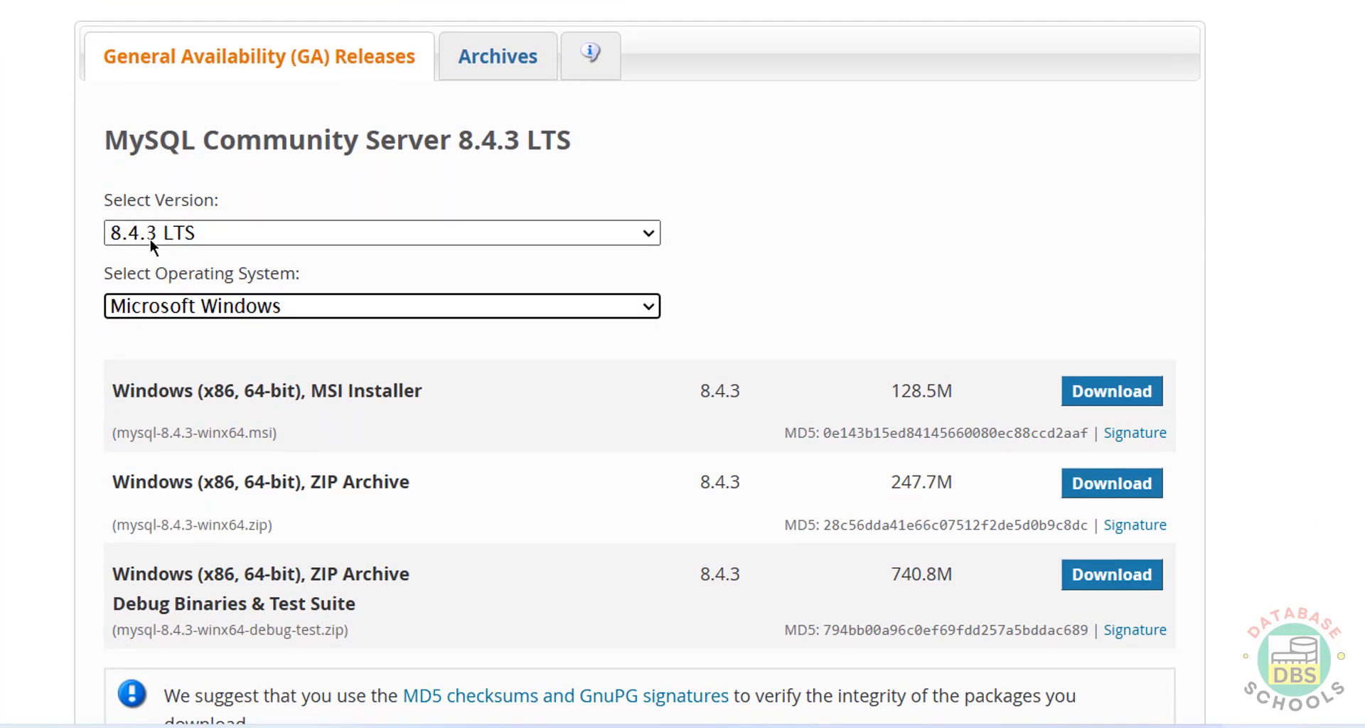
left_click(152, 307)
left_click(153, 307)
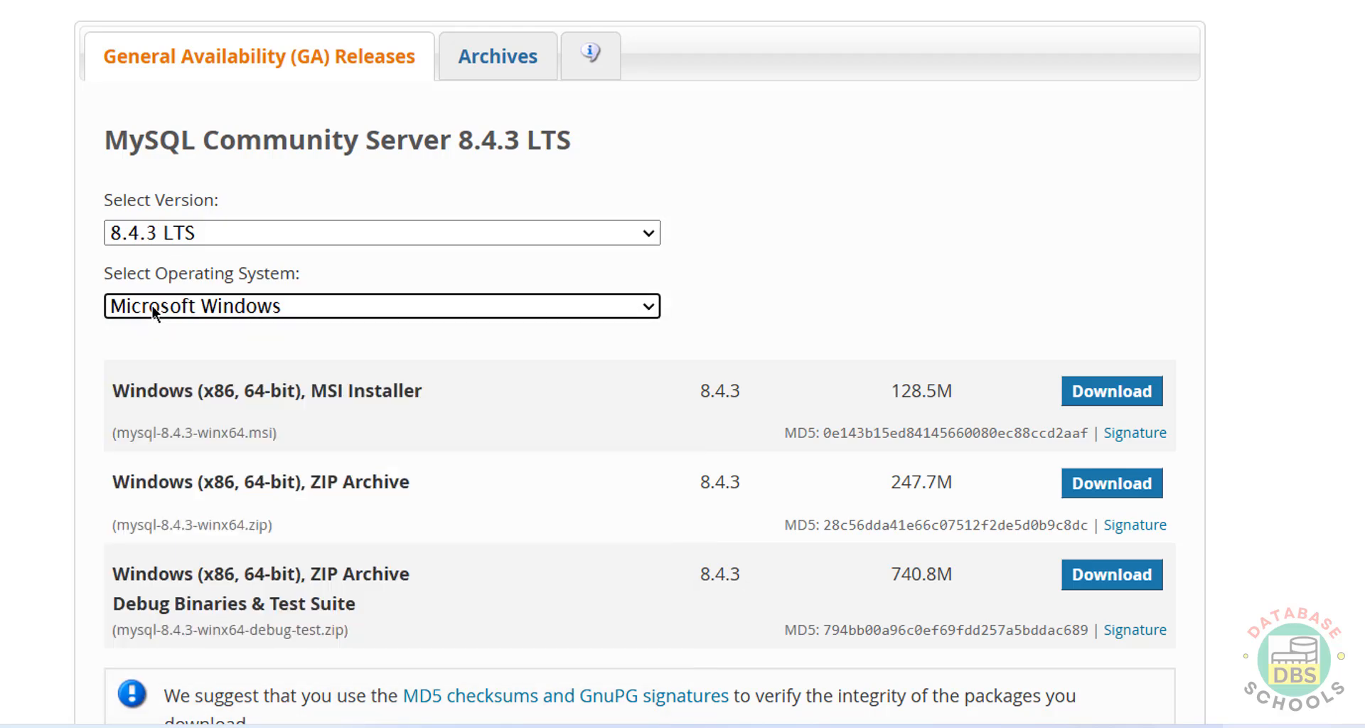
left_click(152, 307)
left_click(152, 306)
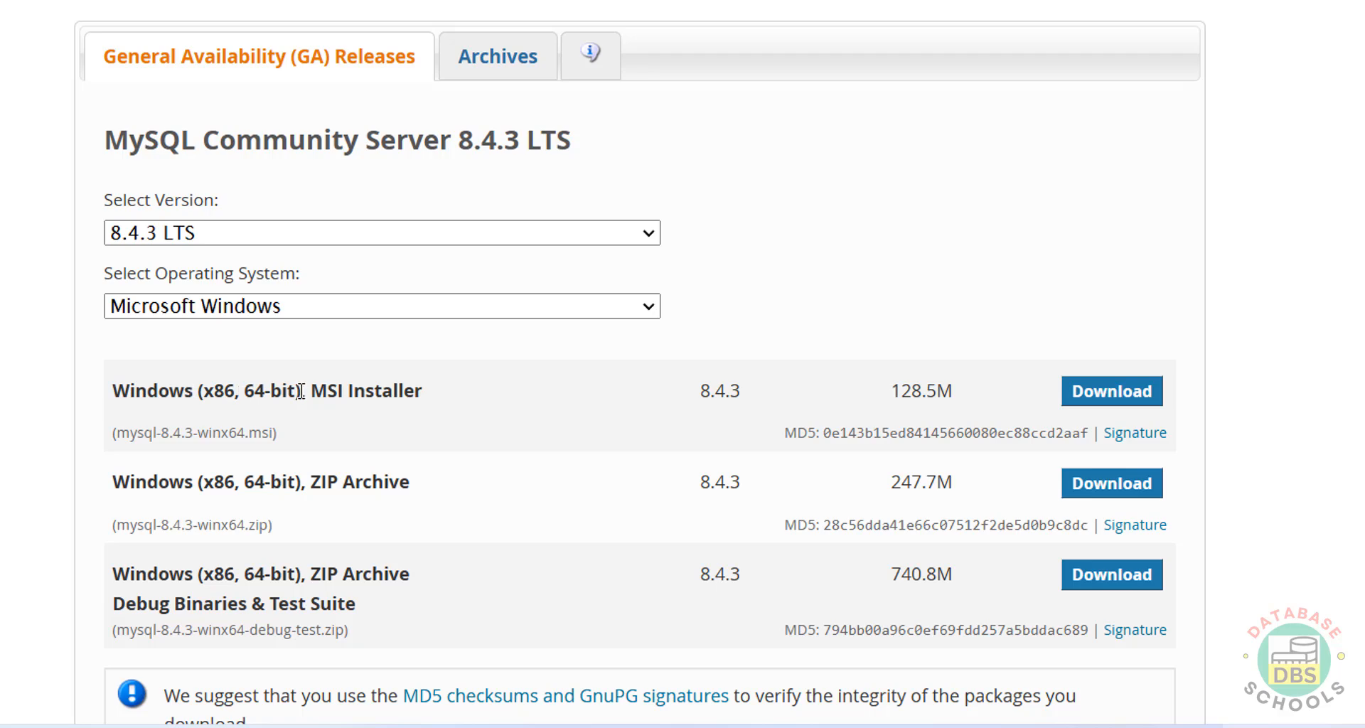
left_click(1086, 393)
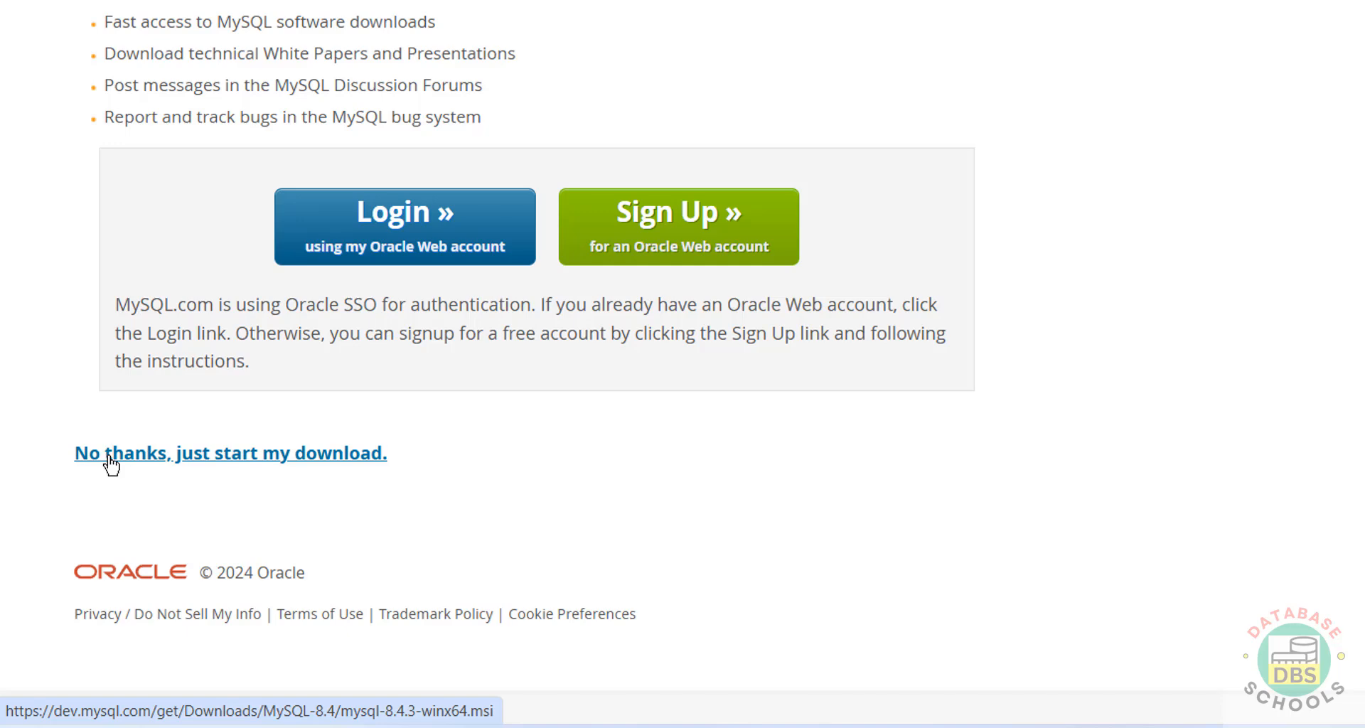
left_click(111, 459)
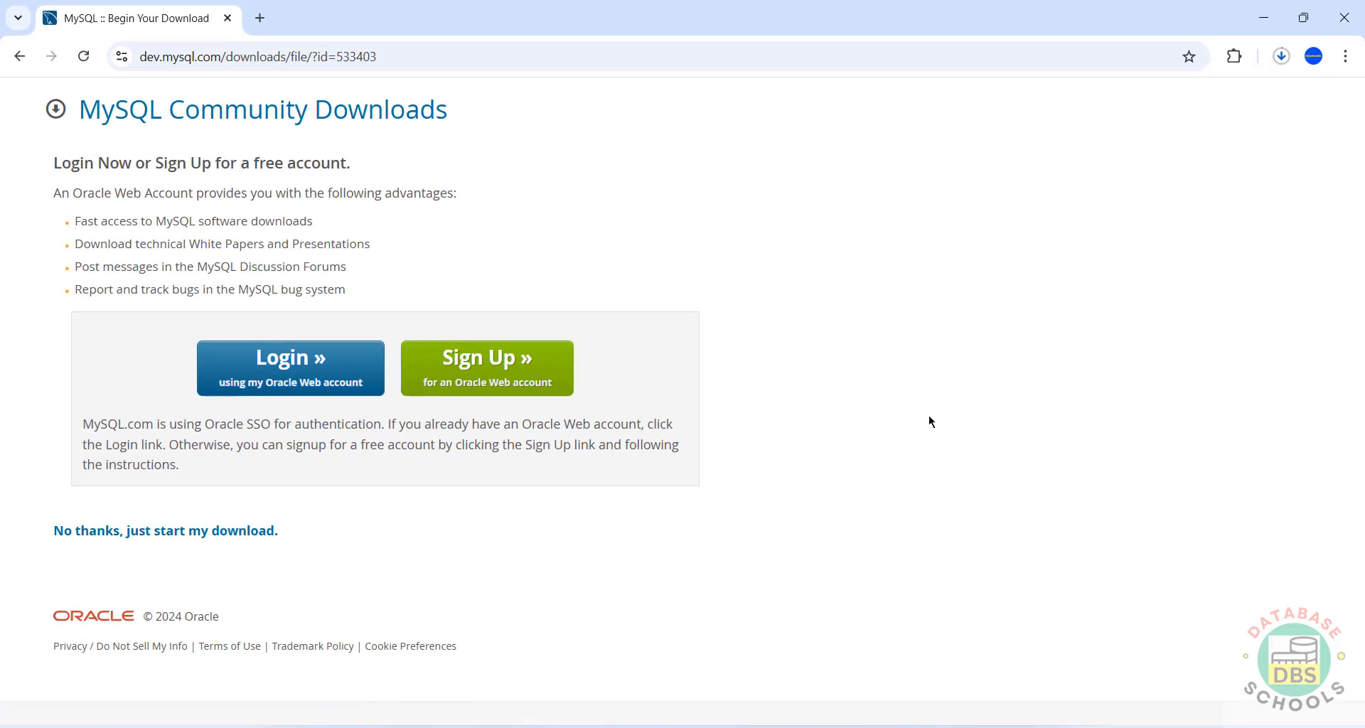
- Show Chrome's download history to confirm mysql-8.4.3-winx64.msi finished downloading
key("ctrl+j")
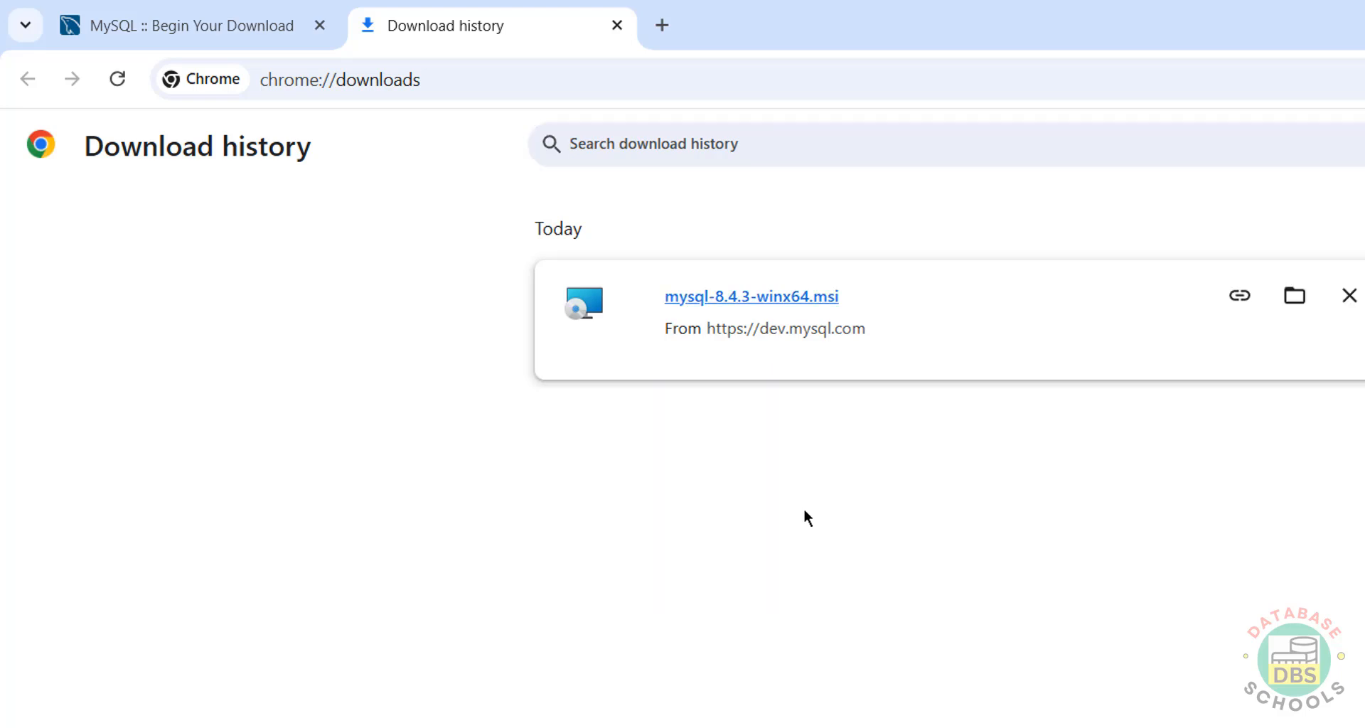
- Run mysql-8.4.3-winx64.msi, accept the license, choose a setup type and install MySQL Server 8.4
left_click(759, 297)
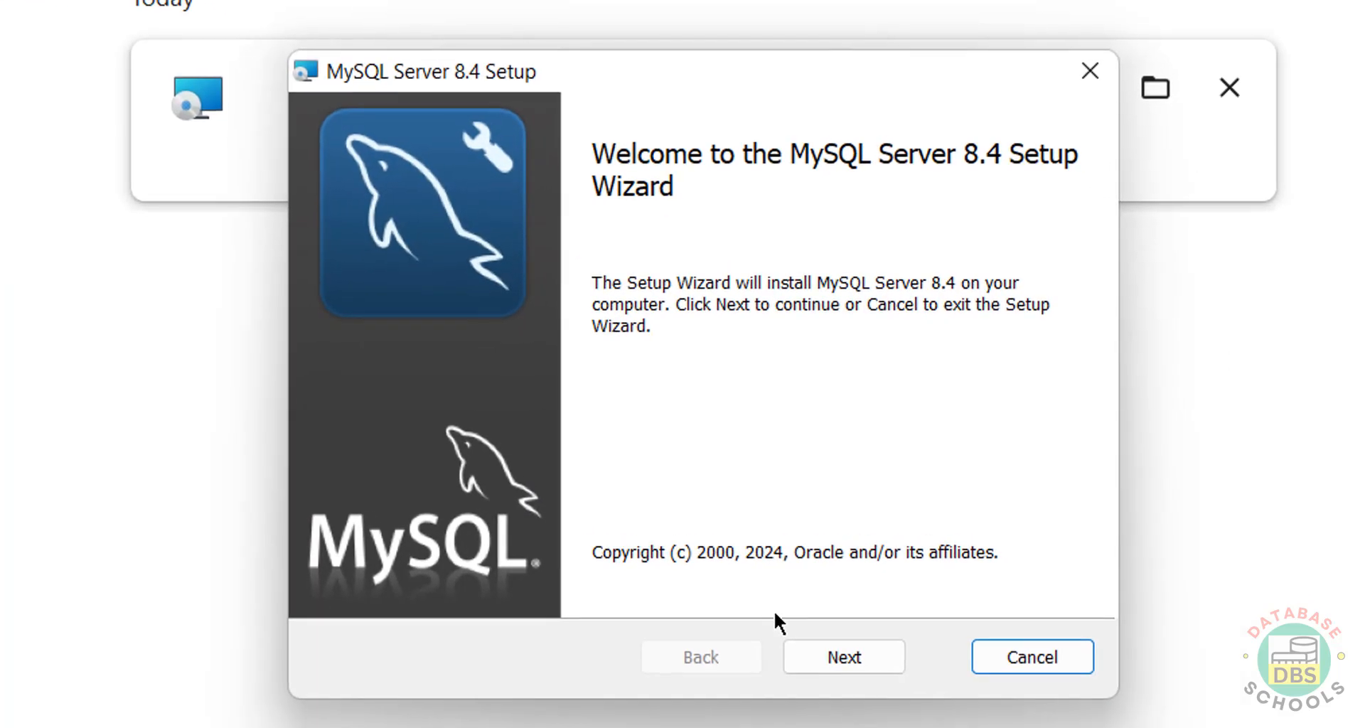
left_click(846, 651)
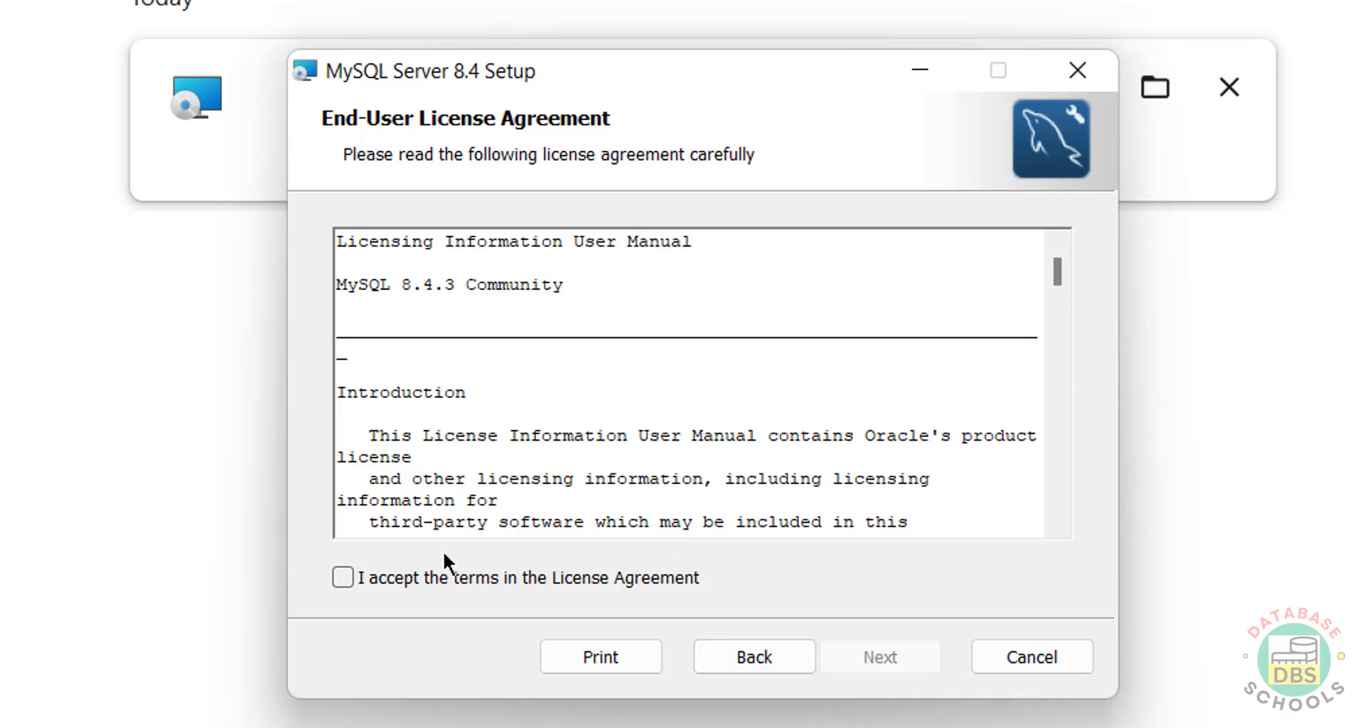
left_click(343, 577)
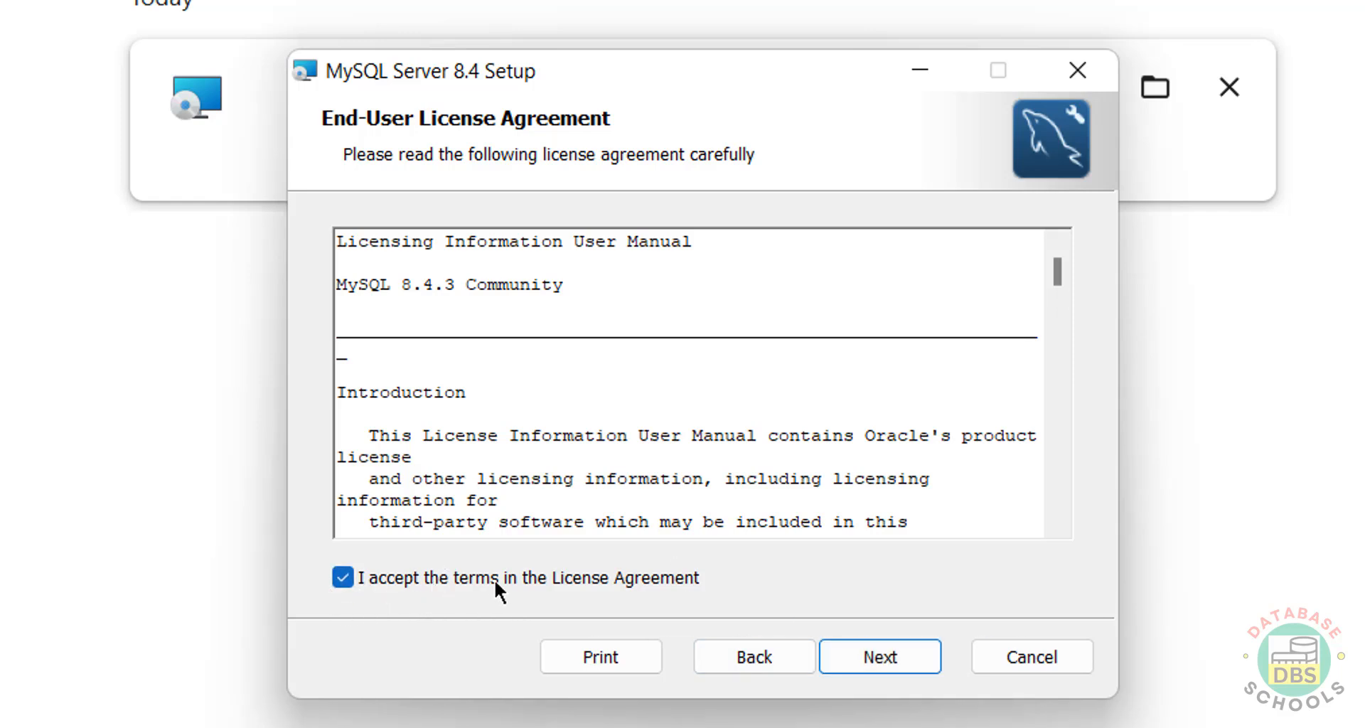
left_click(893, 650)
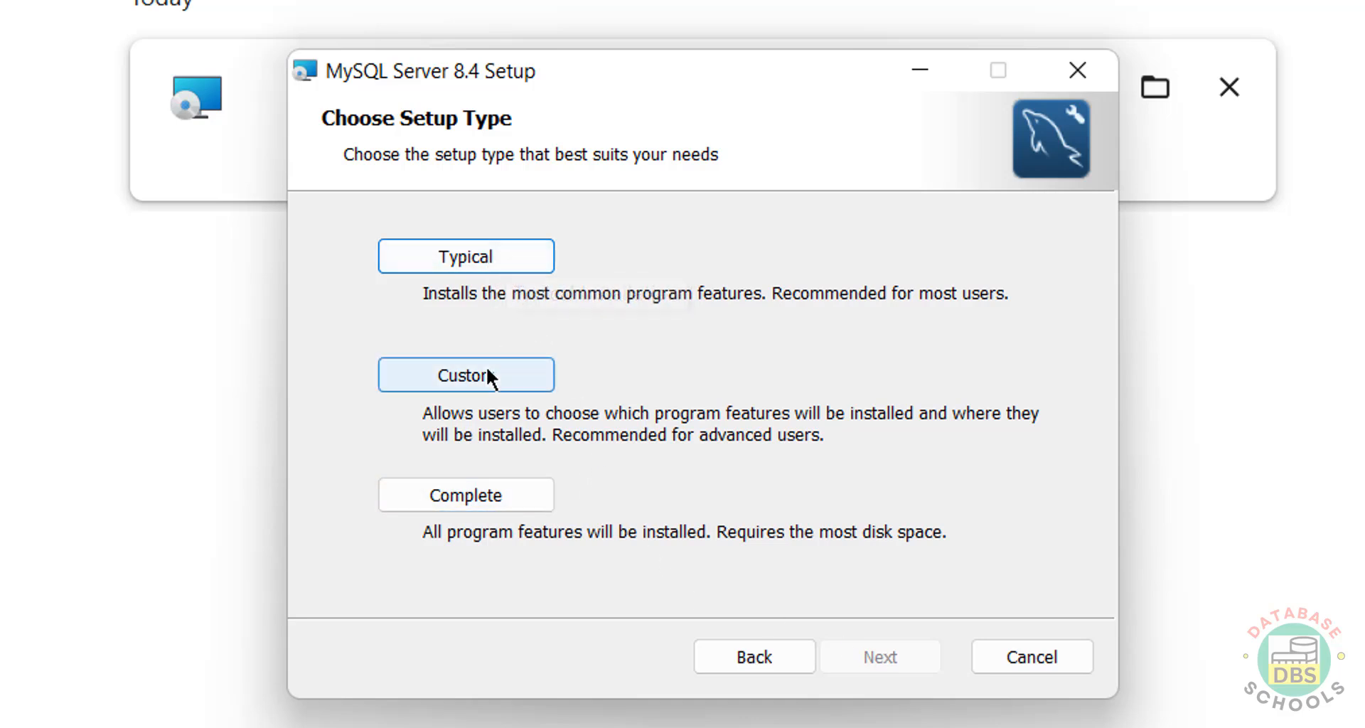
left_click(438, 502)
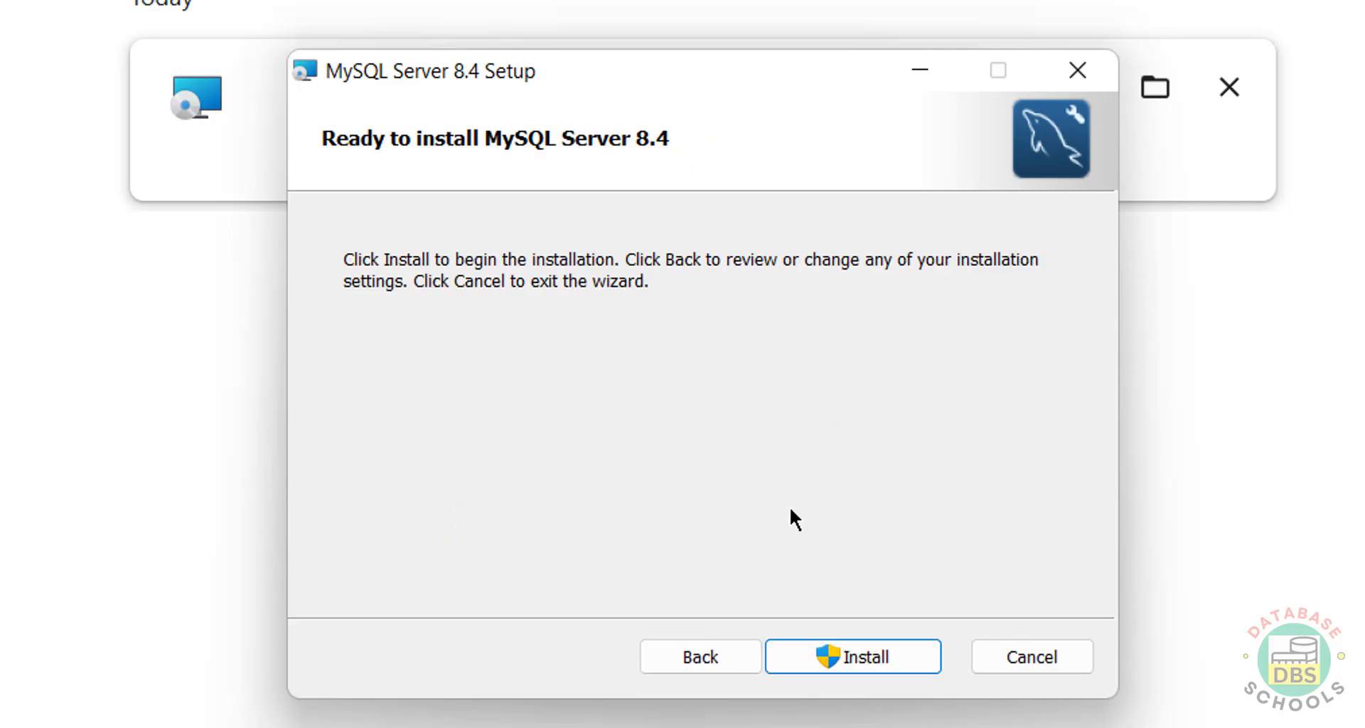
left_click(820, 655)
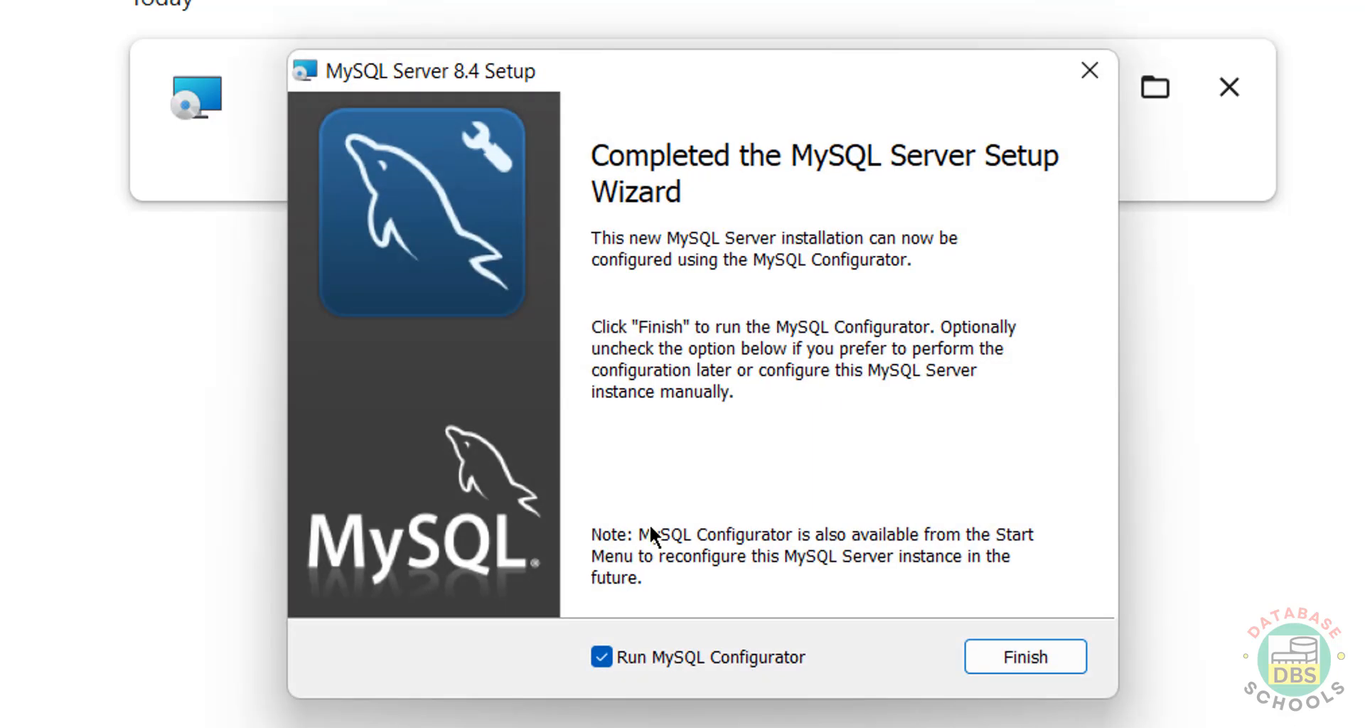
left_click(601, 658)
- Launch MySQL Configurator and keep the default data directory path
left_click(1065, 655)
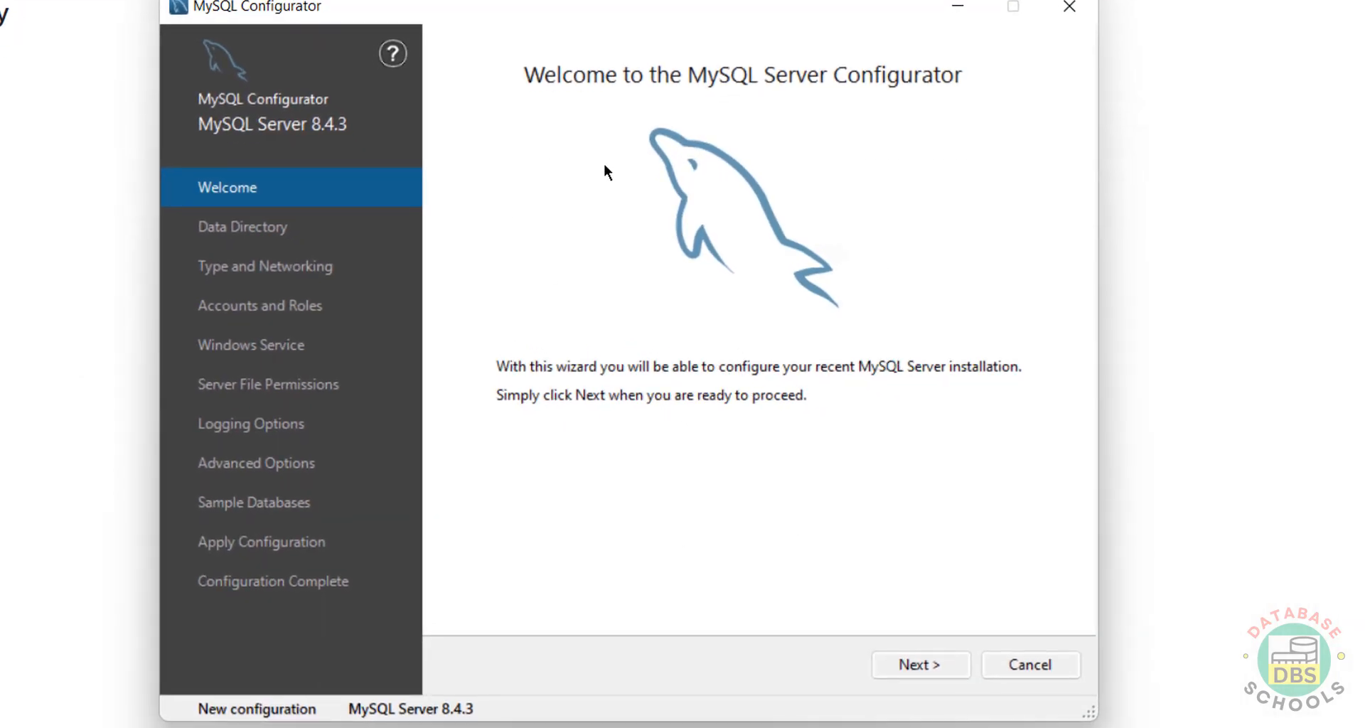
left_click(918, 664)
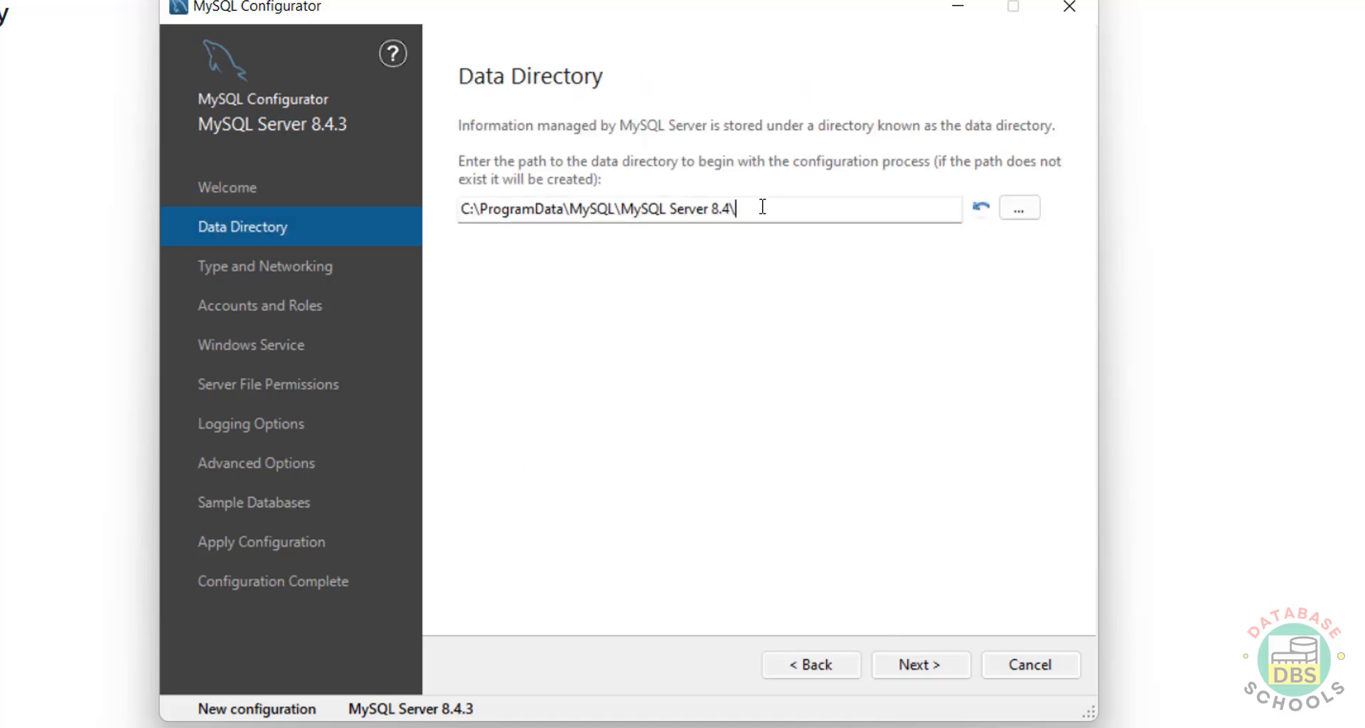
left_click_drag(762, 207, 439, 201)
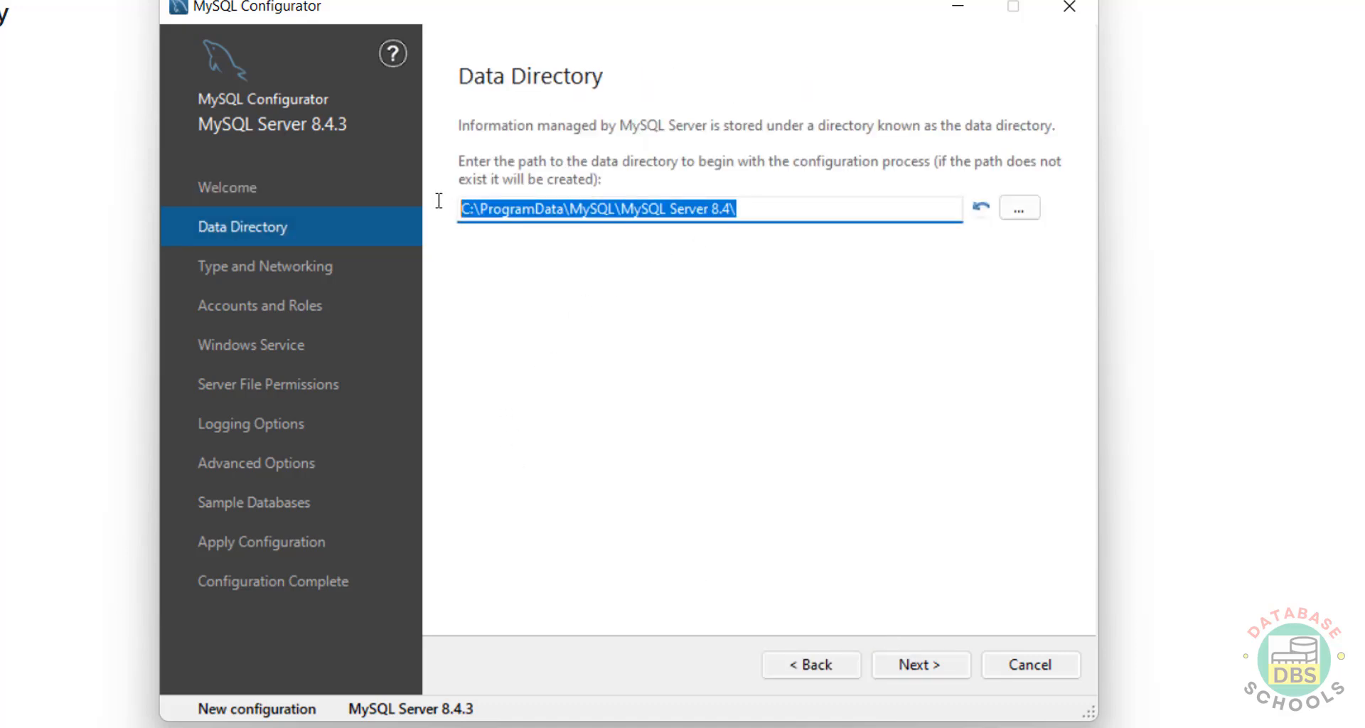
left_click(1022, 209)
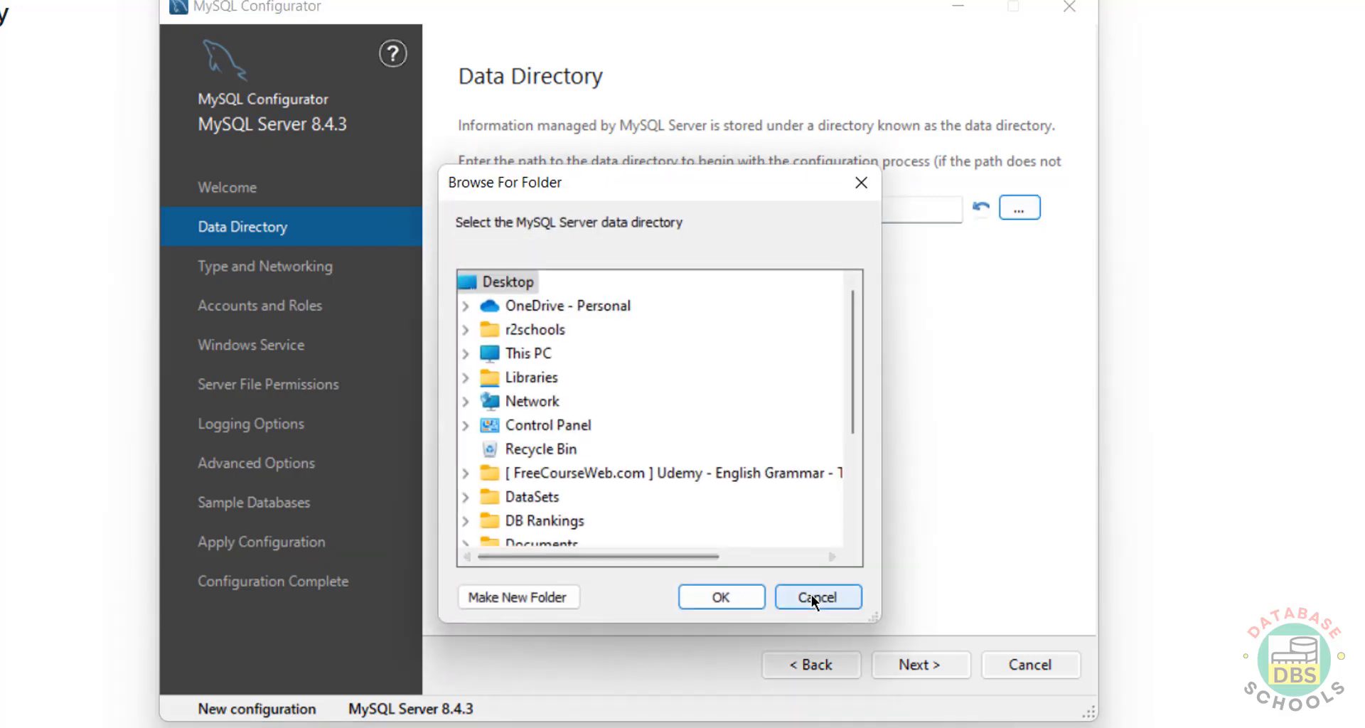
left_click(812, 597)
left_click_drag(731, 209, 451, 204)
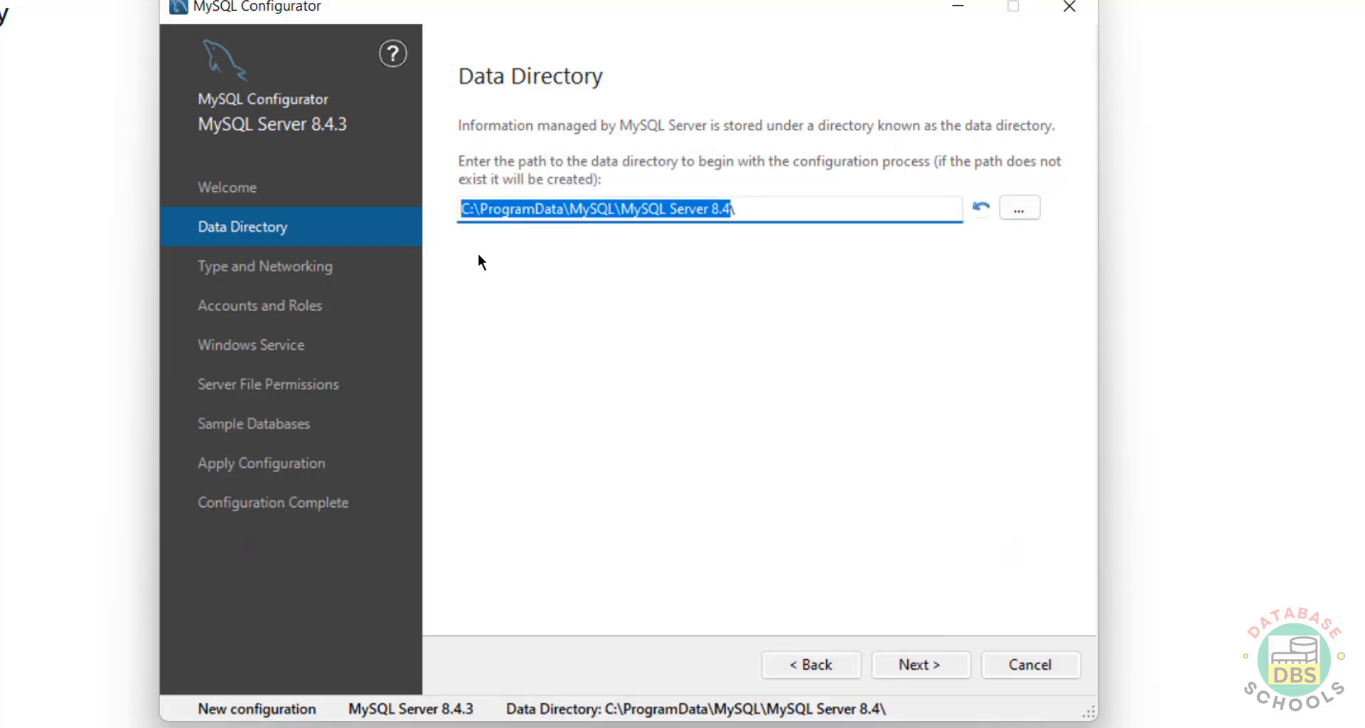
- Keep the Development Computer config type and TCP/IP port 3306, then continue to accounts
left_click(923, 667)
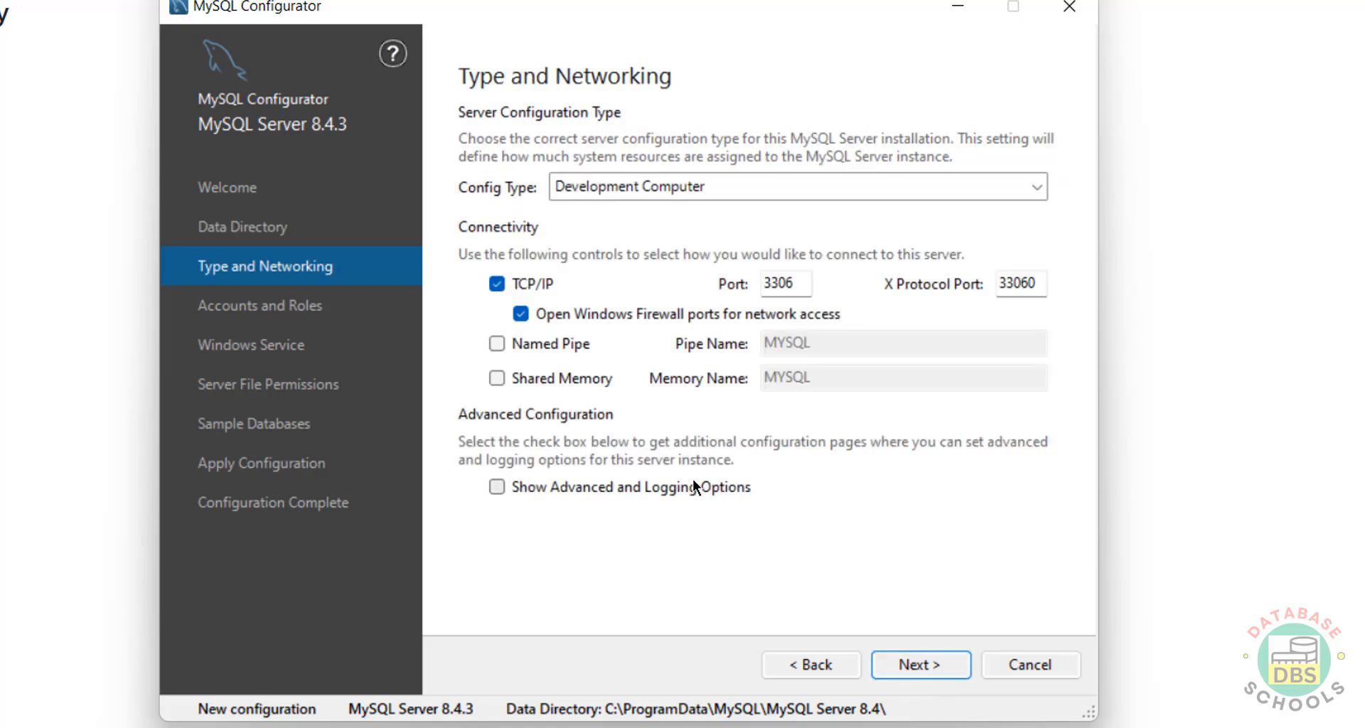
left_click(693, 186)
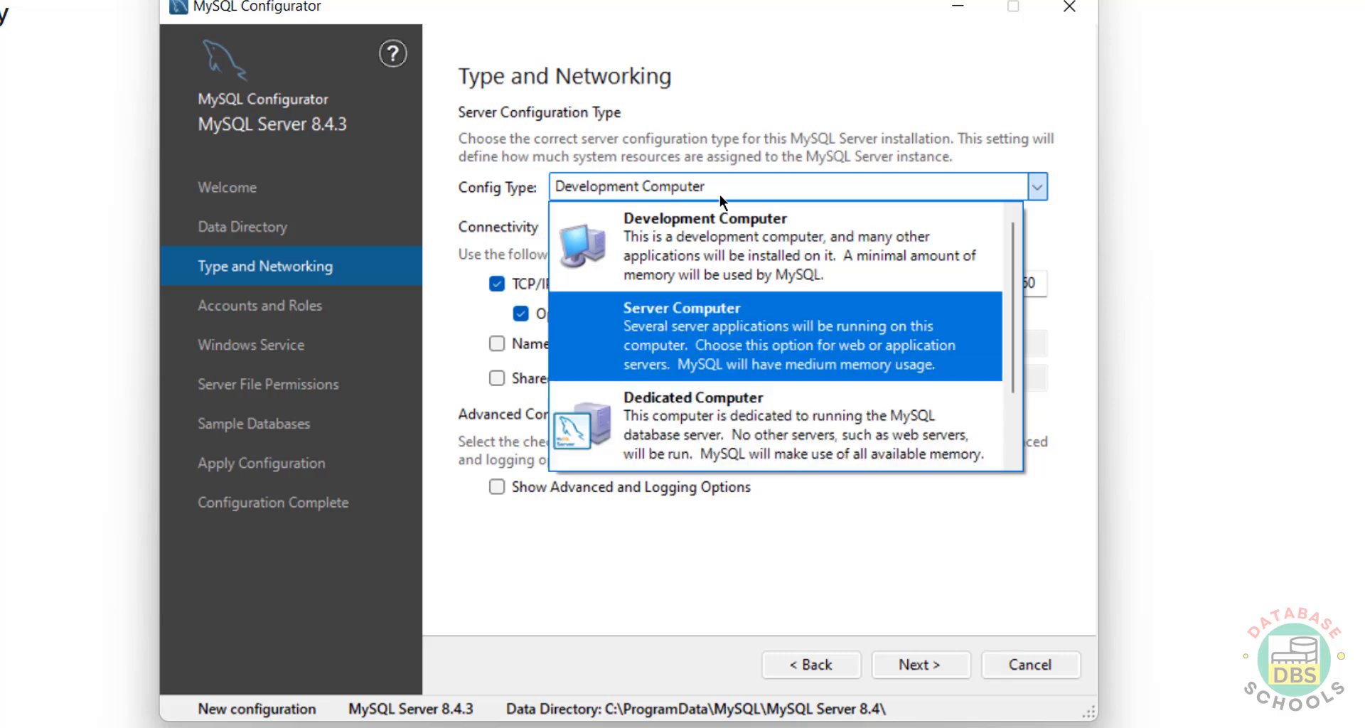
left_click(761, 93)
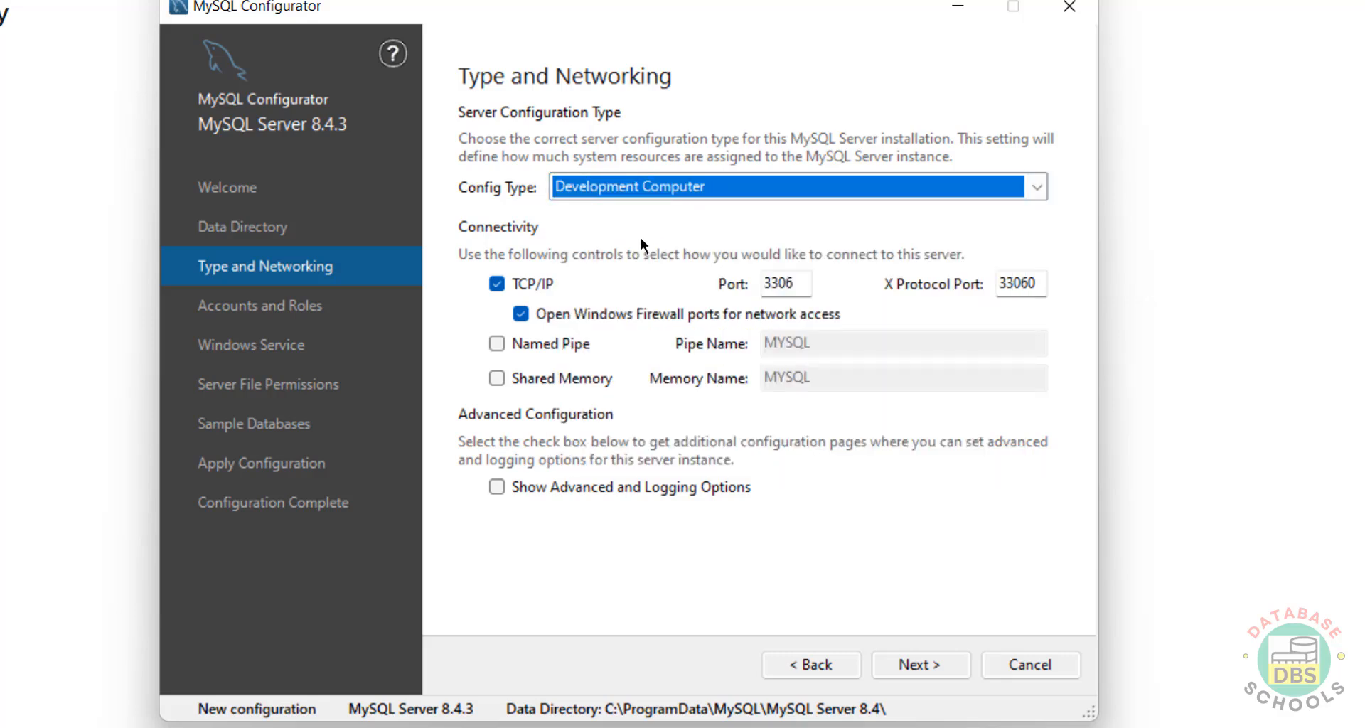
double_click(786, 283)
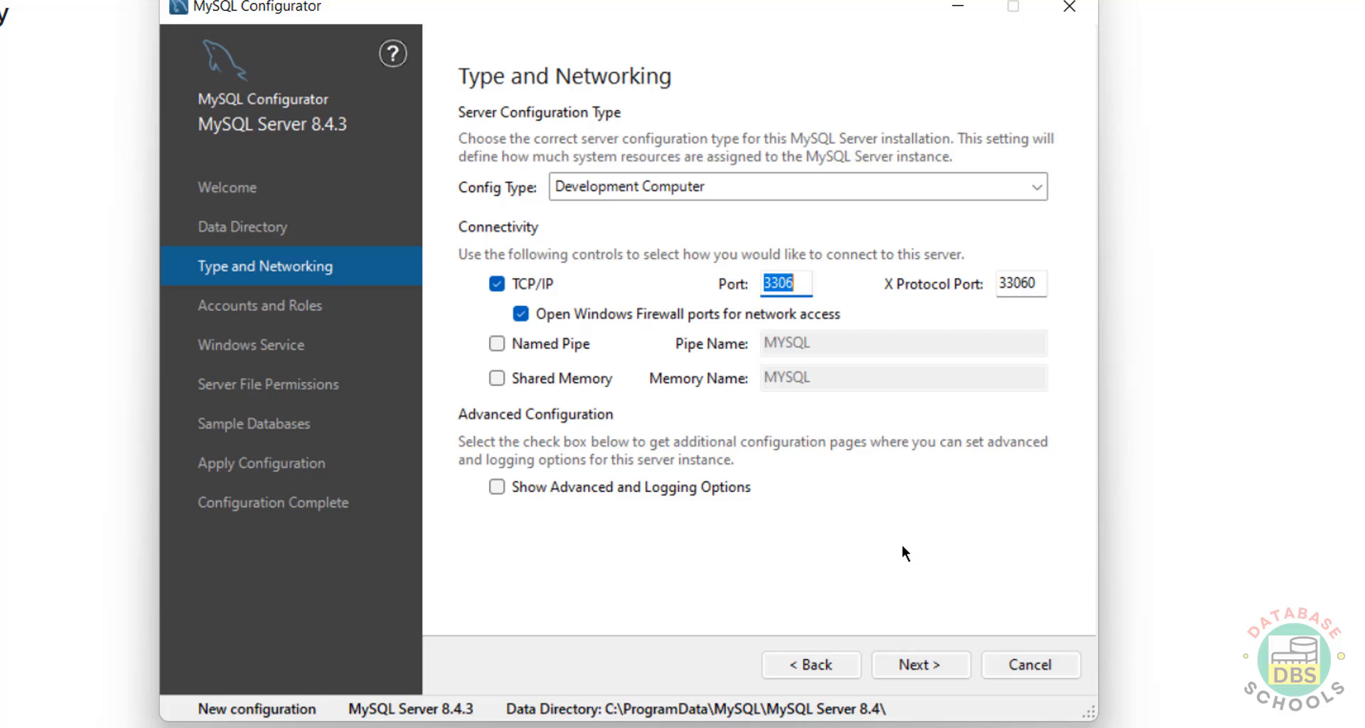
left_click(902, 666)
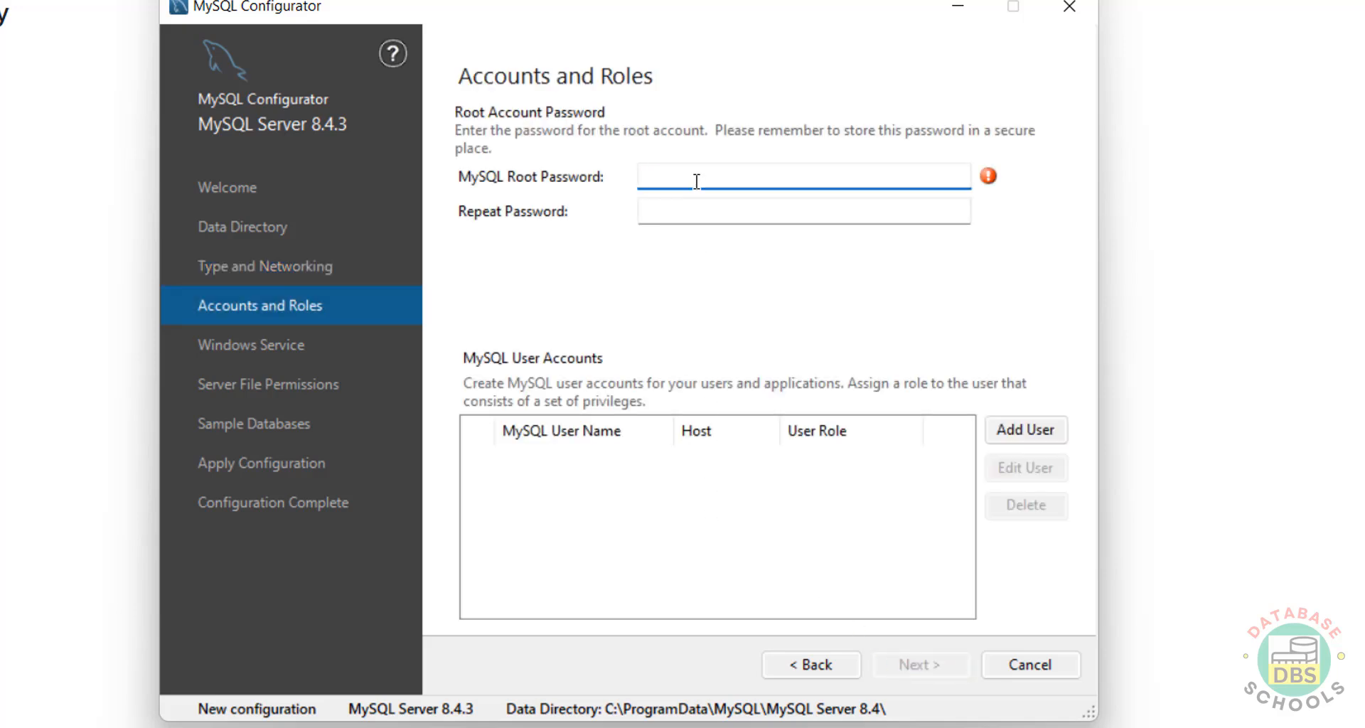
- Enter and confirm the MySQL root password
type("123456789")
key("Tab")
type("123456789")
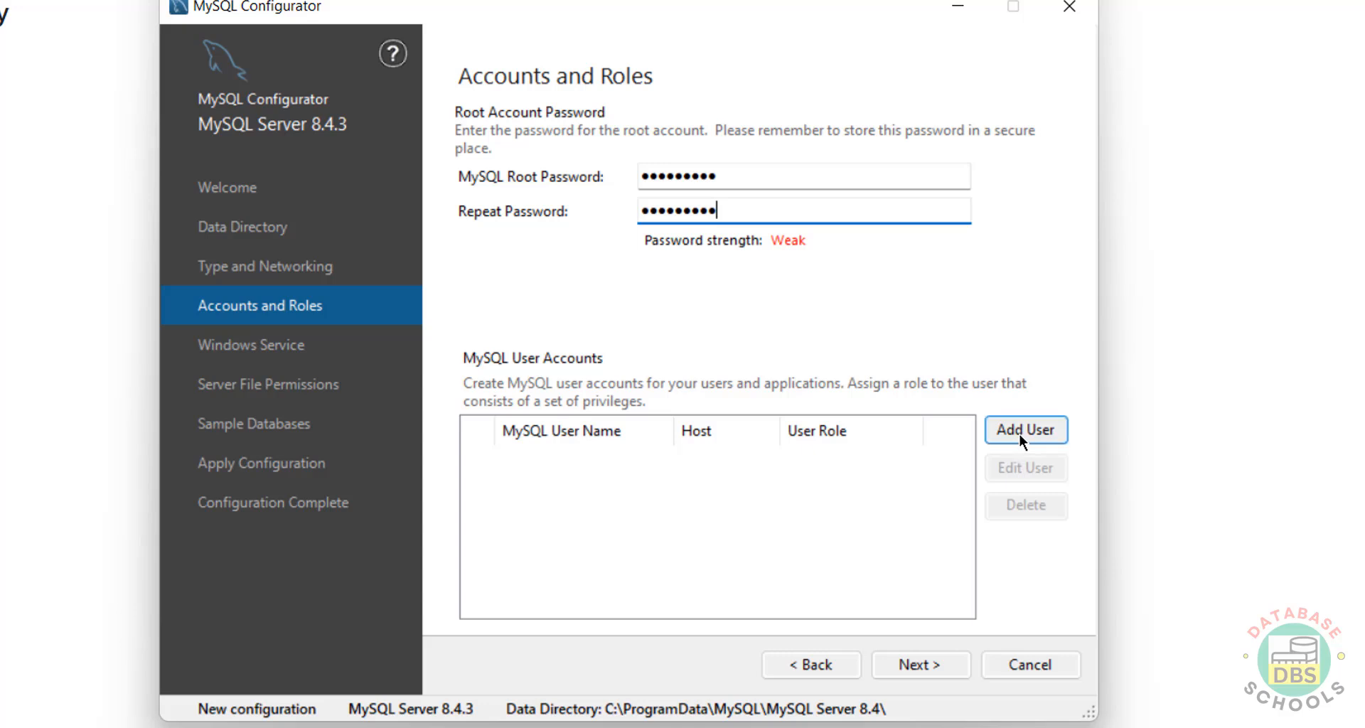
- Look over the Add User dialog with the DB Admin role, cancel it without adding a user, and continue
left_click(1029, 431)
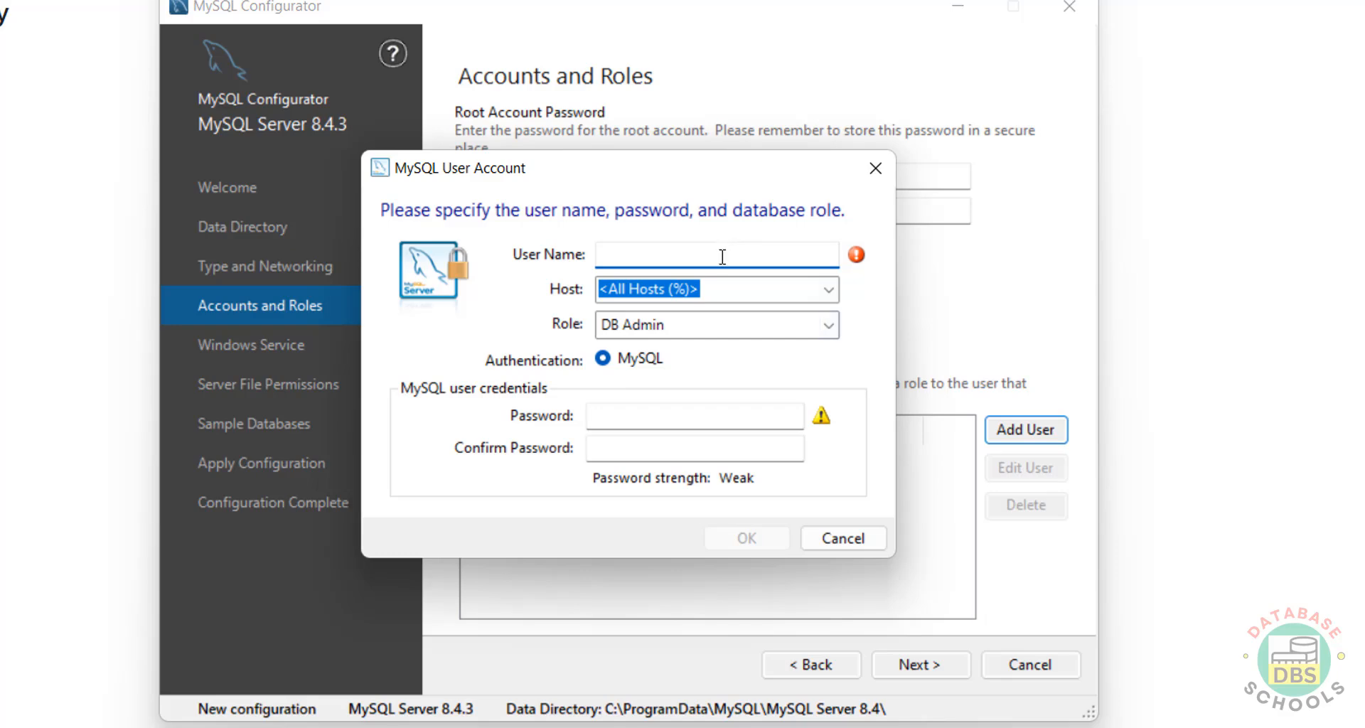
left_click(751, 322)
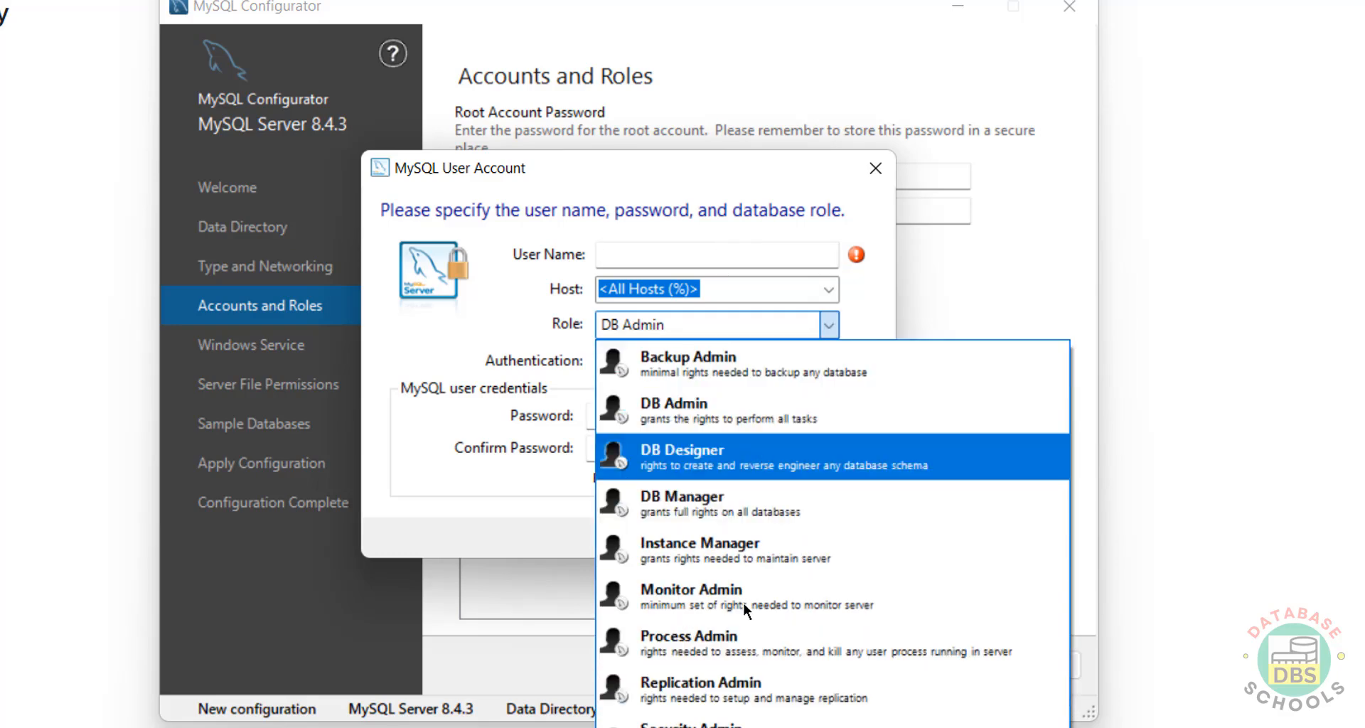
left_click(509, 479)
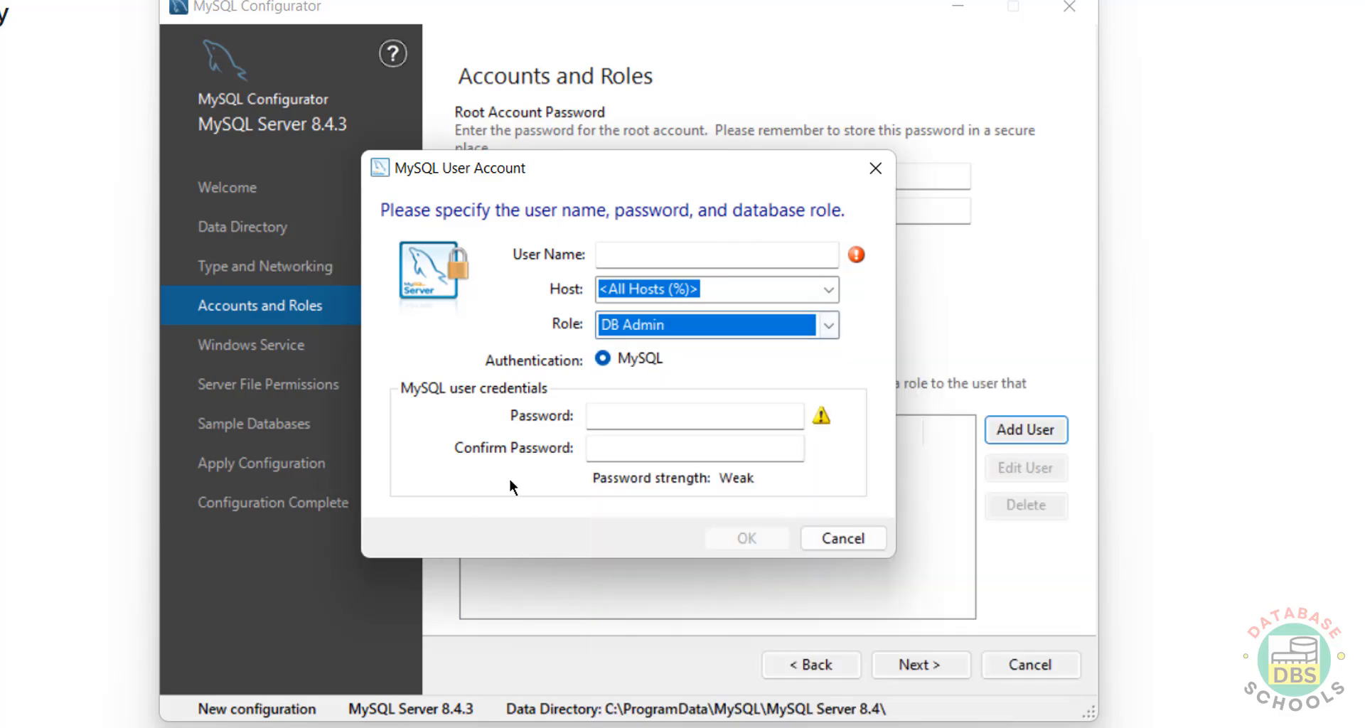
left_click(638, 411)
left_click(625, 451)
left_click(630, 424)
left_click(625, 450)
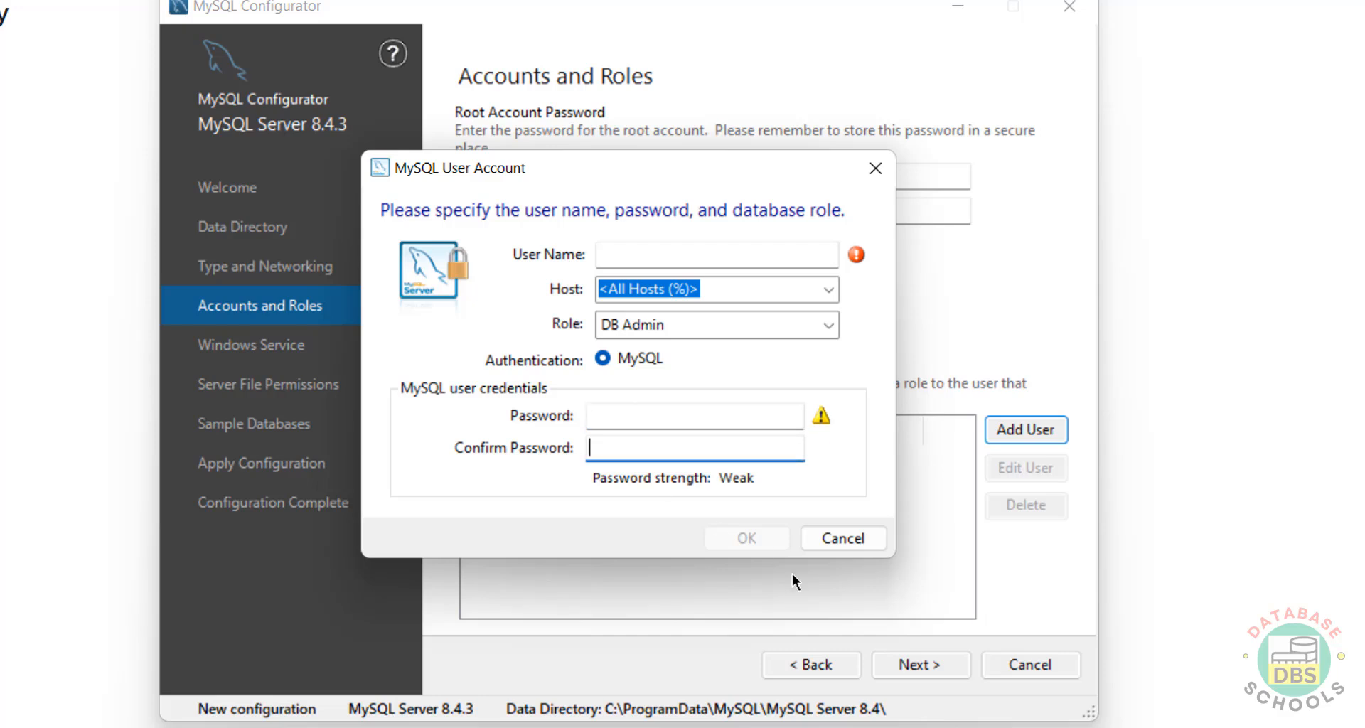
left_click(851, 537)
left_click(941, 671)
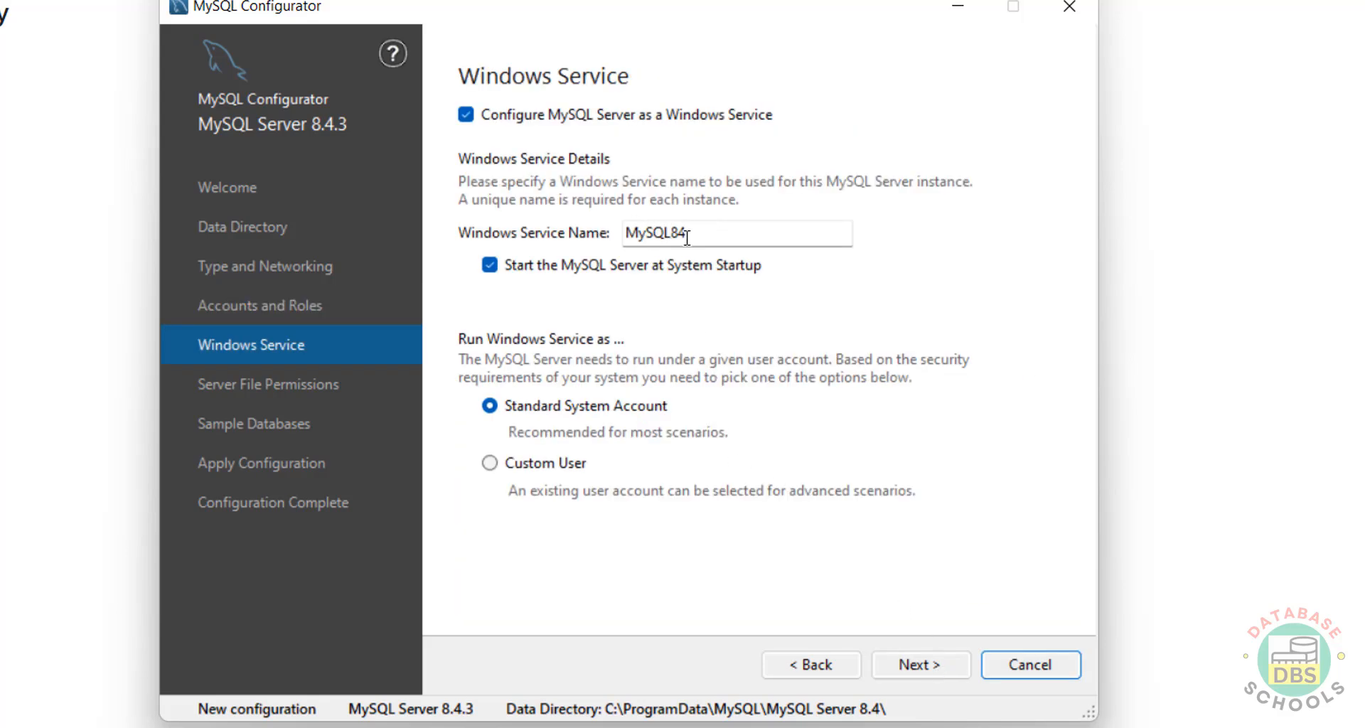
- Keep the MySQL84 service name, open Windows Services from Start search, then continue to file permissions
left_click_drag(688, 234, 623, 232)
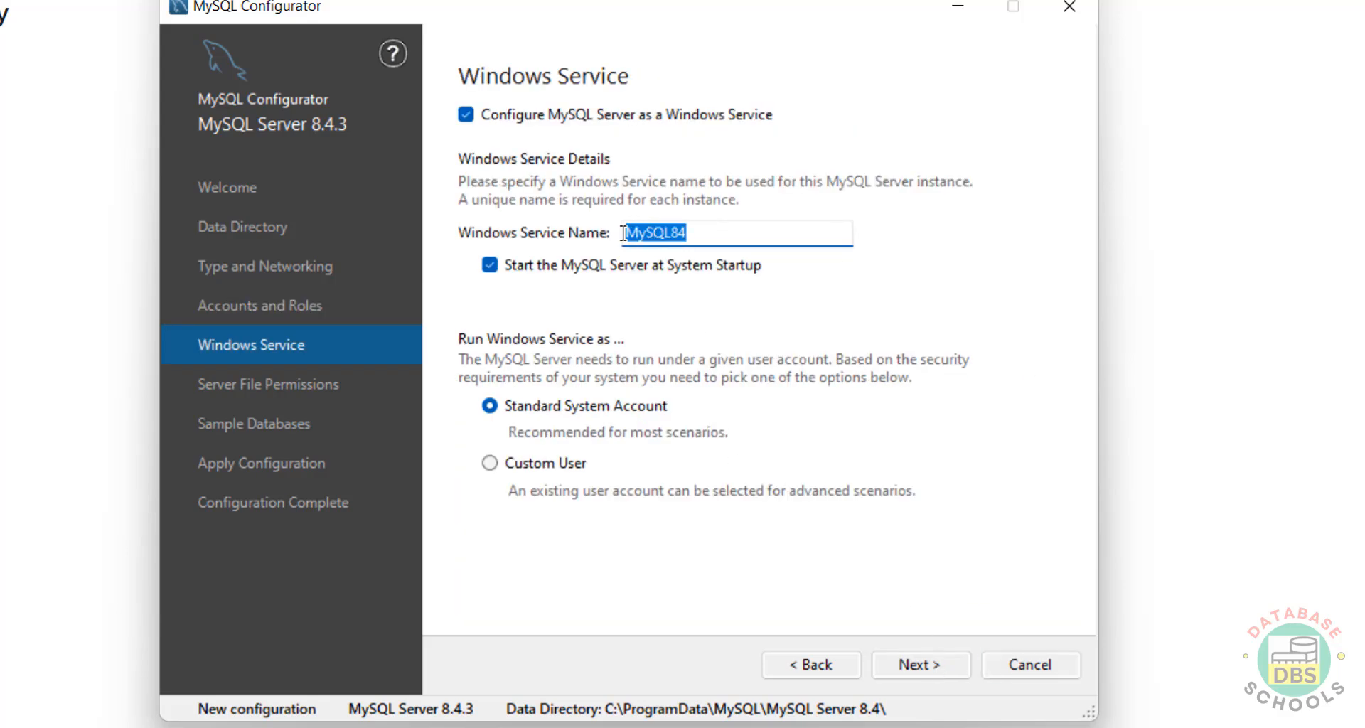
key("super")
type("service")
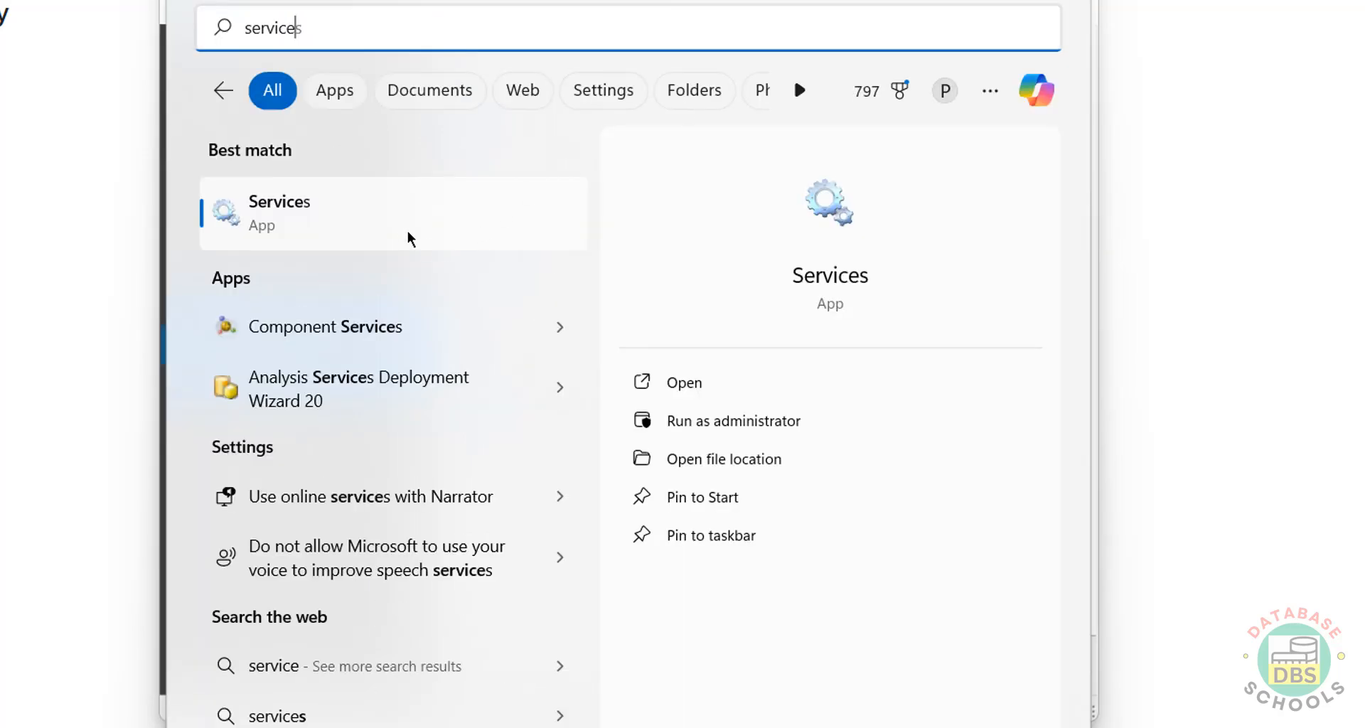
left_click(402, 228)
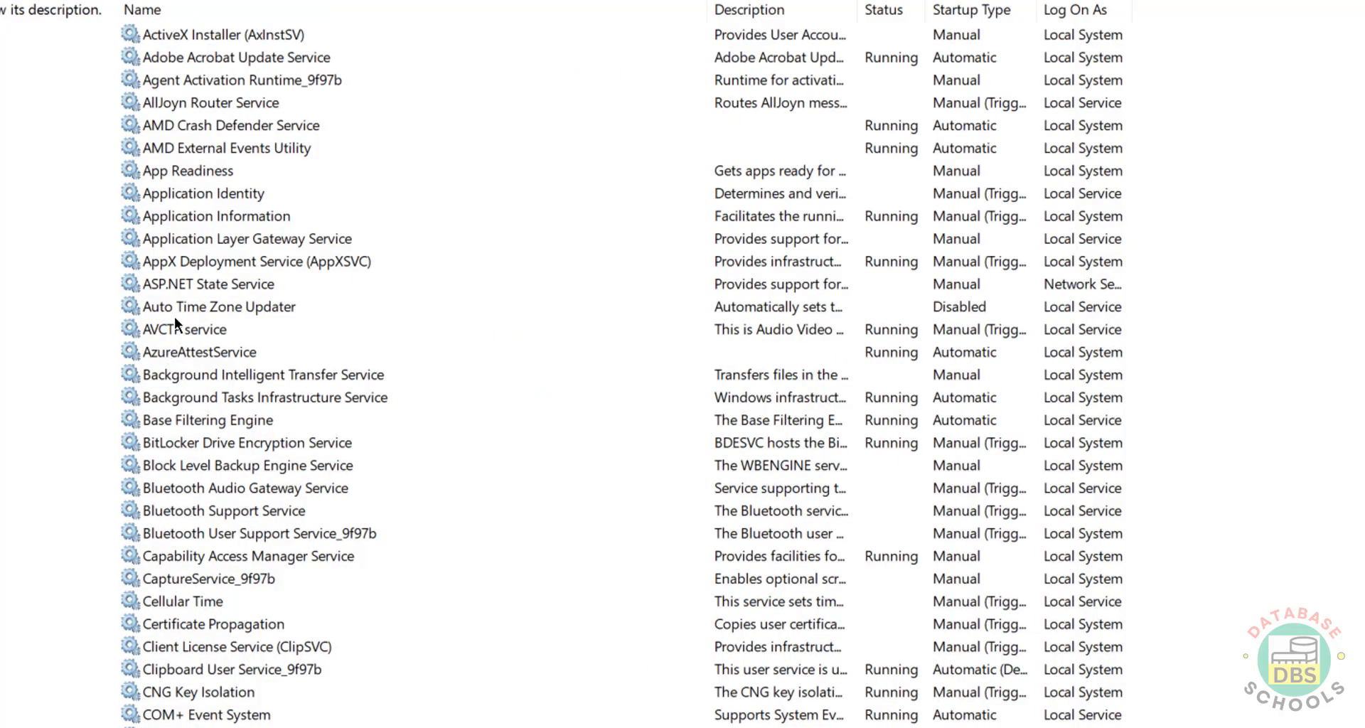
key("alt+Tab")
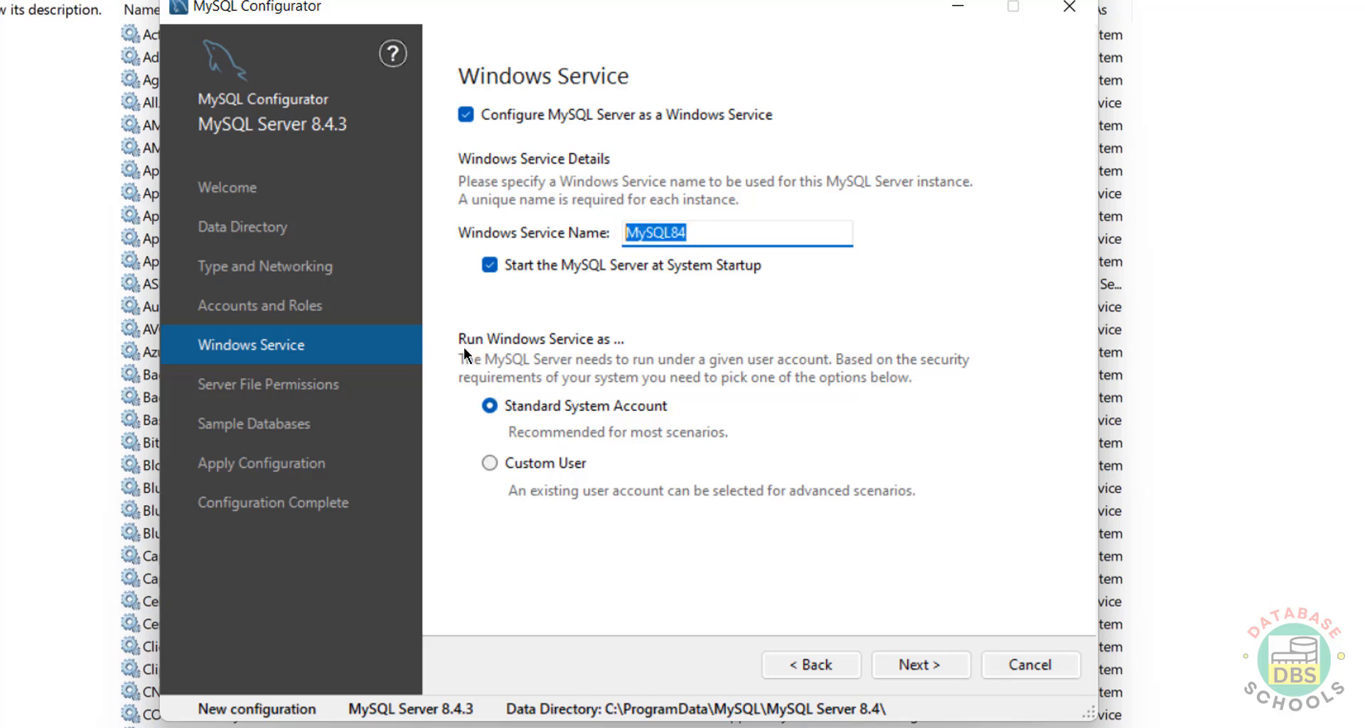
left_click(897, 670)
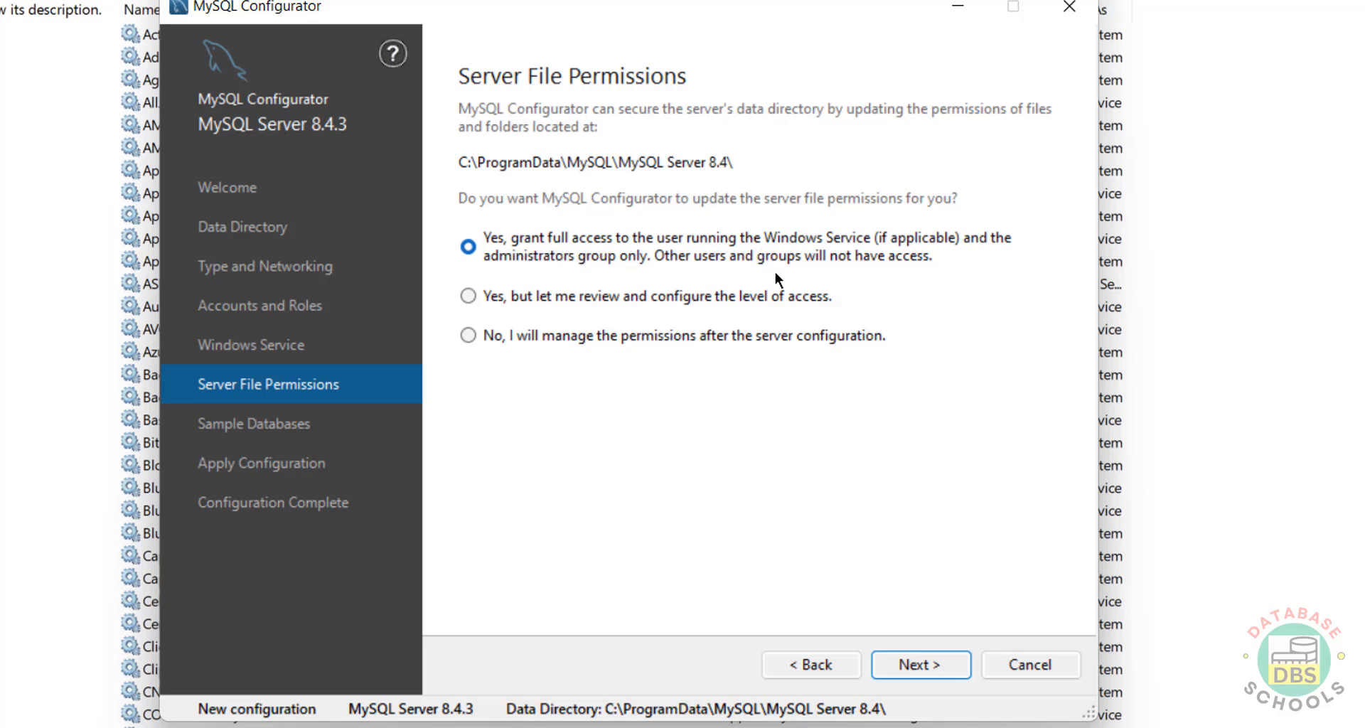
- Keep default file permissions, add the Sakila sample database, and move to Apply Configuration
left_click(930, 673)
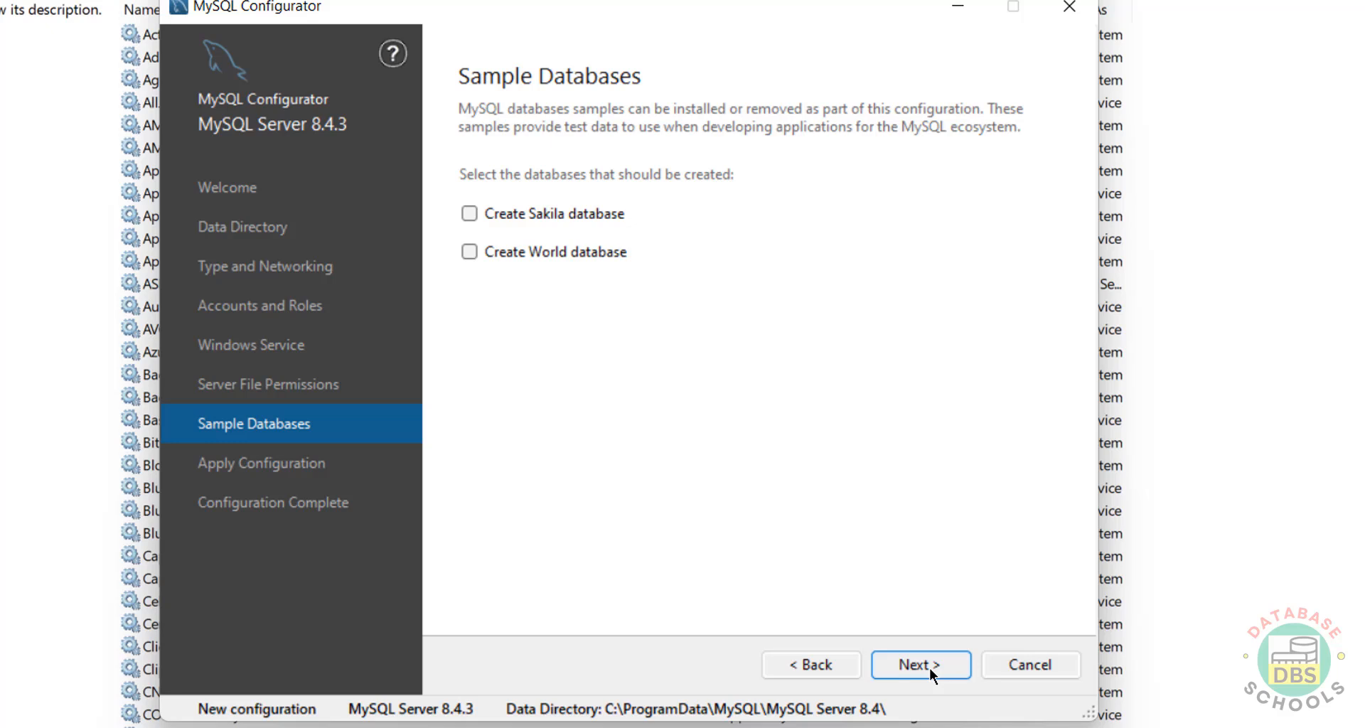
left_click(516, 215)
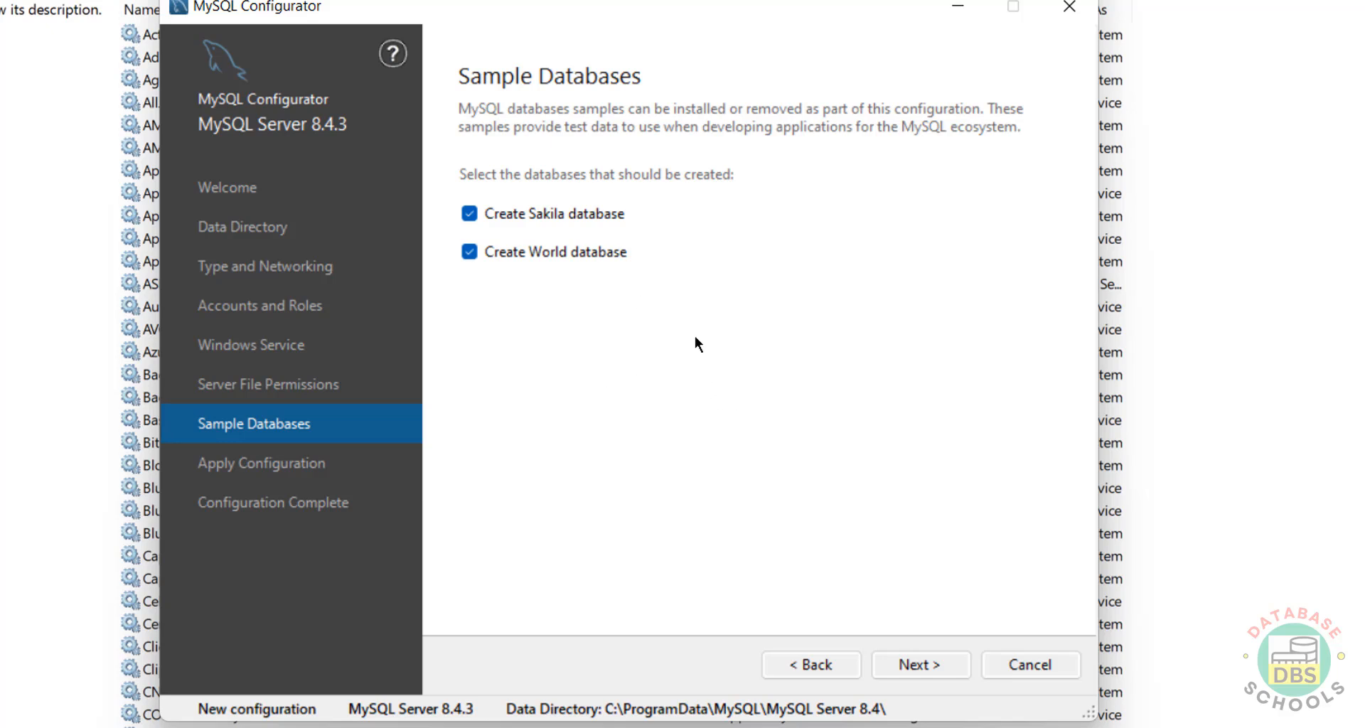
left_click(909, 665)
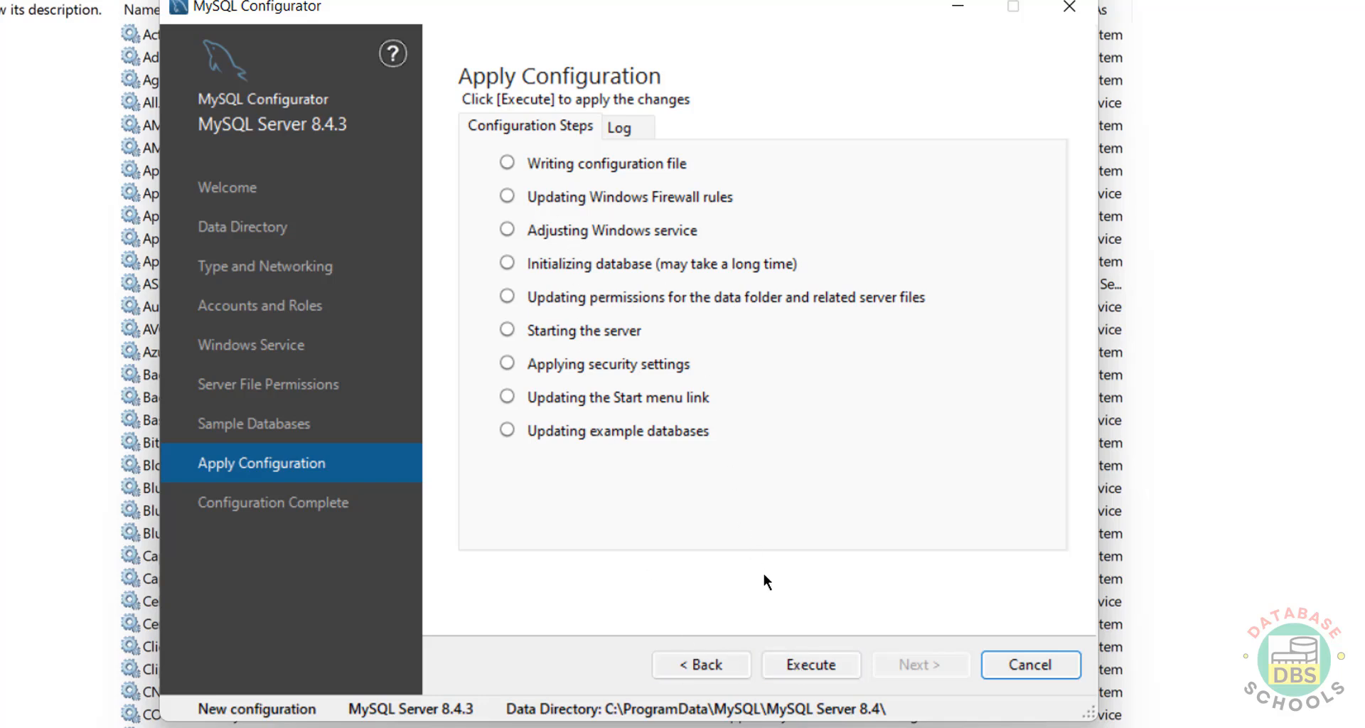
- Execute the MySQL Server 8.4.3 configuration, then finish and close MySQL Configurator
left_click(808, 659)
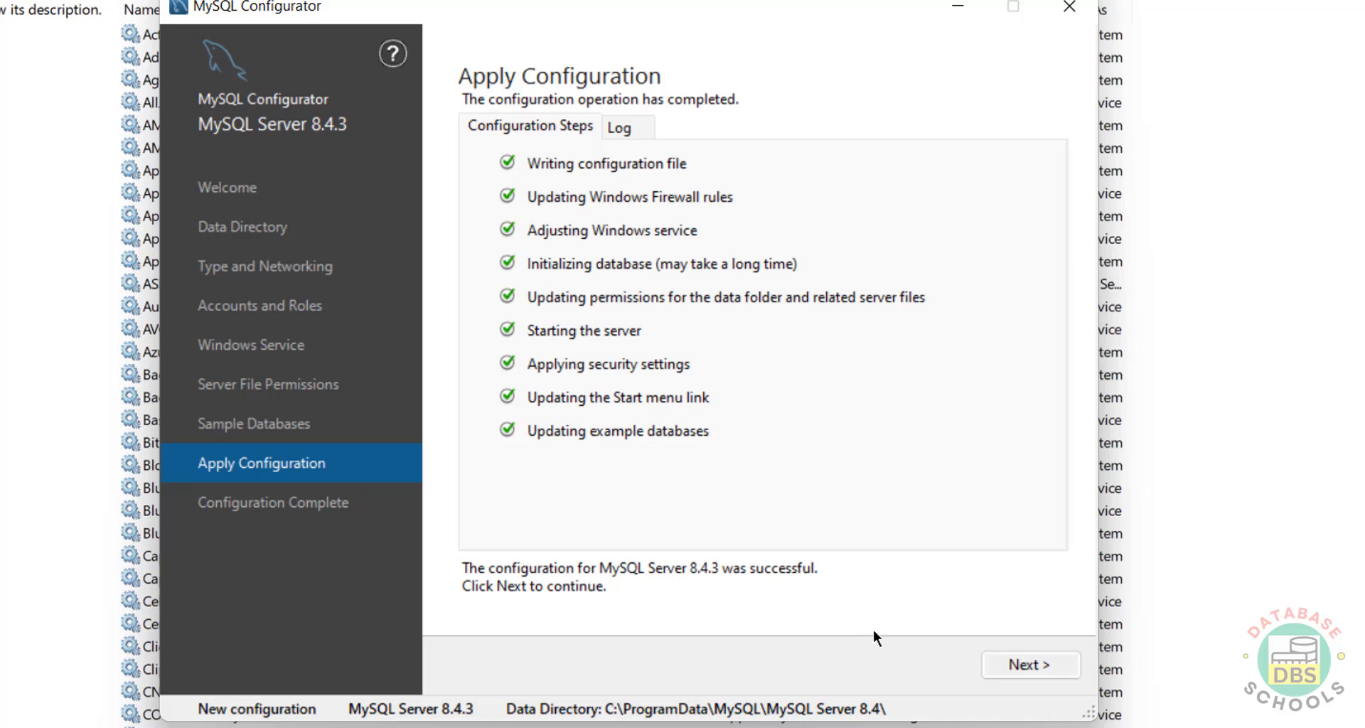
left_click(1023, 672)
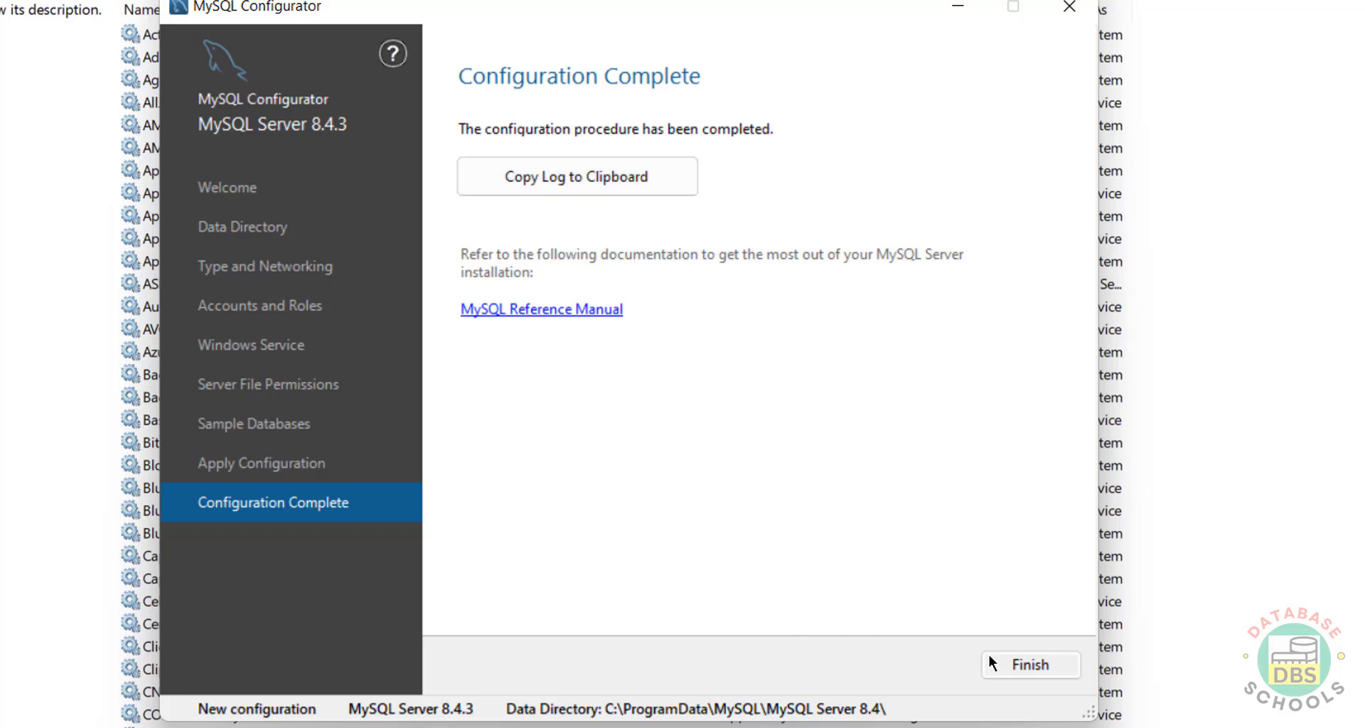
left_click(1028, 663)
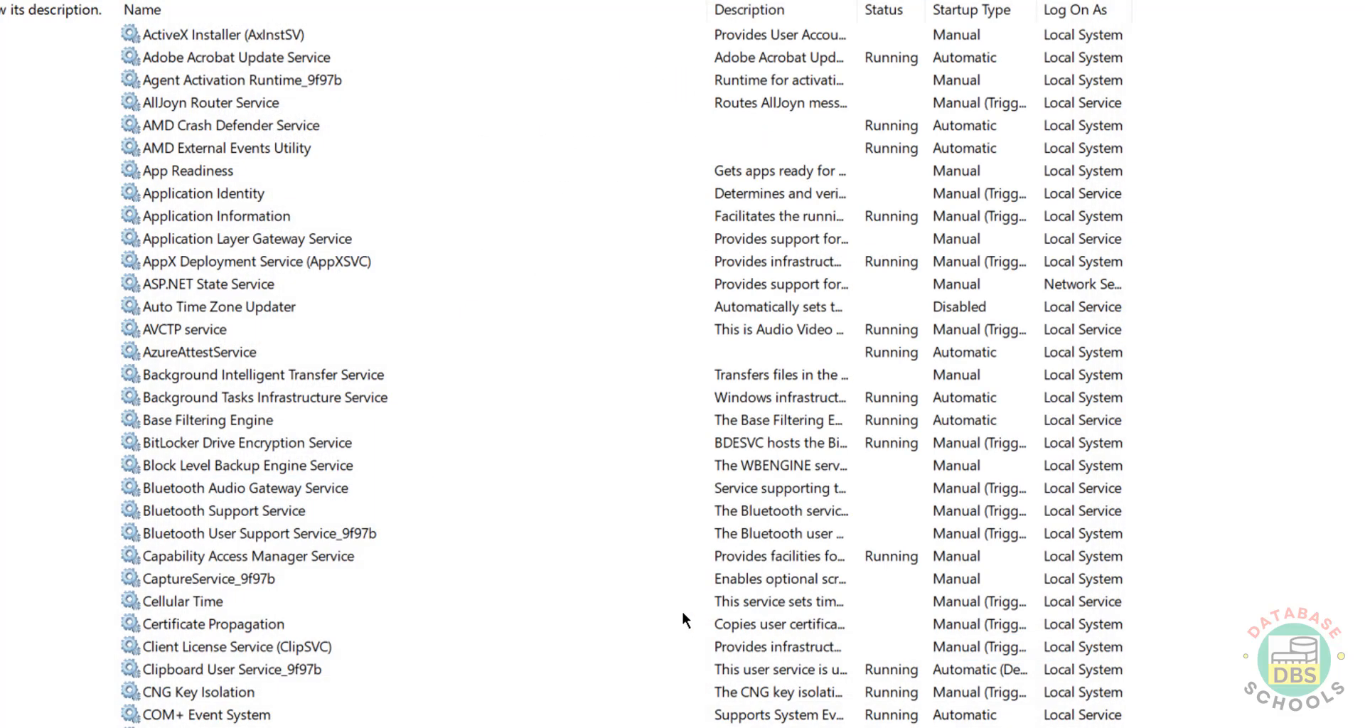
key("super")
- Launch MySQL 8.4 Command Line Client from the MySQL folder in All apps
left_click(895, 107)
scroll(532, 458, "down", 3)
scroll(531, 458, "down", 15)
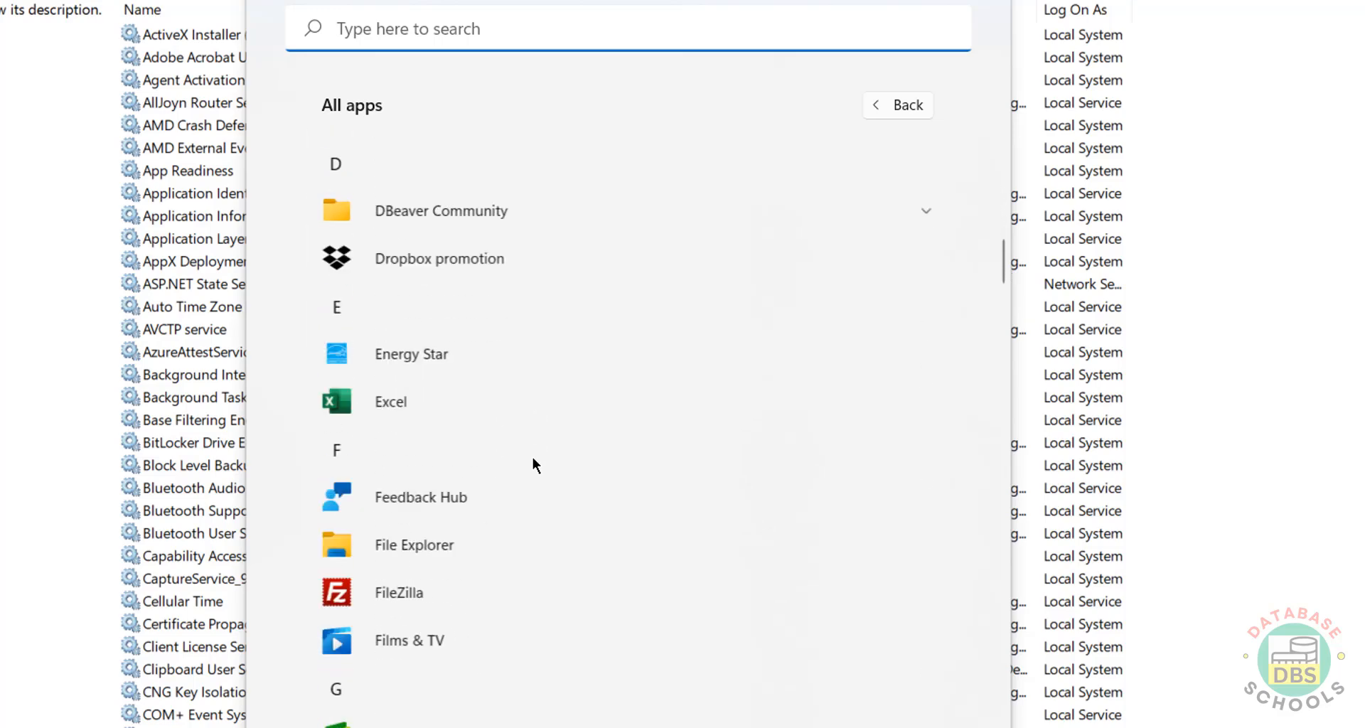
scroll(548, 488, "up", 2)
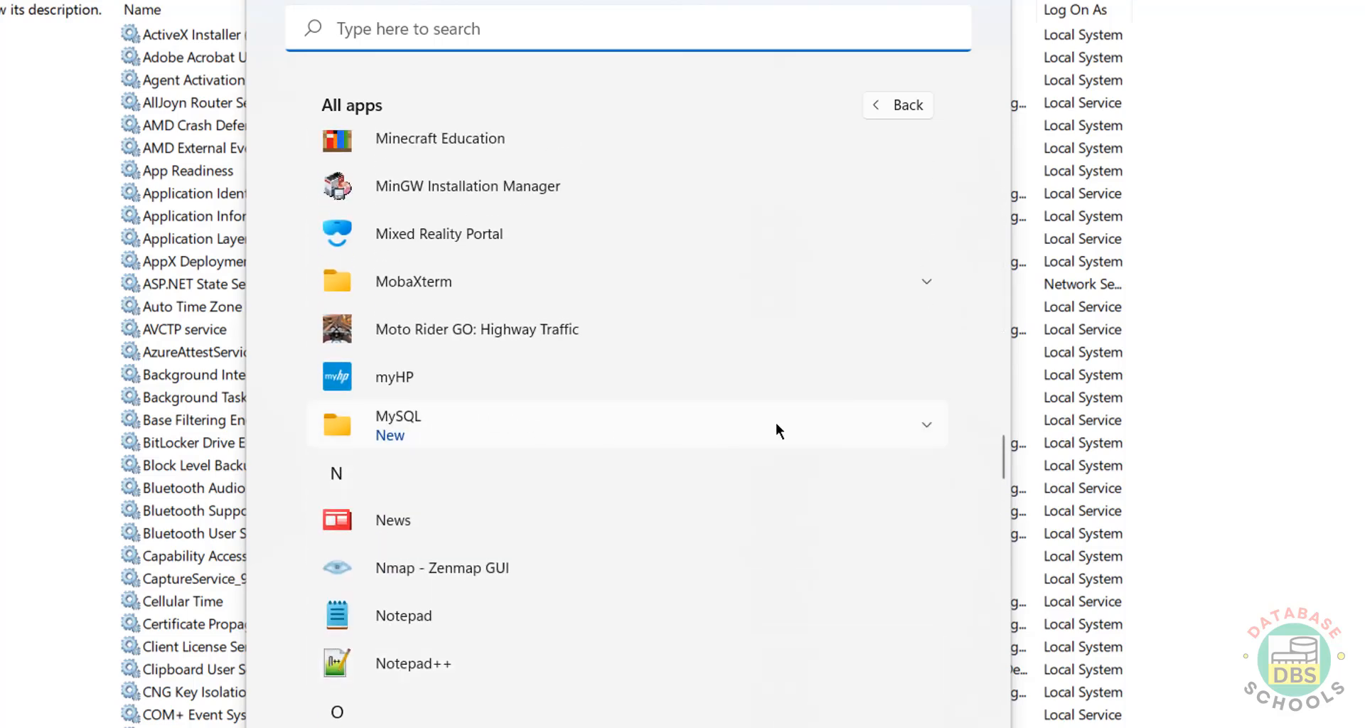
left_click(927, 426)
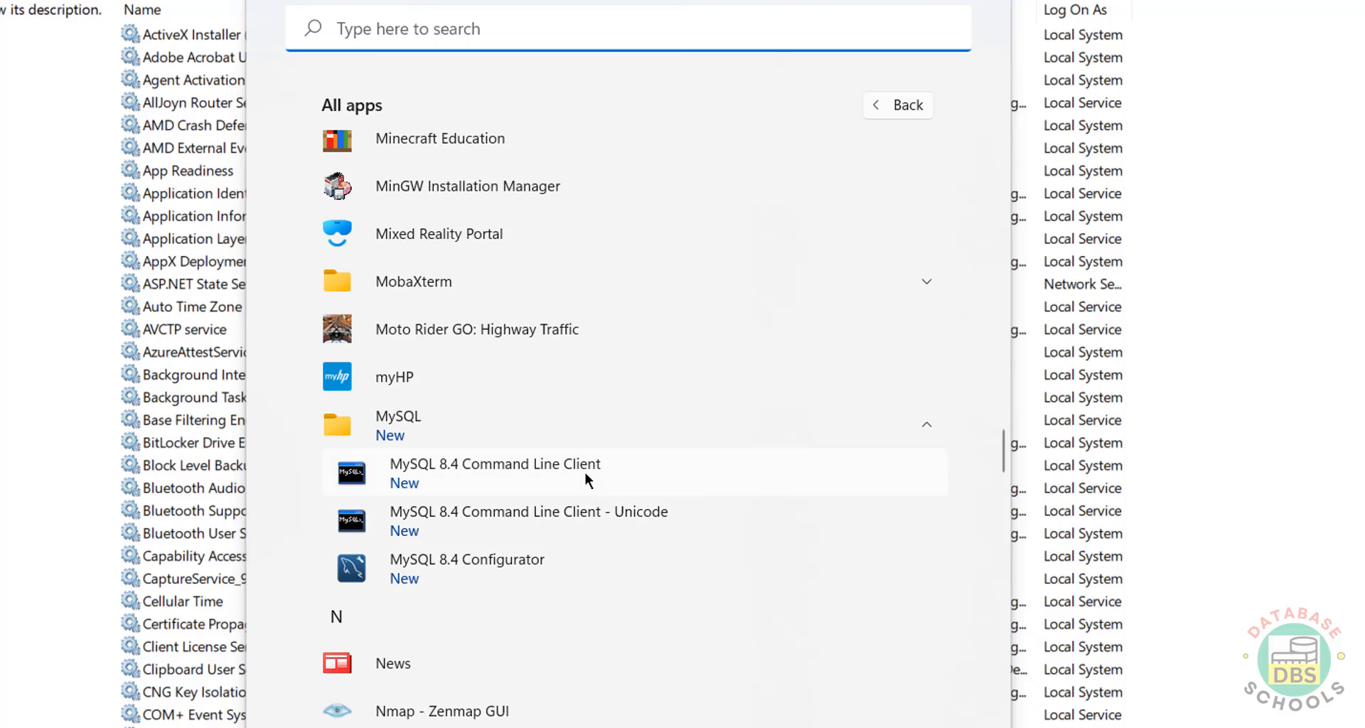
left_click(506, 481)
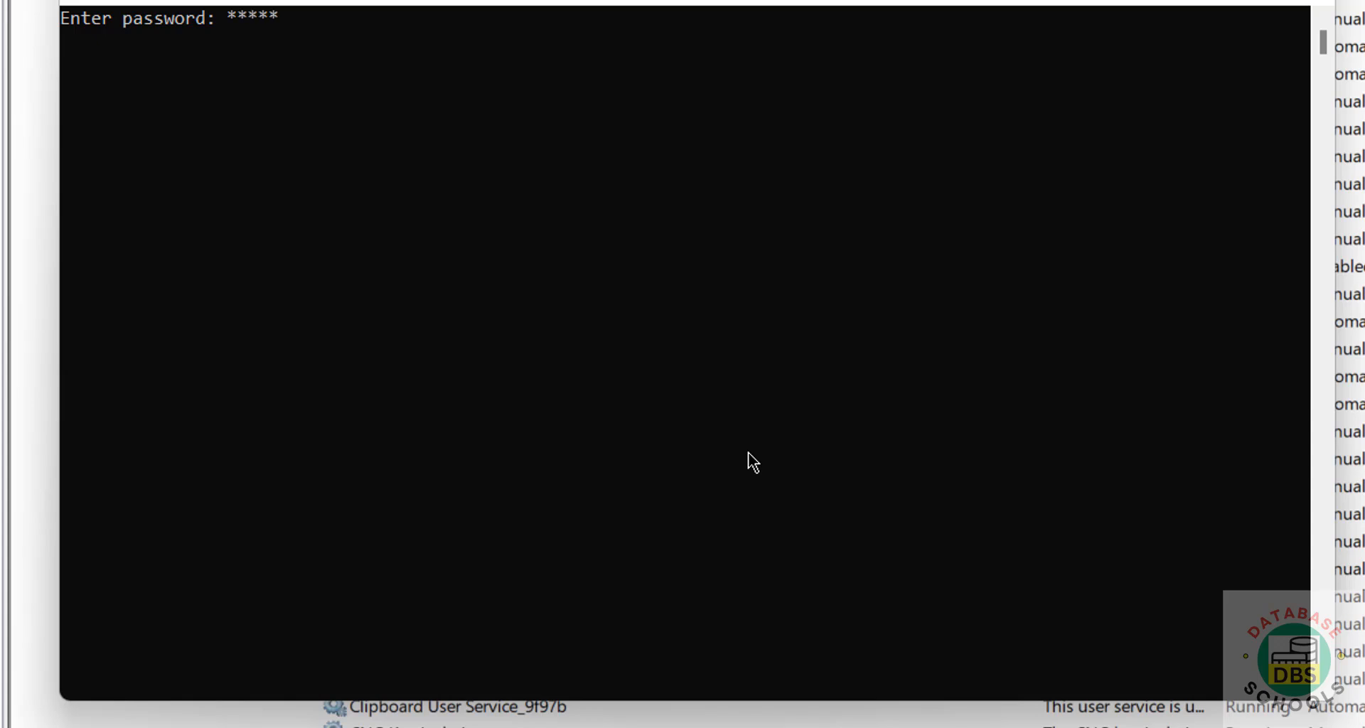
- Log in with the root password and highlight the 'Server version: 8.4.3' line
key("Return")
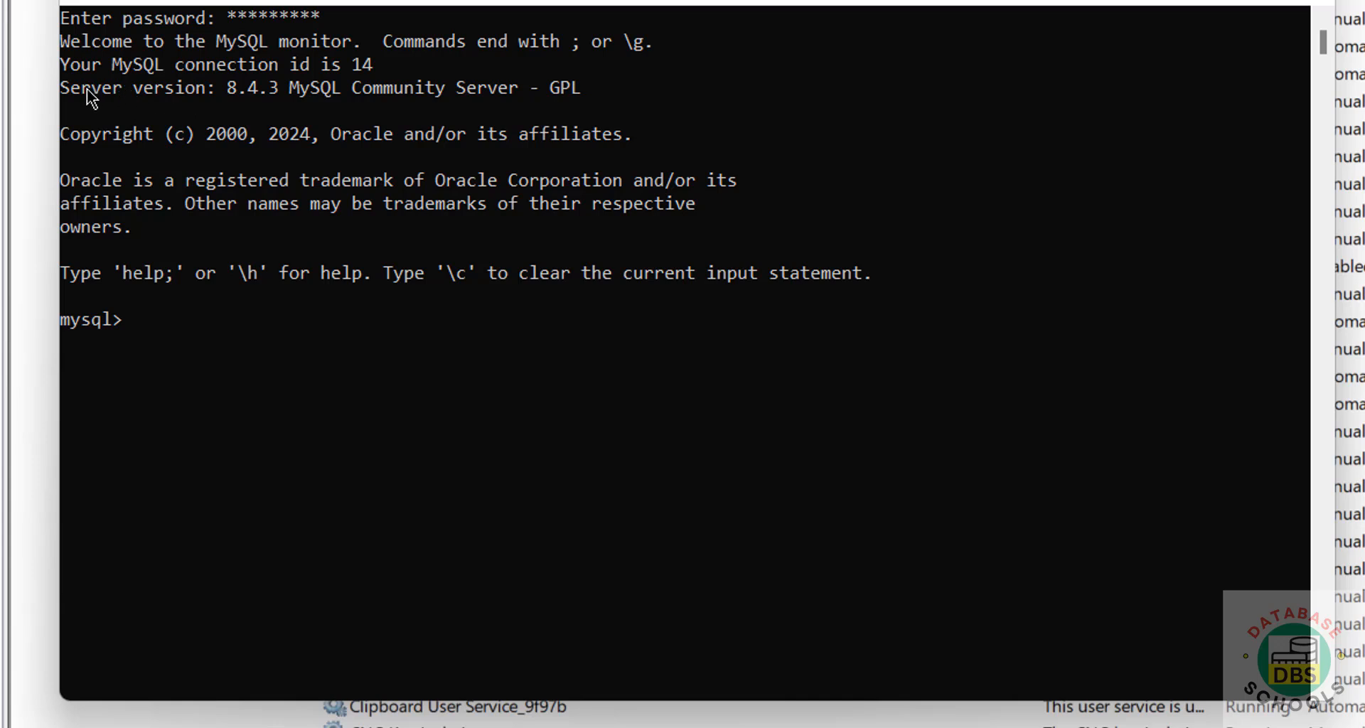
left_click_drag(64, 92, 283, 95)
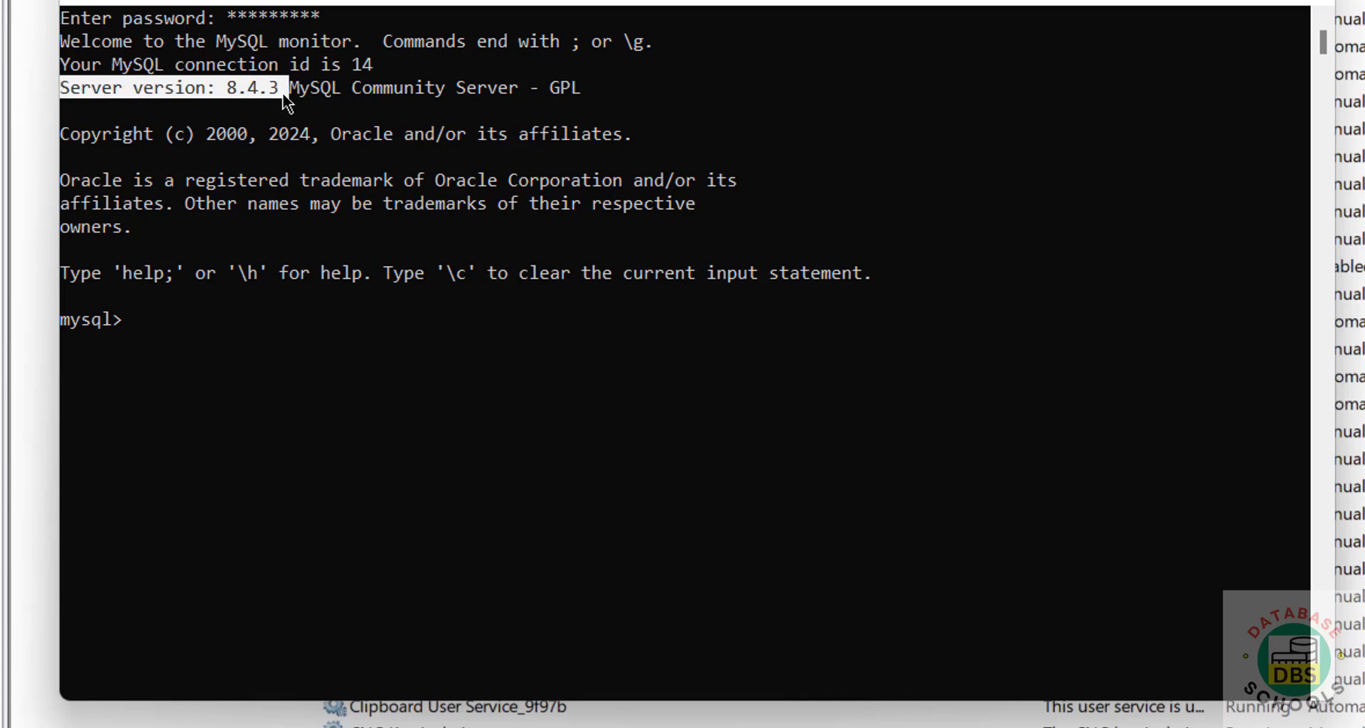
left_click(413, 363)
- Run select version(); to confirm 8.4.3, then enter show databases; at the prompt
type("sele")
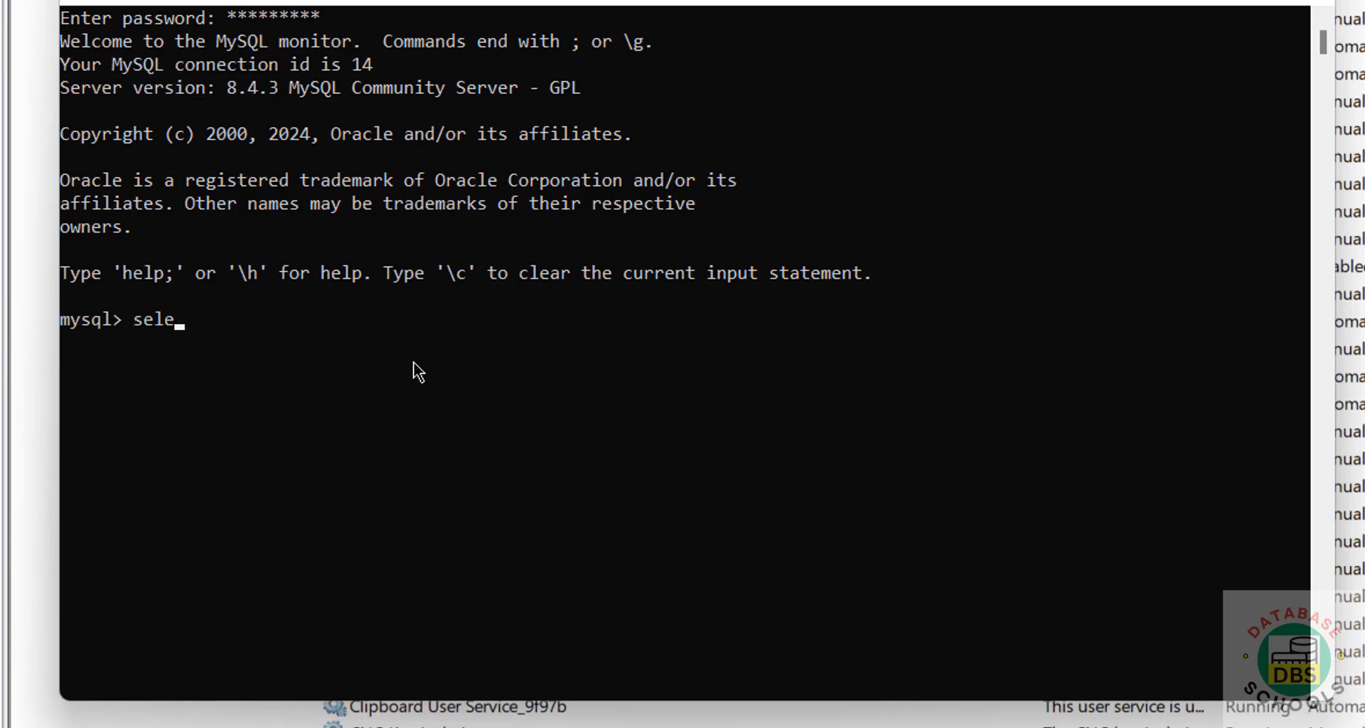
type("ct version()")
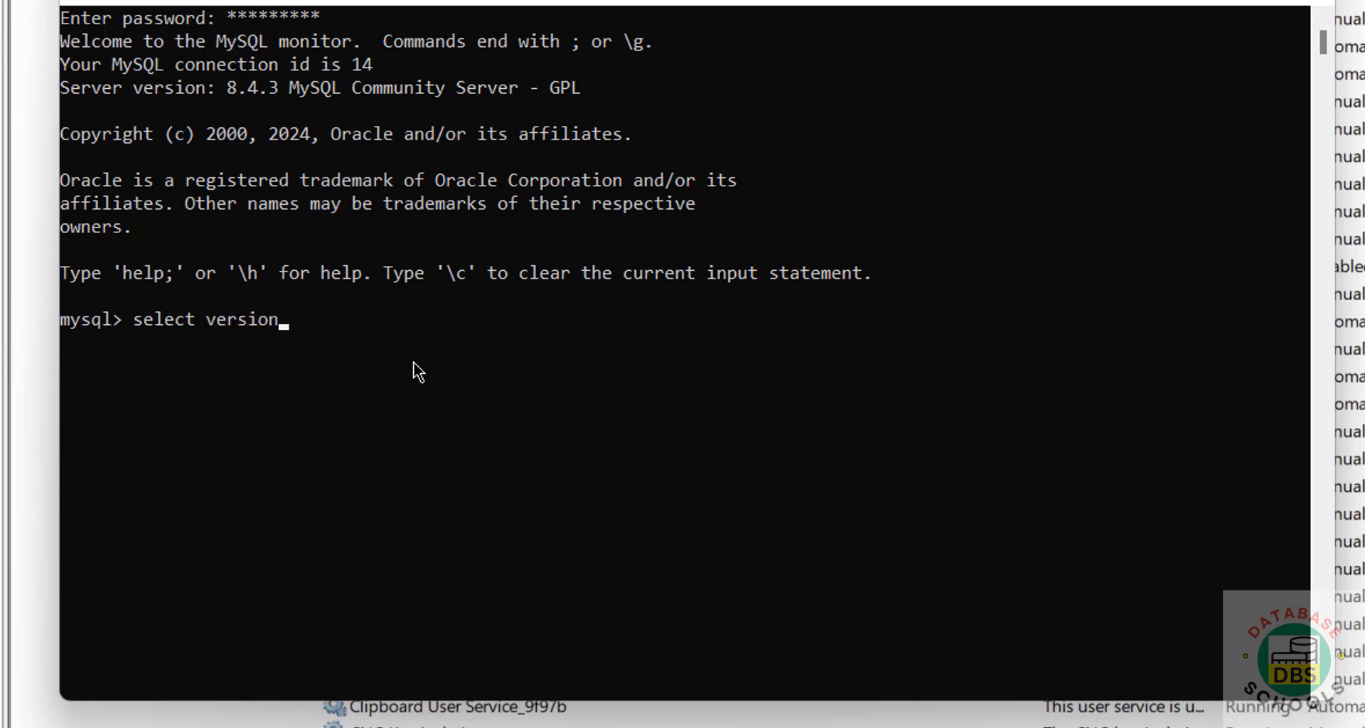
type(";")
key("Return")
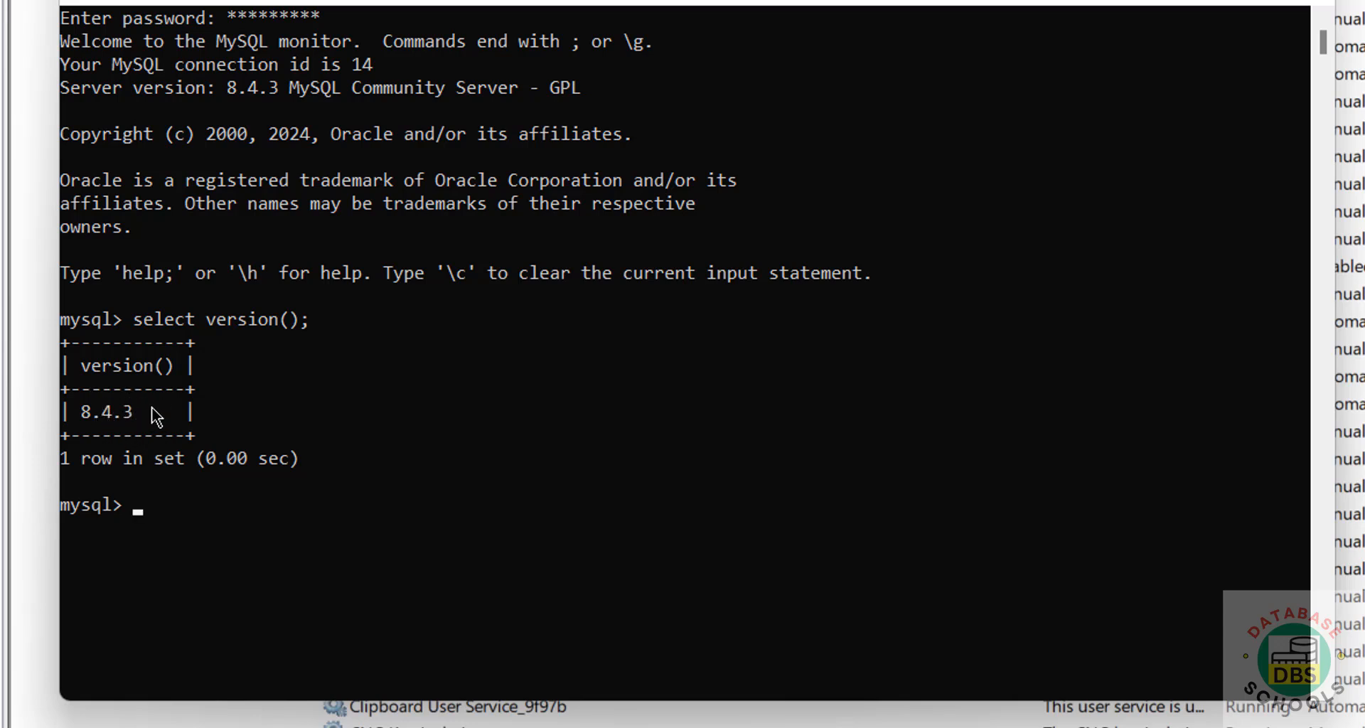
type("show ")
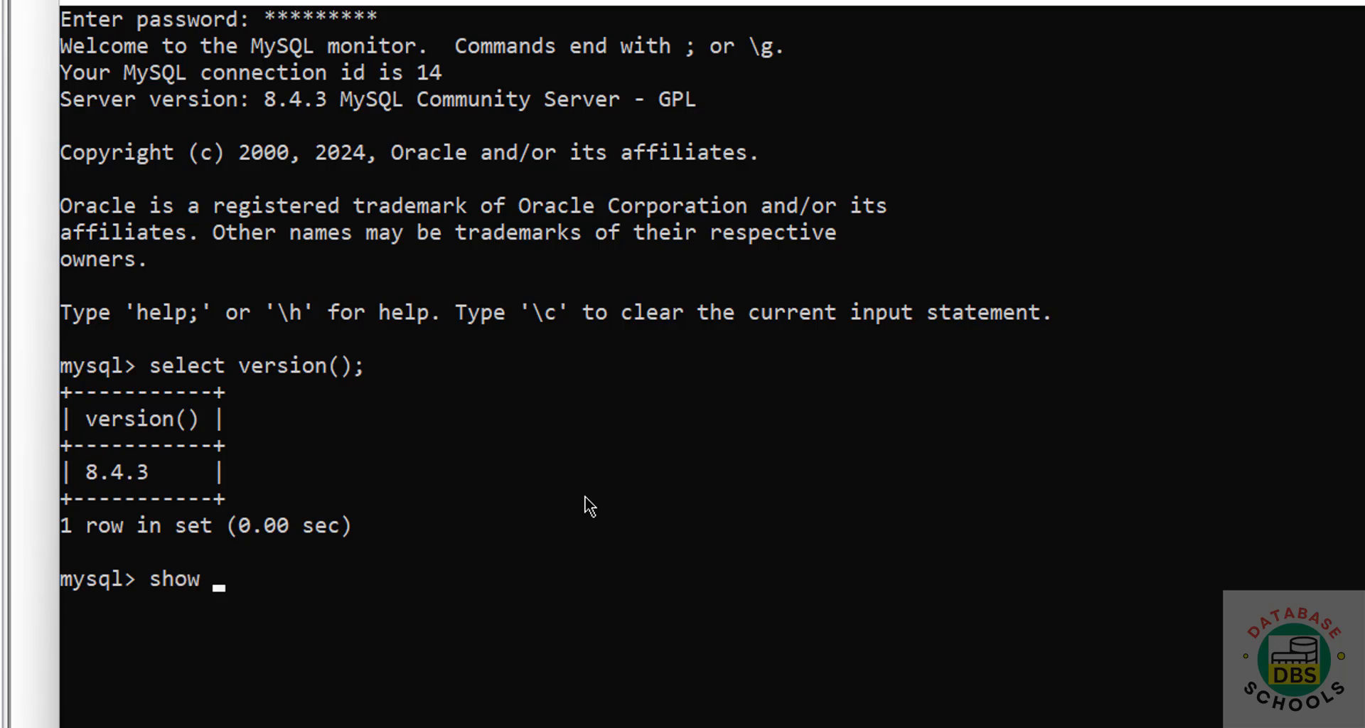
type("databases;")
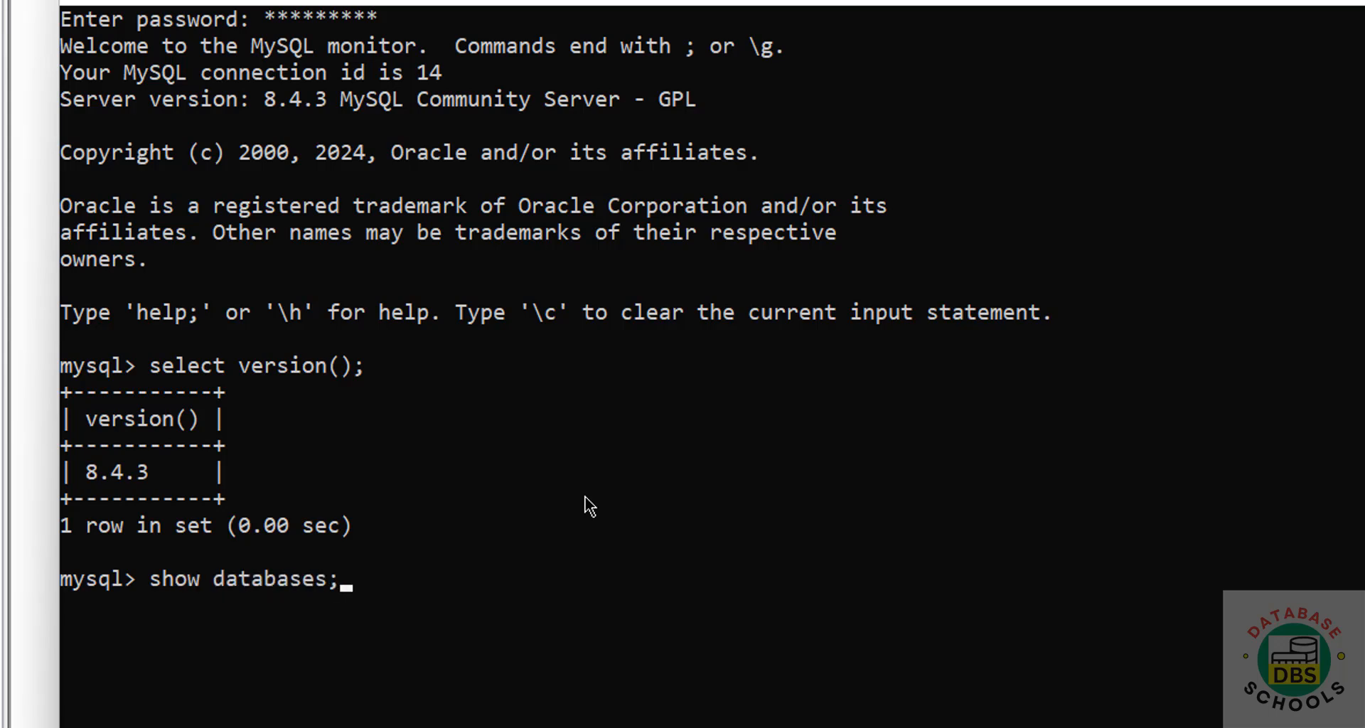
- List the databases, then list users with select user from mysql.user; after show users; errors
key("Return")
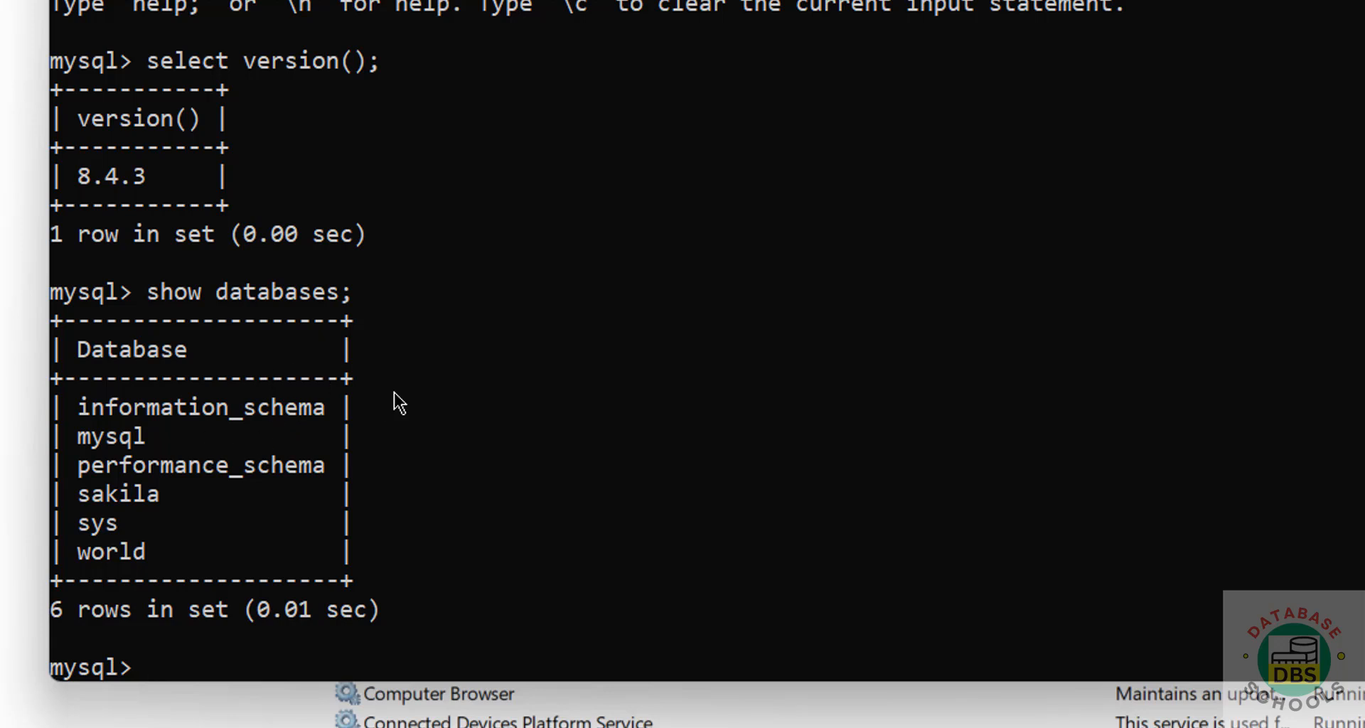
type("show users")
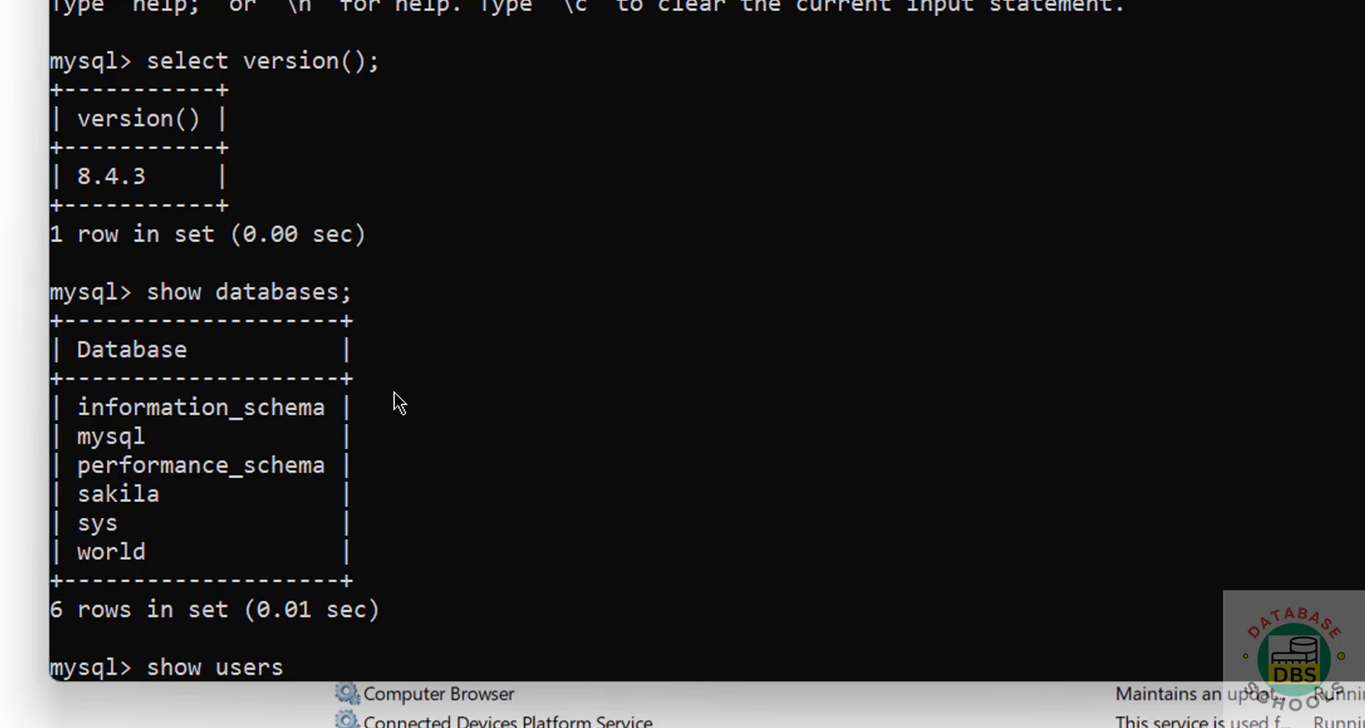
type(";")
key("Return")
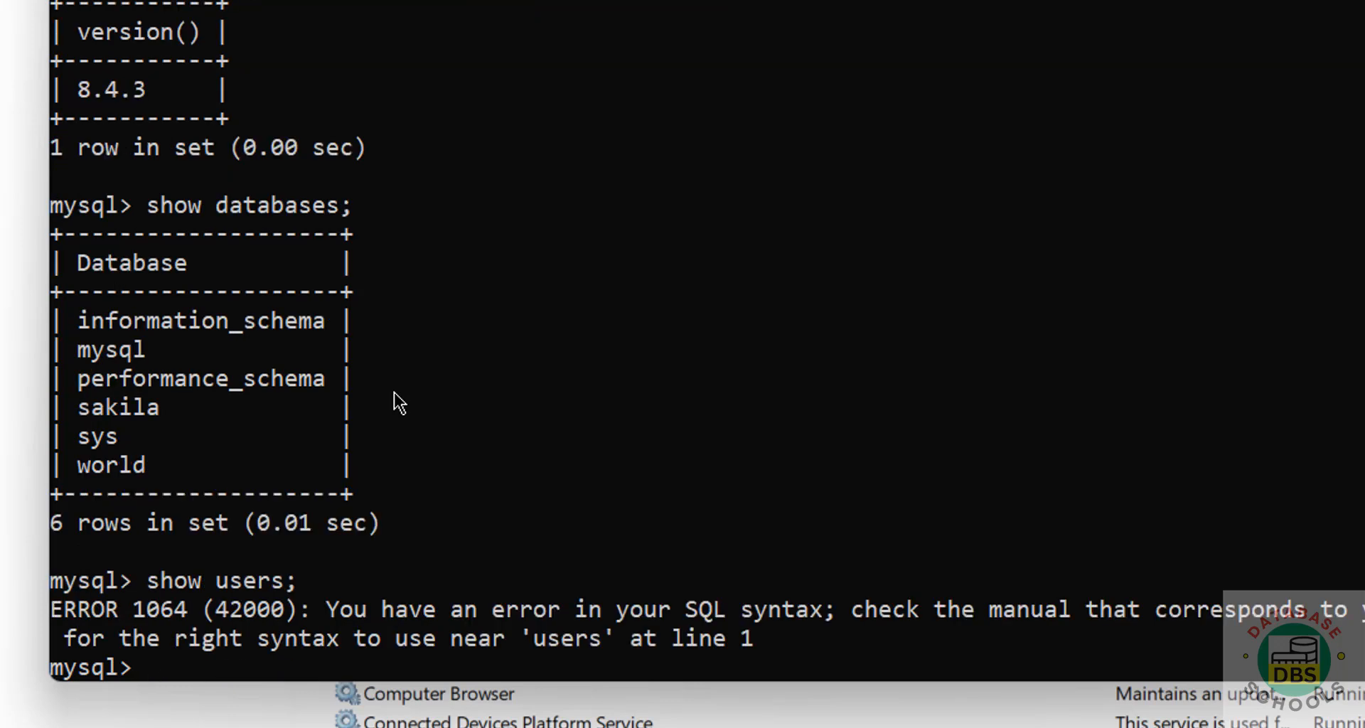
type("select ")
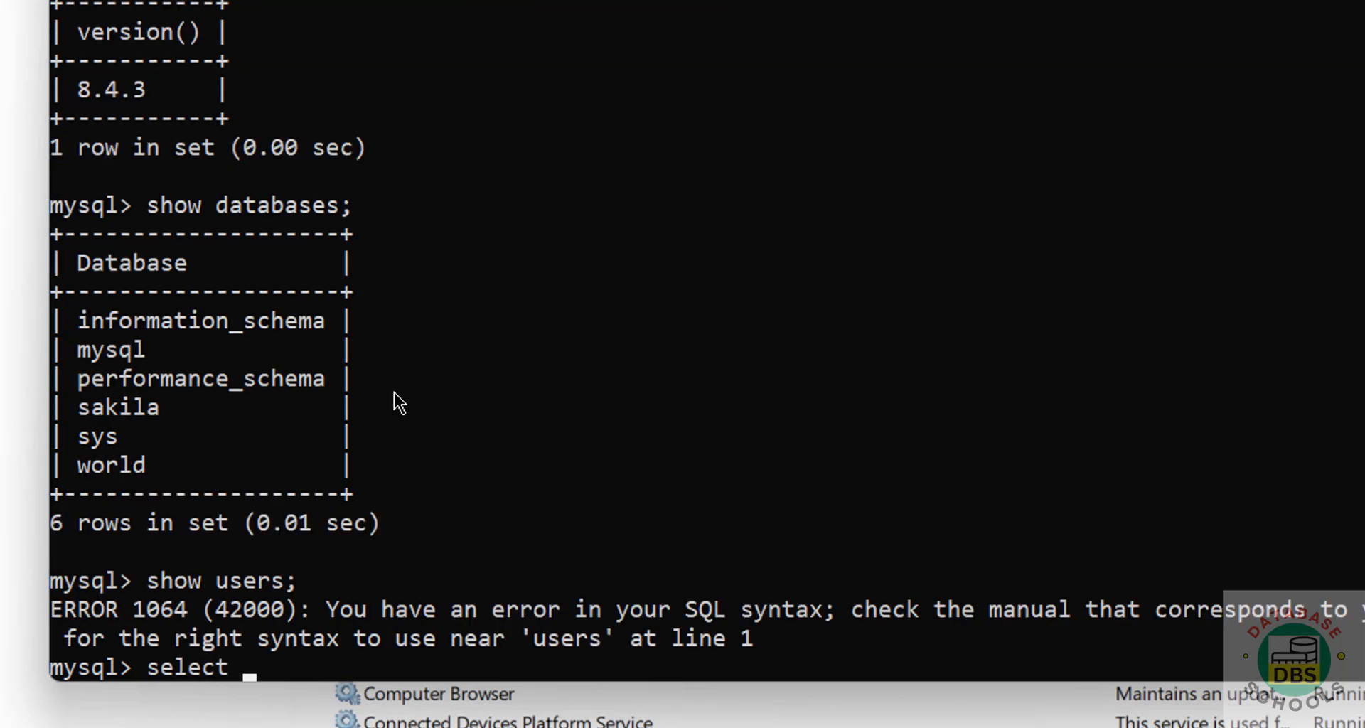
type("user from mysql")
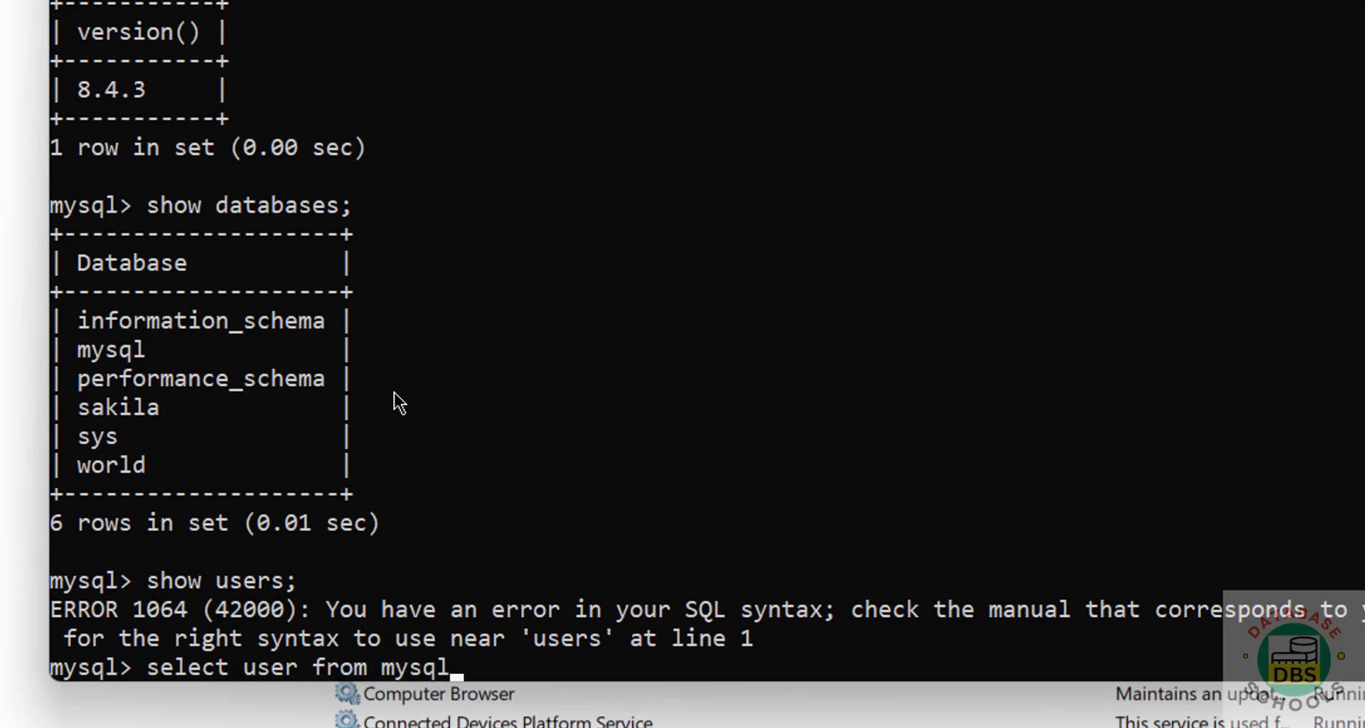
type(".user;")
key("Return")
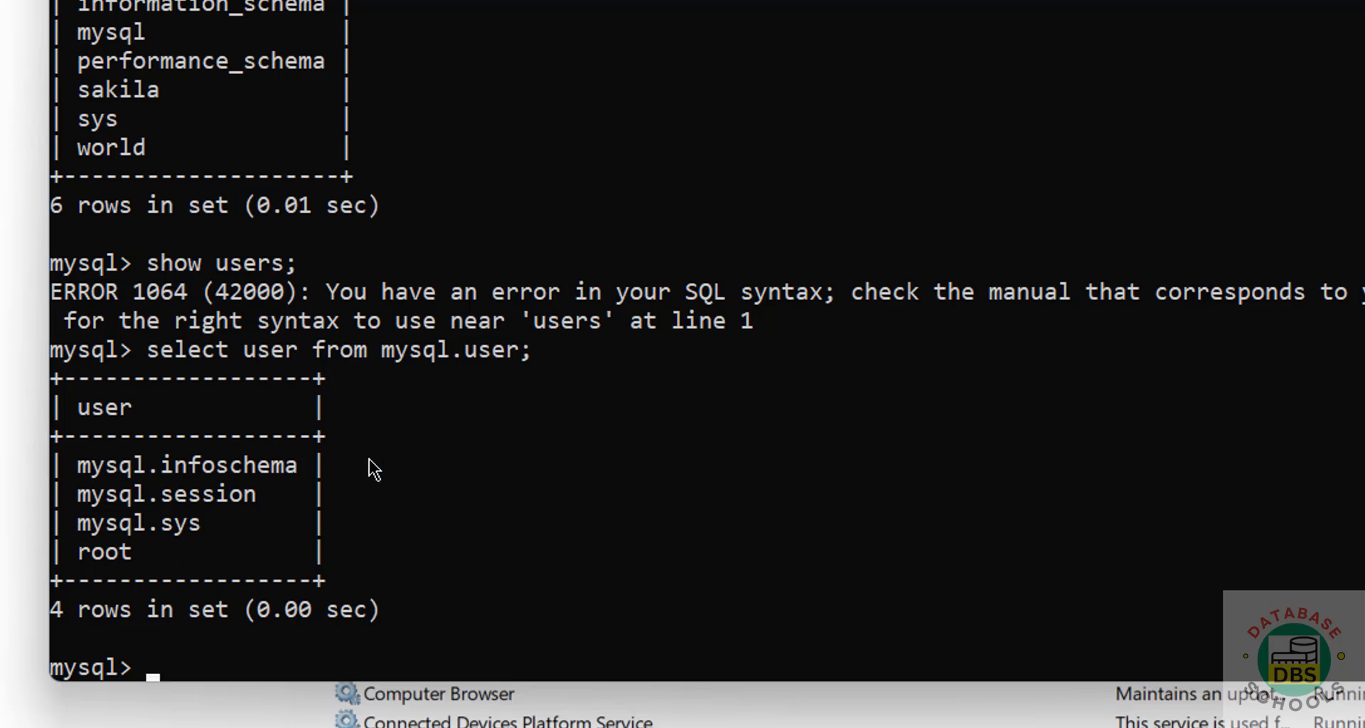
- Create the dbschools database and confirm it appears in show databases;
type("create ta")
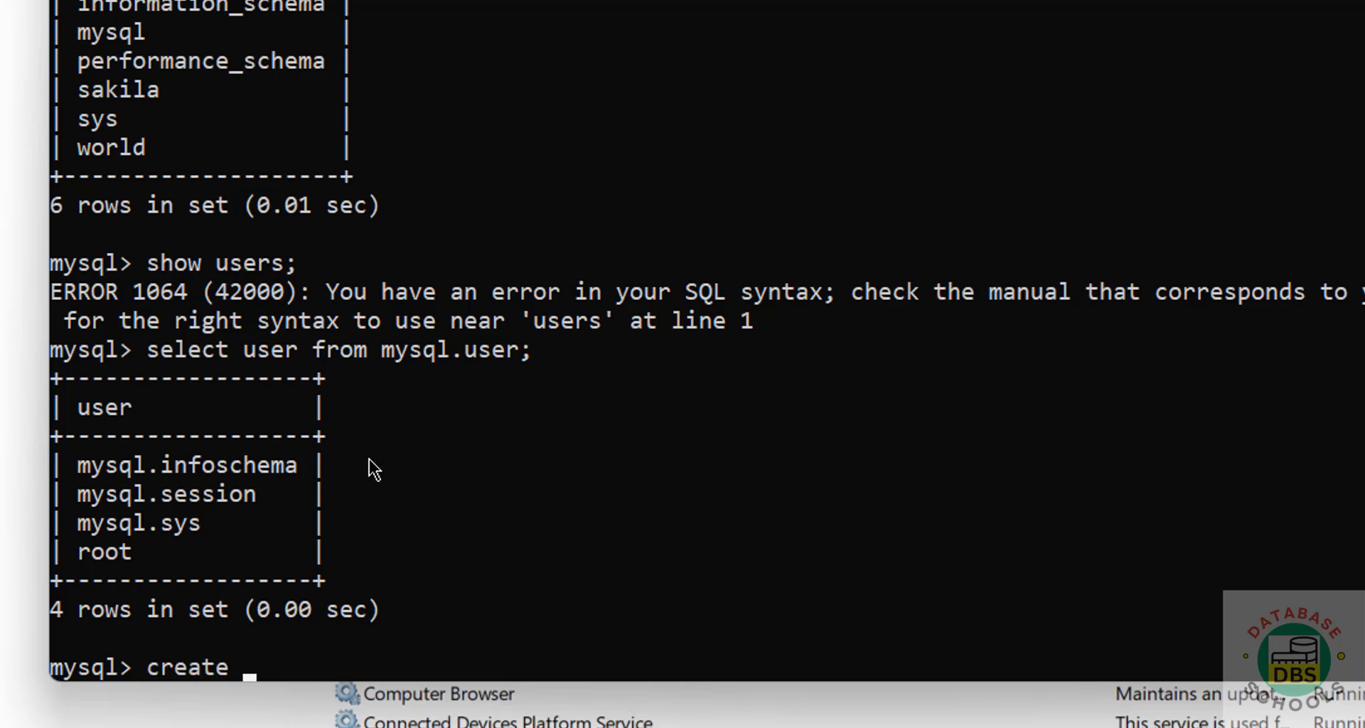
key("BackSpace")
key("BackSpace")
type("database ")
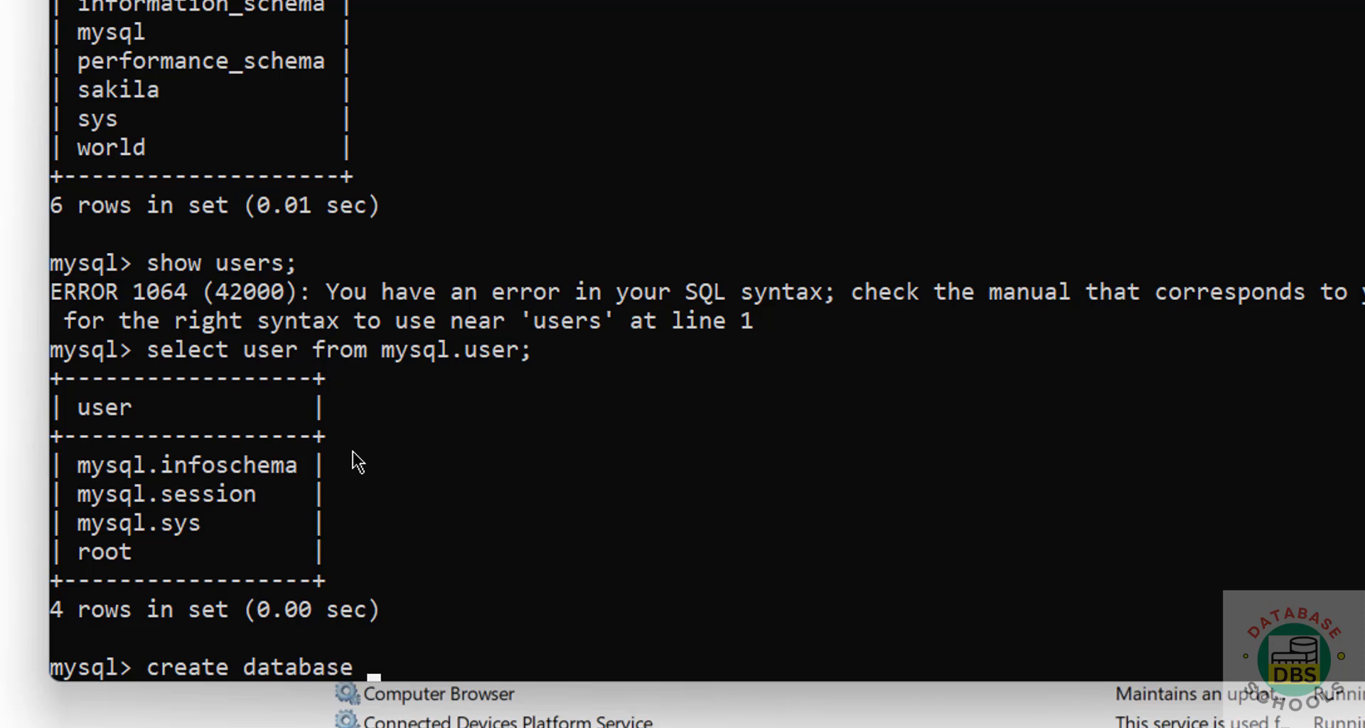
type("dbschools")
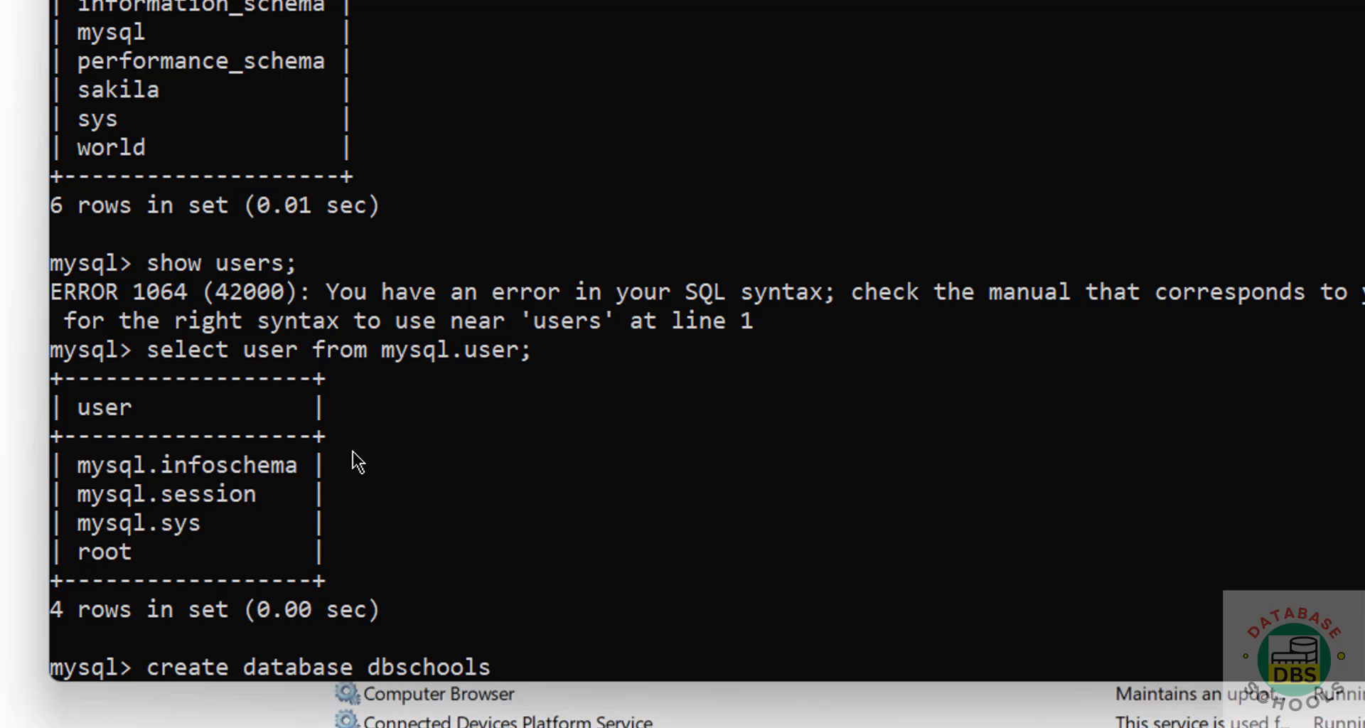
type(";")
key("Return")
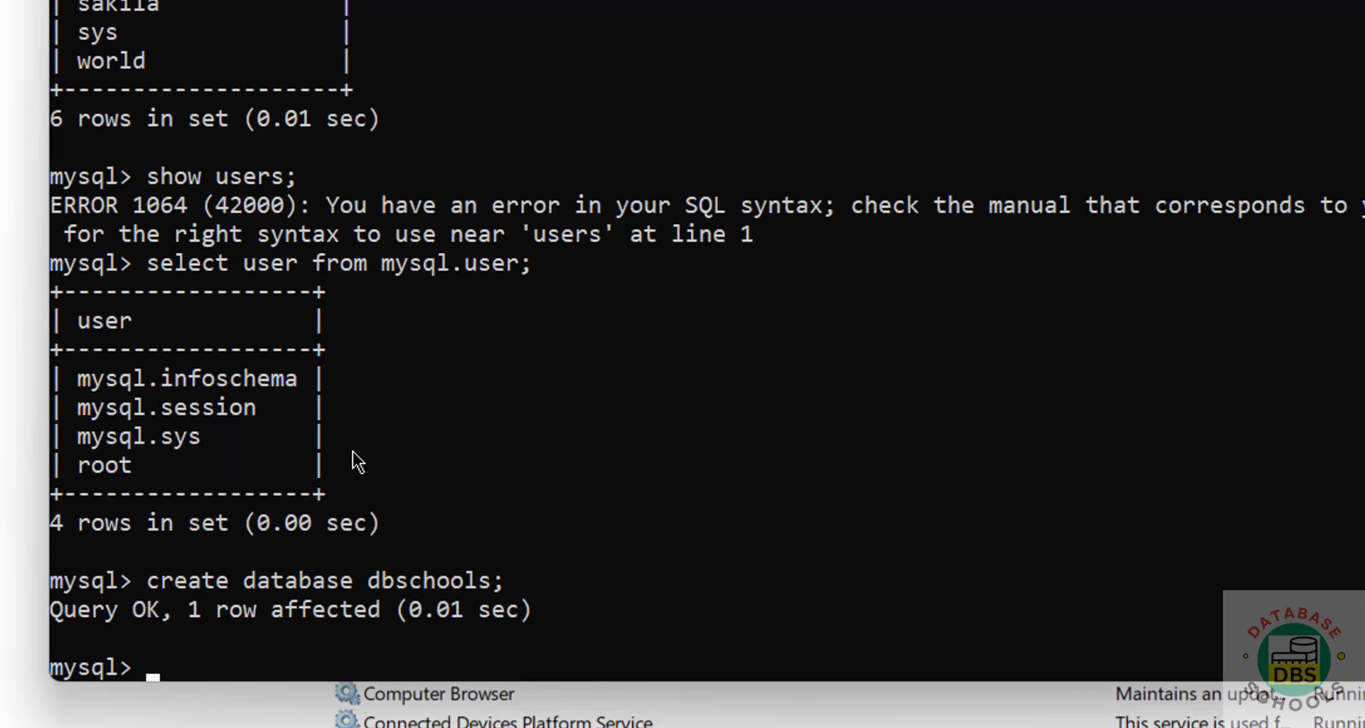
type("show da")
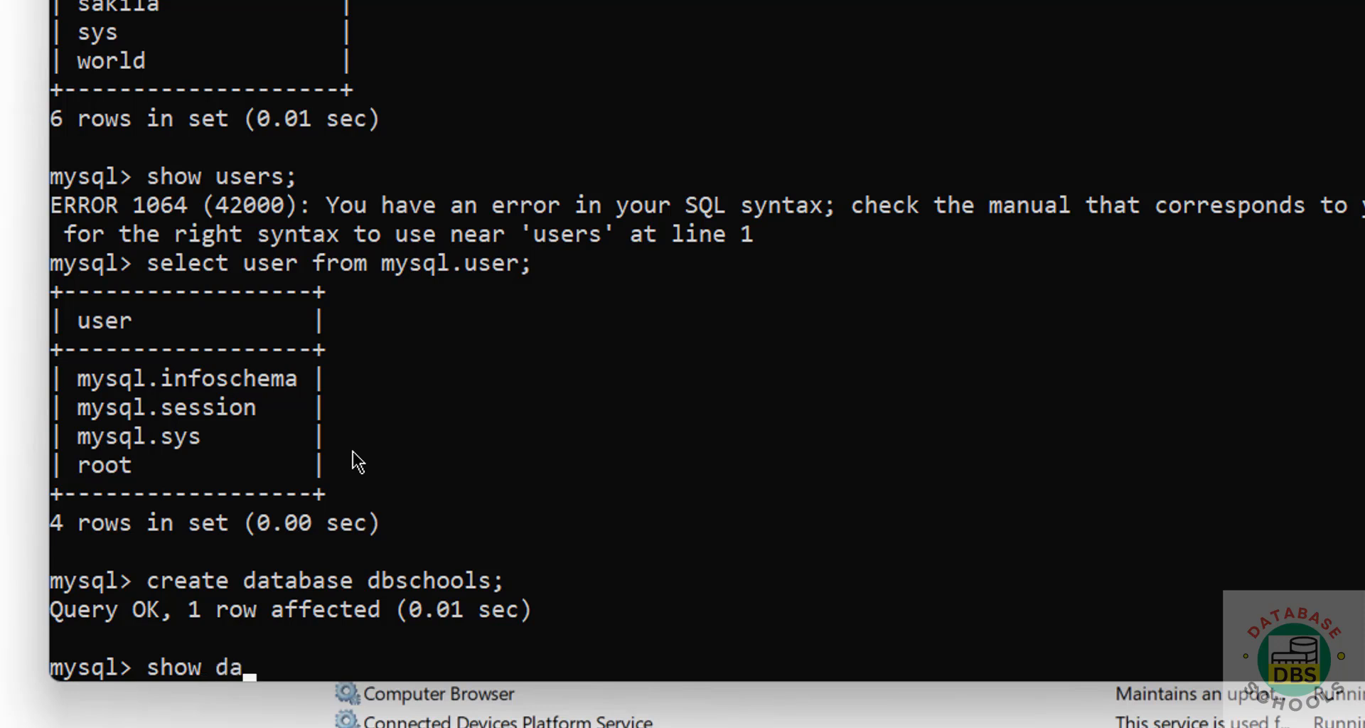
type("tabases;")
key("Return")
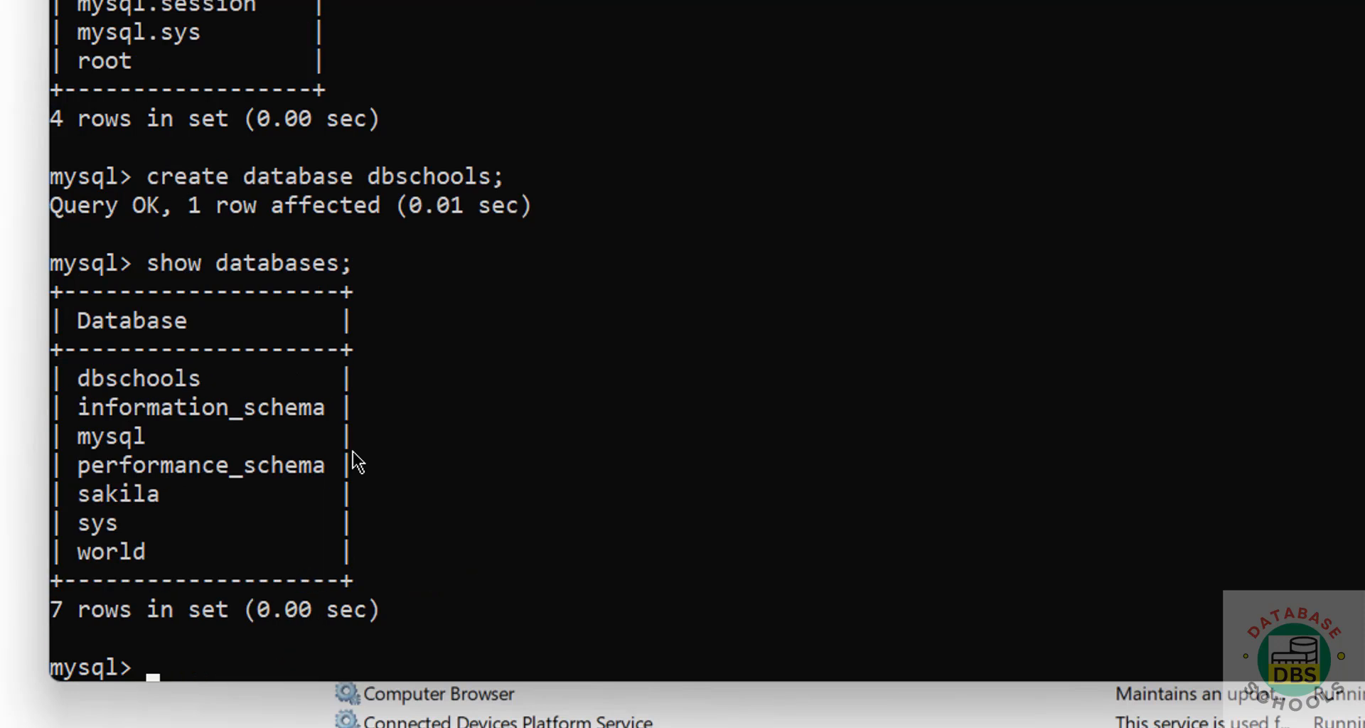
double_click(150, 377)
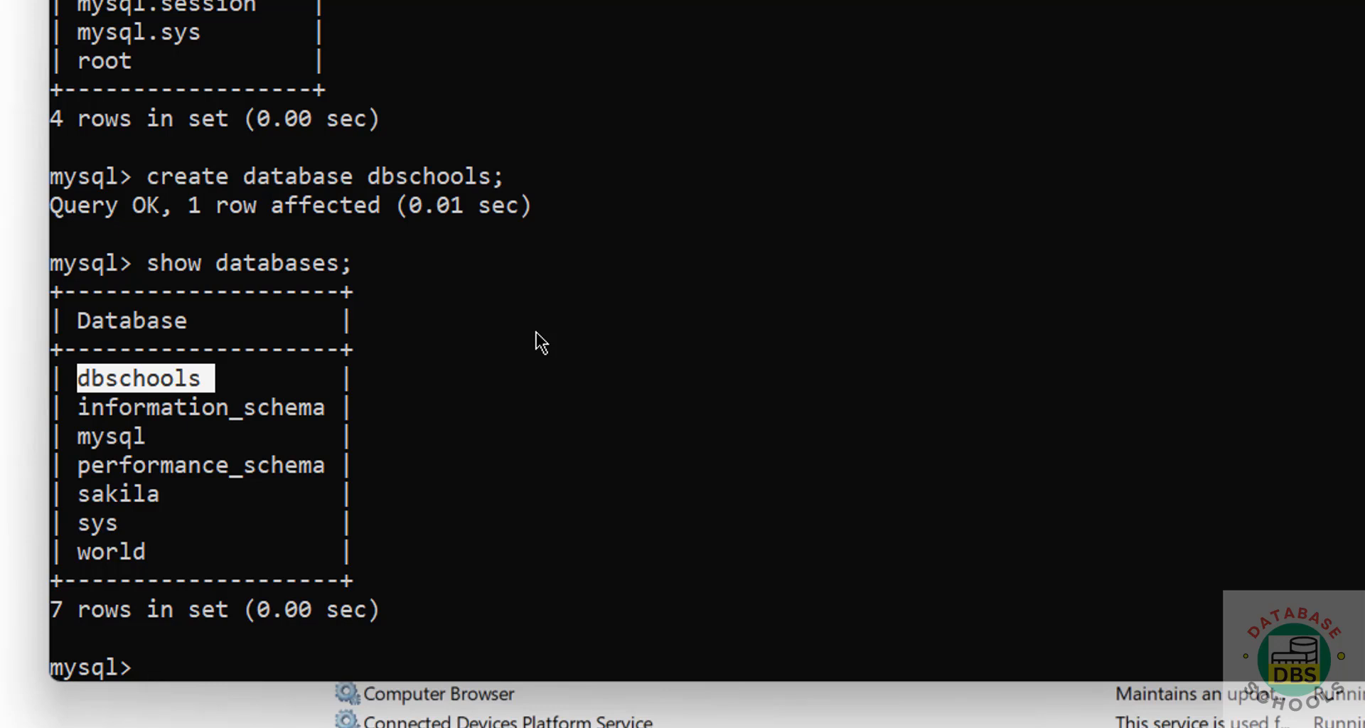
- Switch to dbschools with use dbschools; and confirm show tables; returns an empty set
type("use")
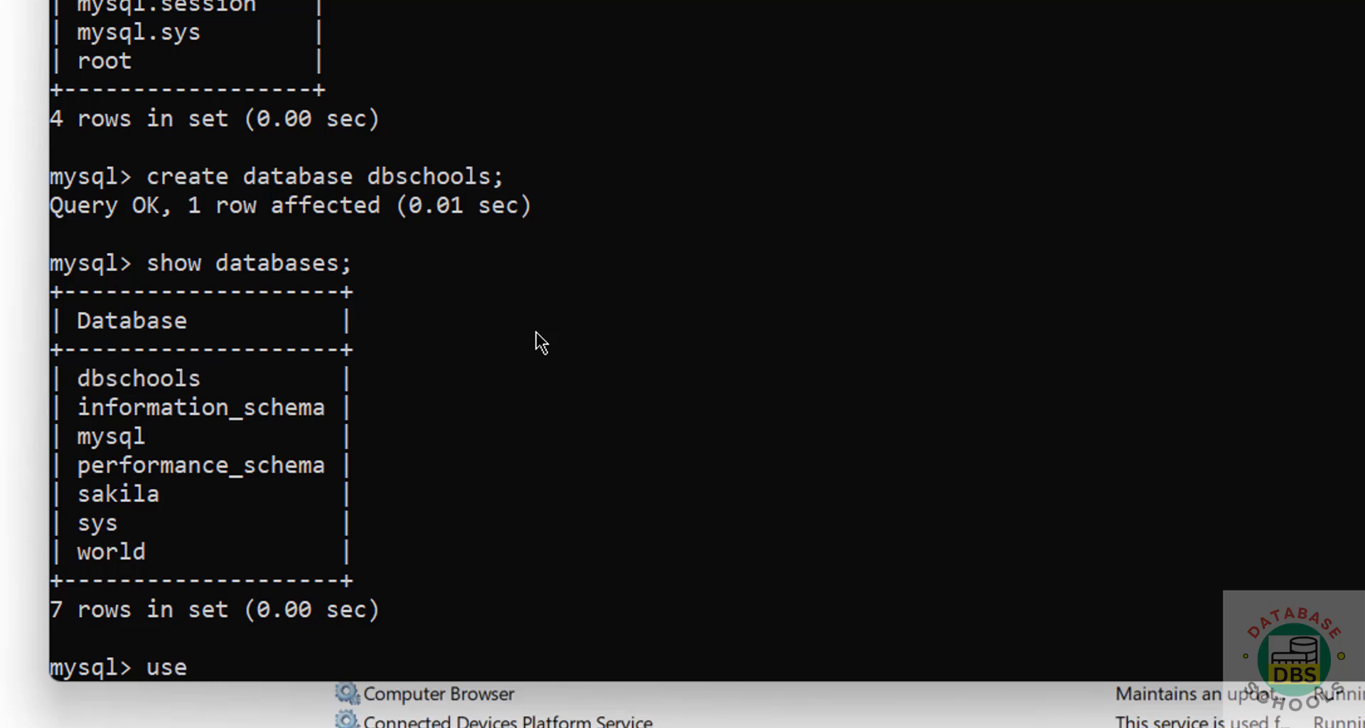
key("BackSpace")
key("BackSpace")
key("BackSpace")
key("BackSpace")
type("use dbschoo")
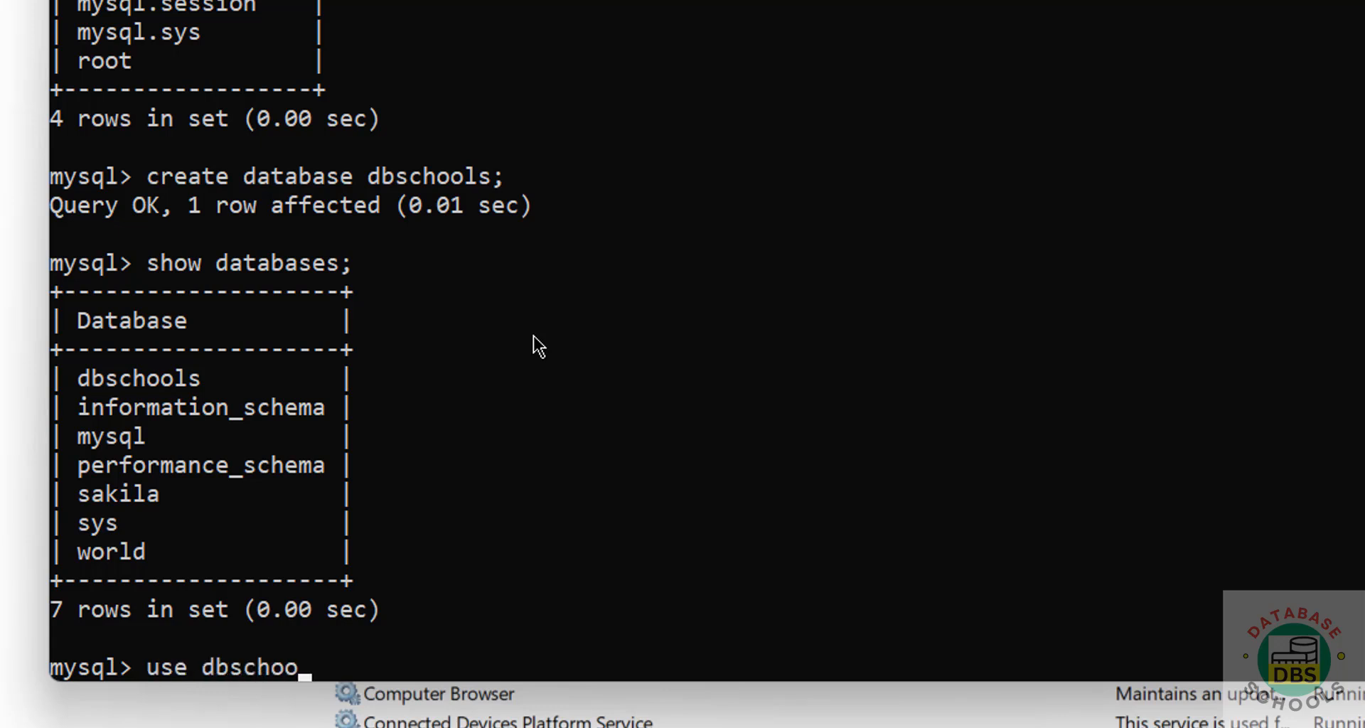
type("ls;")
key("Return")
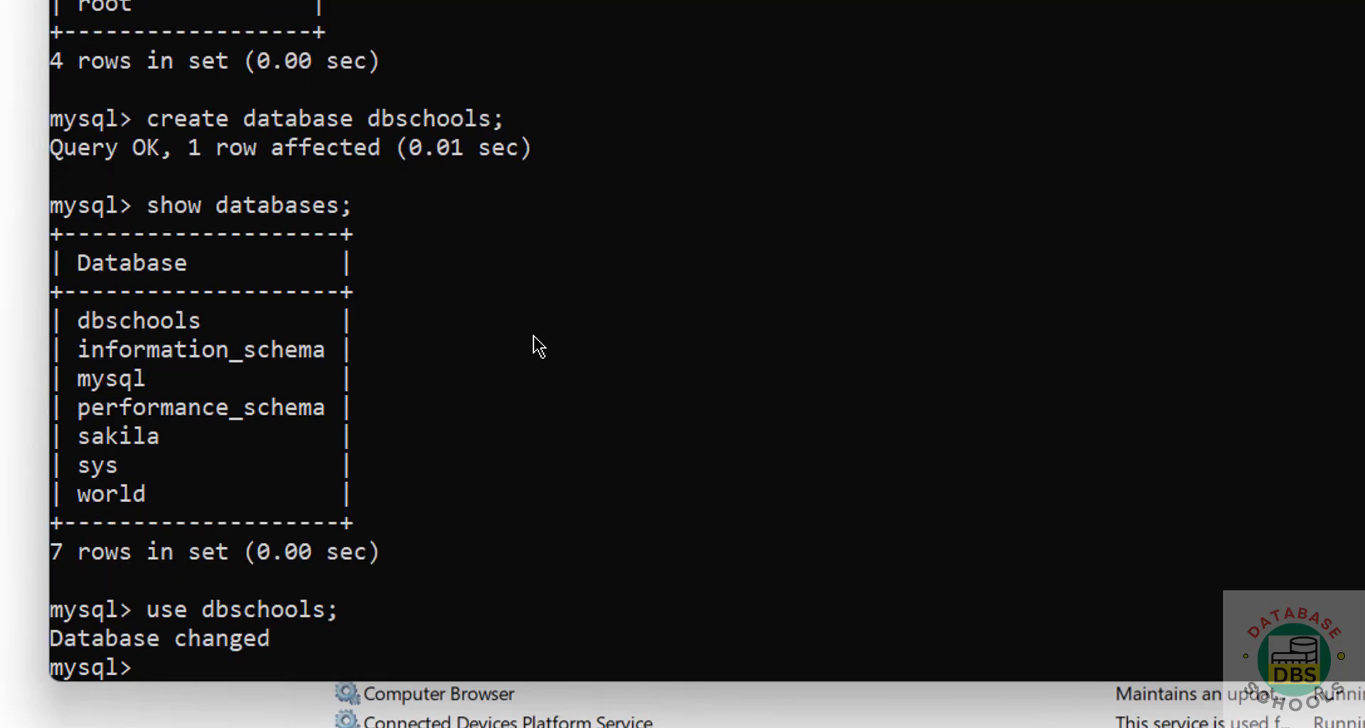
type("create")
key("BackSpace")
key("BackSpace")
key("BackSpace")
key("BackSpace")
key("BackSpace")
key("BackSpace")
key("BackSpace")
type("show tables;")
key("Return")
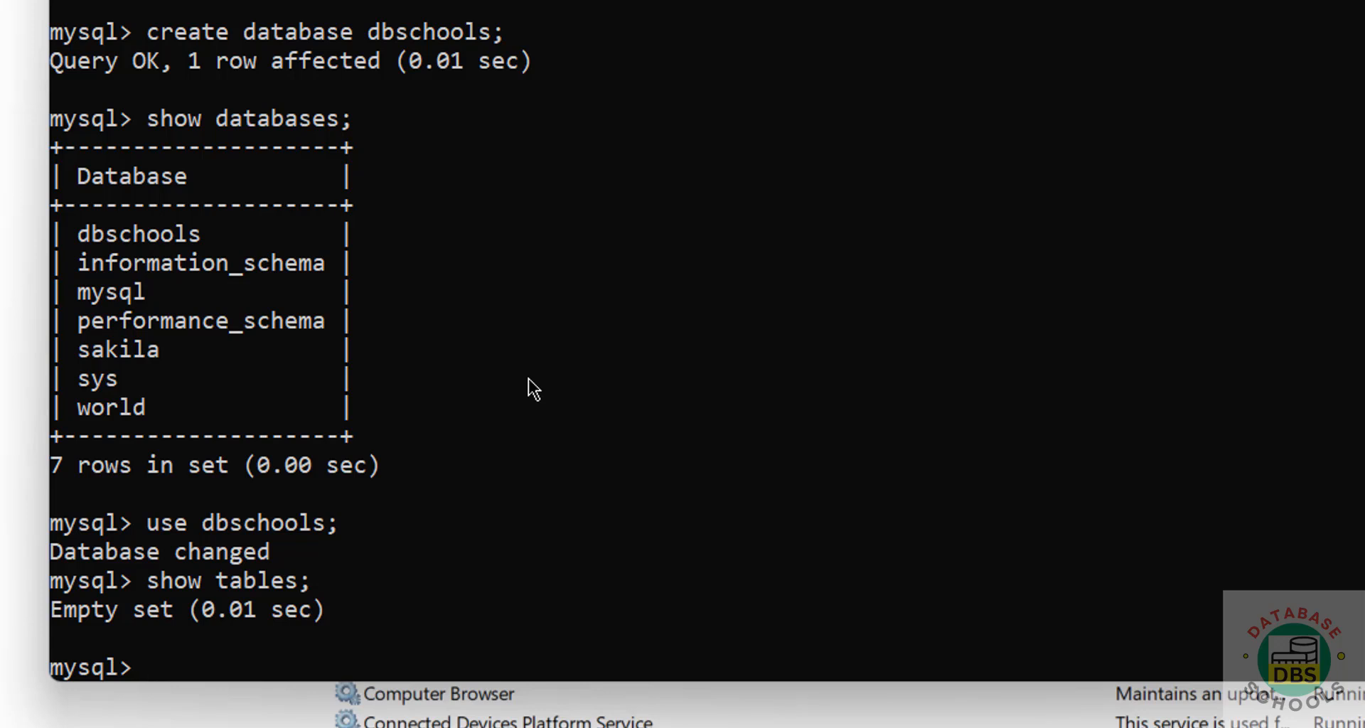
- Create table student(sno int) after fixing the 'tables' typo, and confirm it with show tables;
type("create tables")
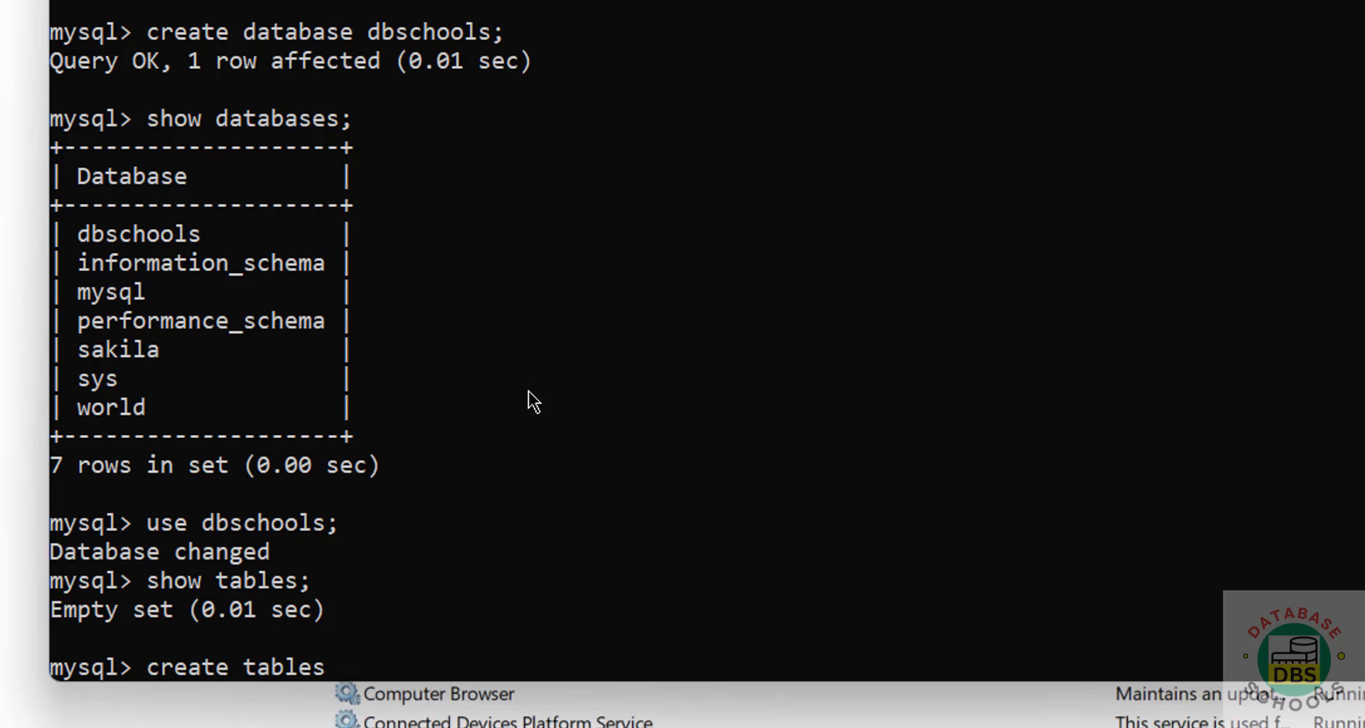
type(" studen")
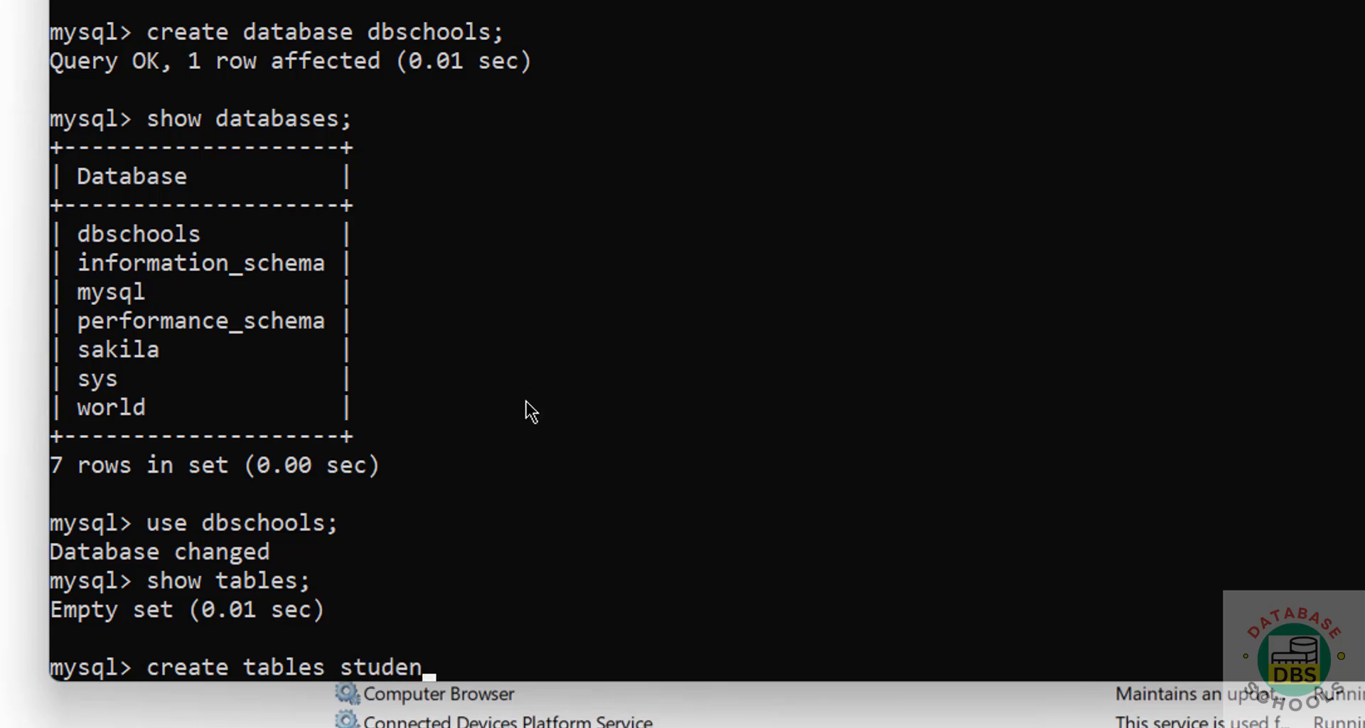
type("t(sno int")
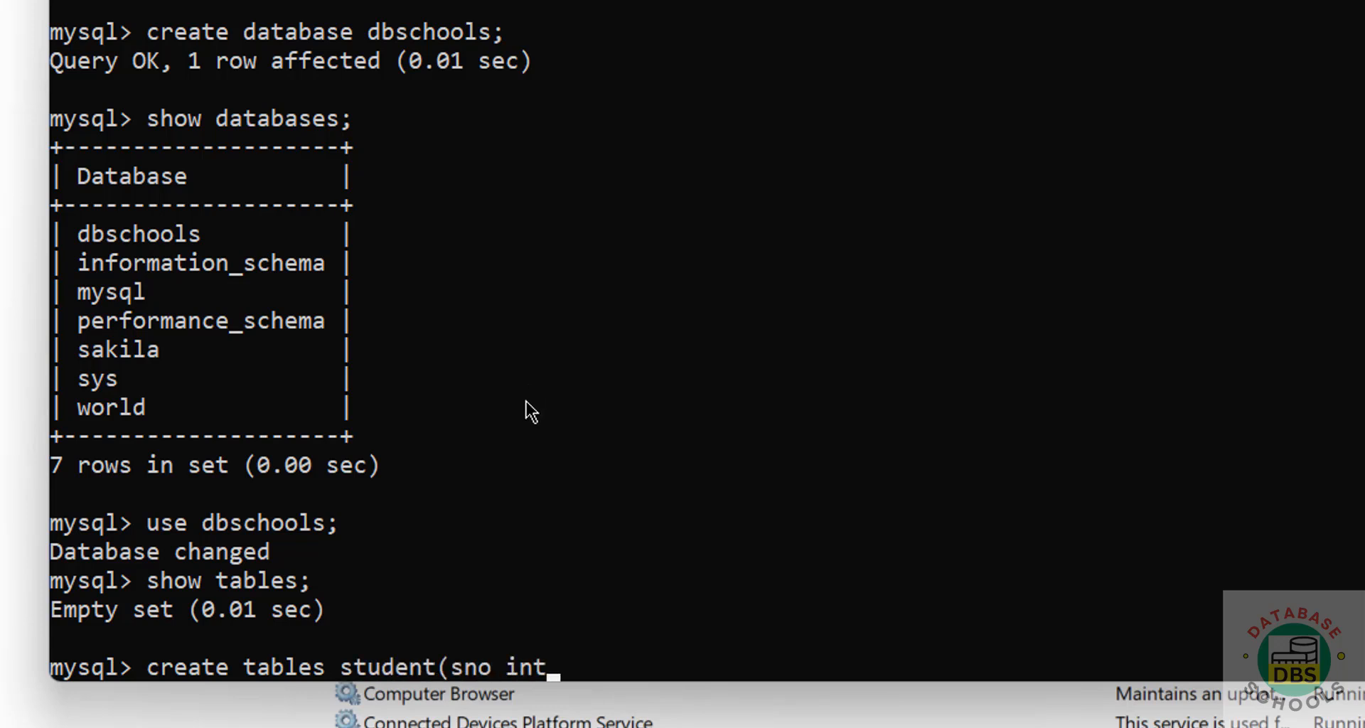
type(");")
key("Return")
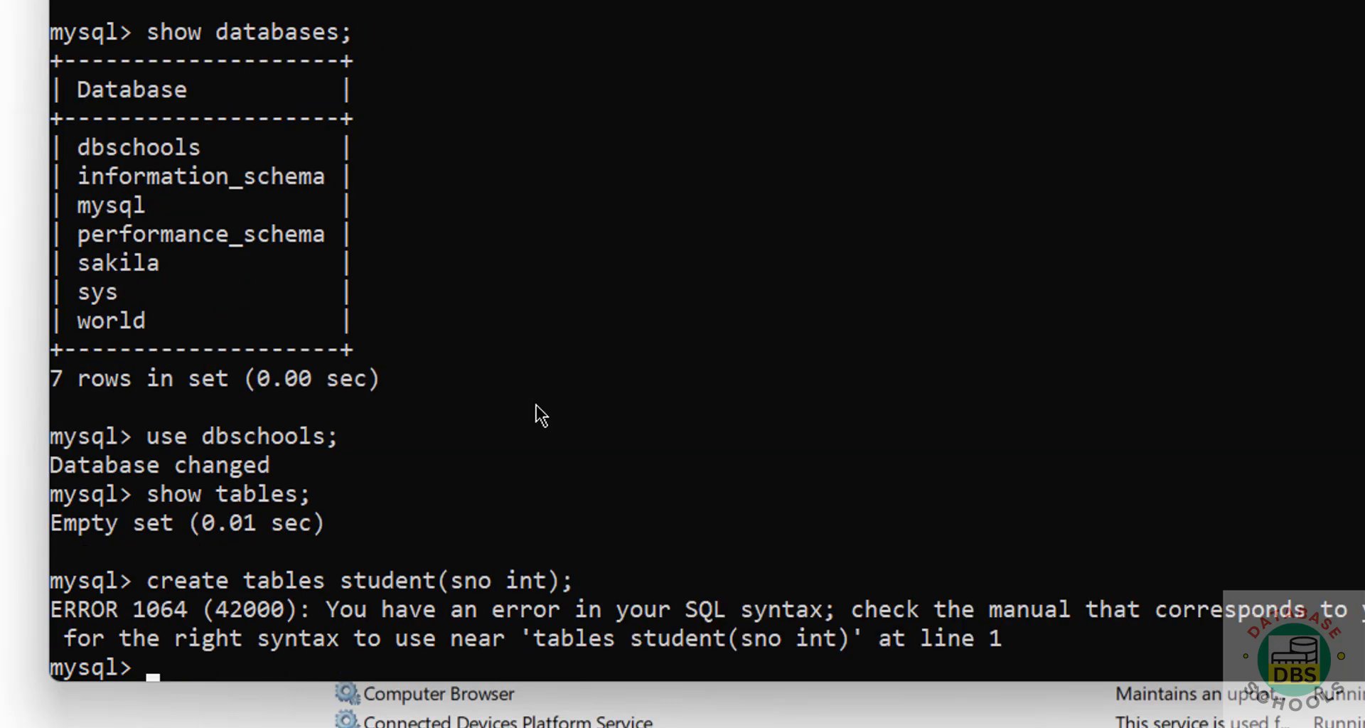
key("Up")
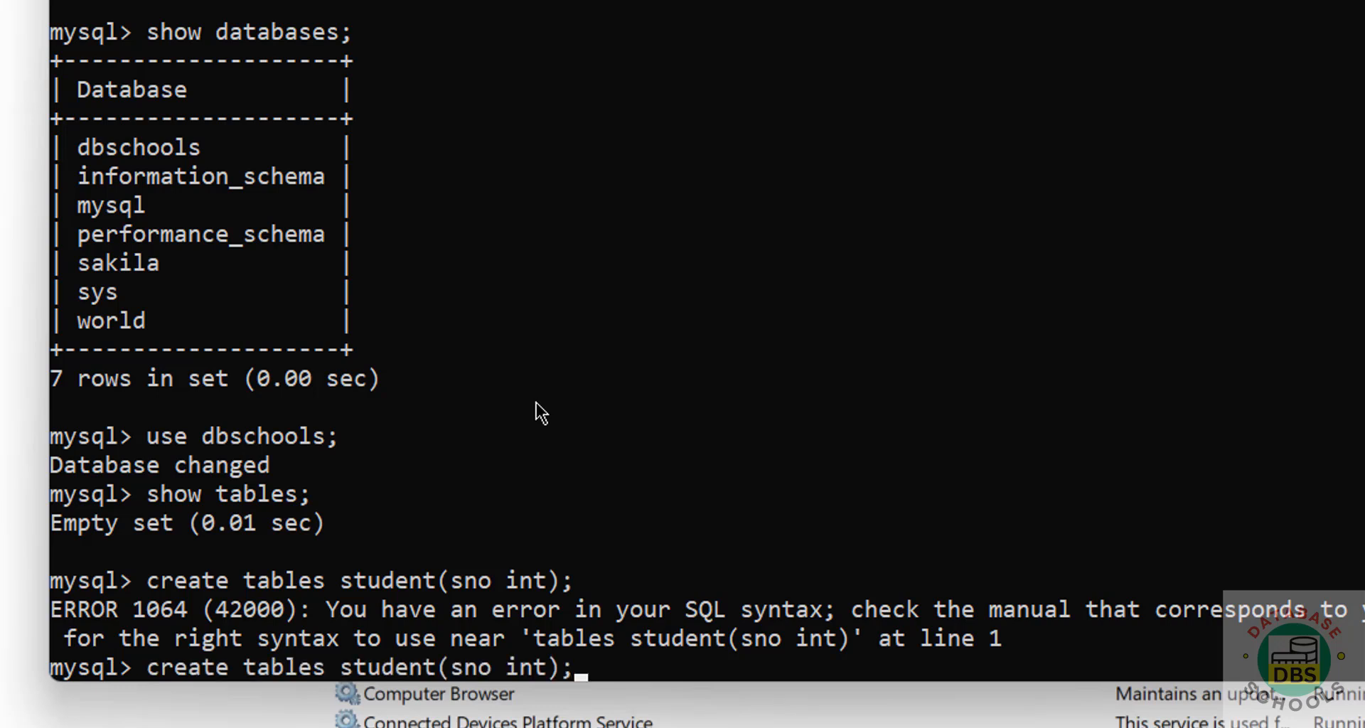
key("Left")
key("Left")
key("Left")
key("Left")
key("Left")
key("Left")
key("Left")
key("Left")
key("Left")
key("Left")
key("Left")
key("Left")
key("Left")
key("Left")
key("Left")
key("Left")
key("Left")
key("Left")
key("BackSpace")
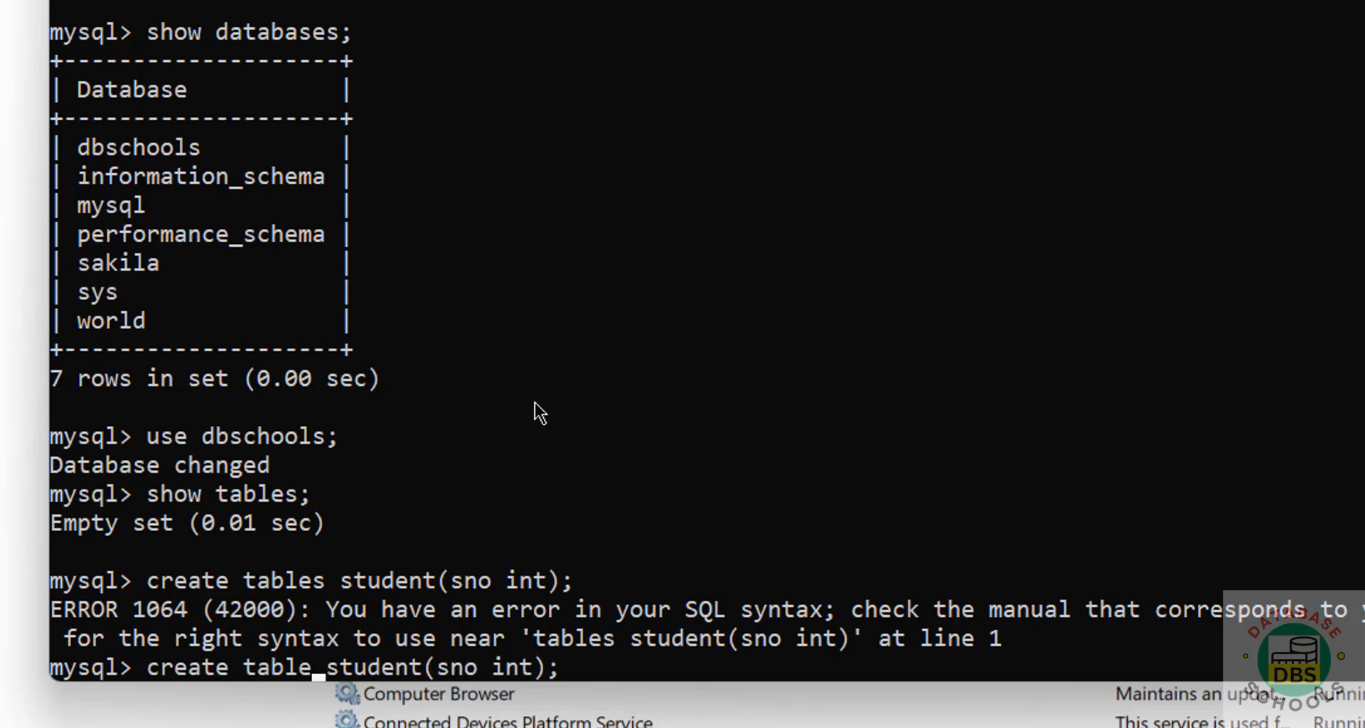
key("Return")
type("sho")
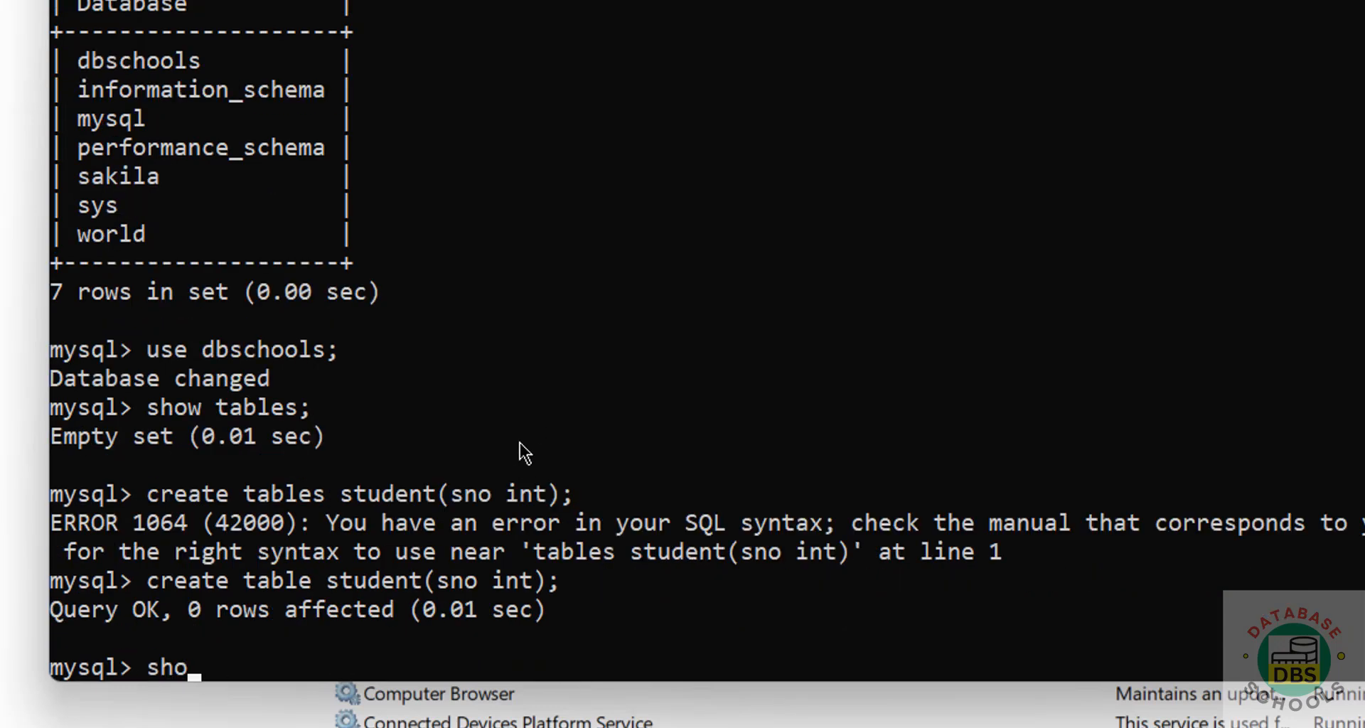
type("w tables;")
key("Return")
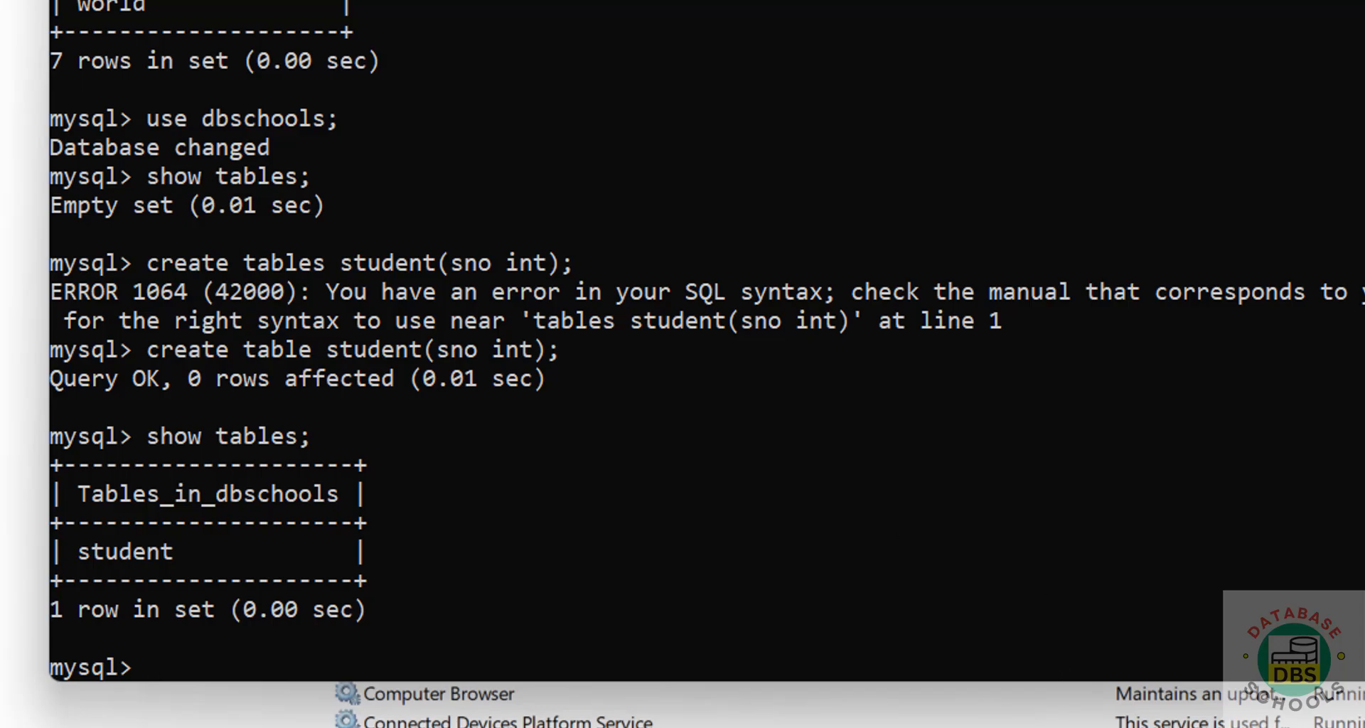
- Go from mysql.com through Downloads and Community Downloads to the MySQL Workbench page
mouse_move(944, 725)
left_click(1070, 665)
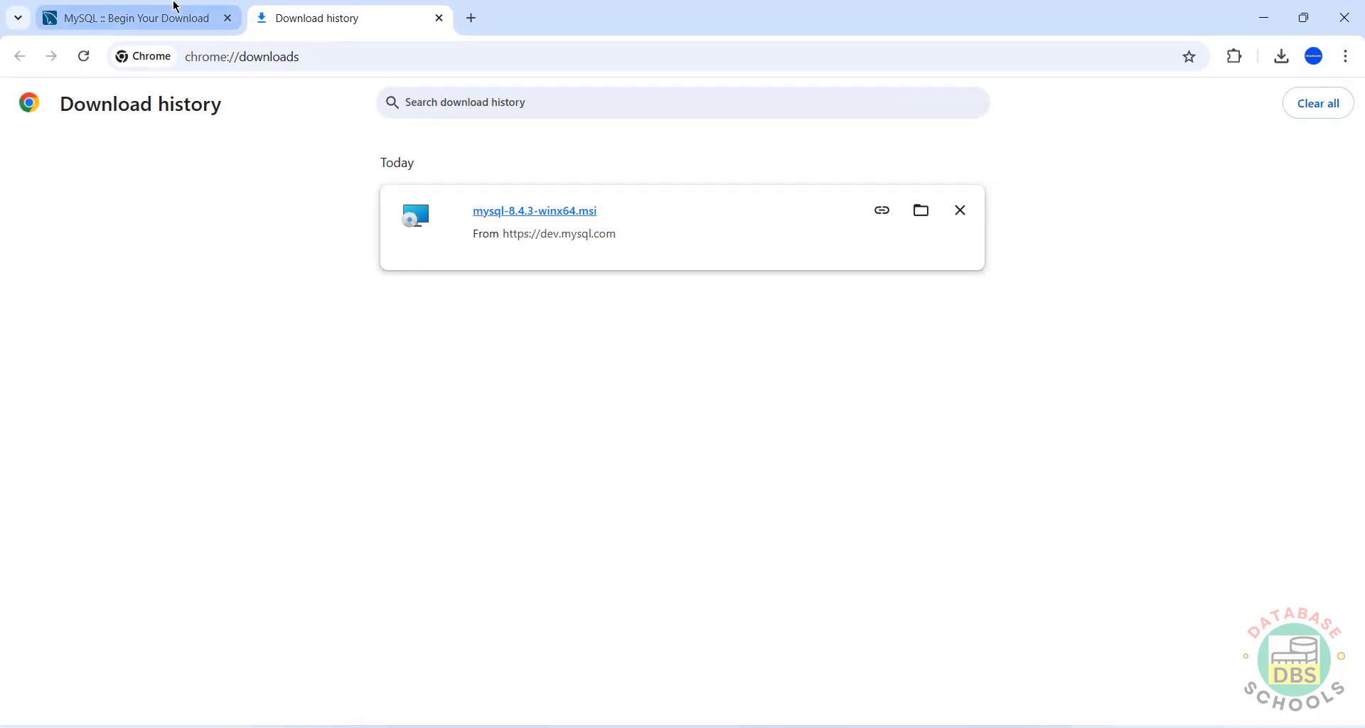
left_click(170, 16)
left_click(222, 64)
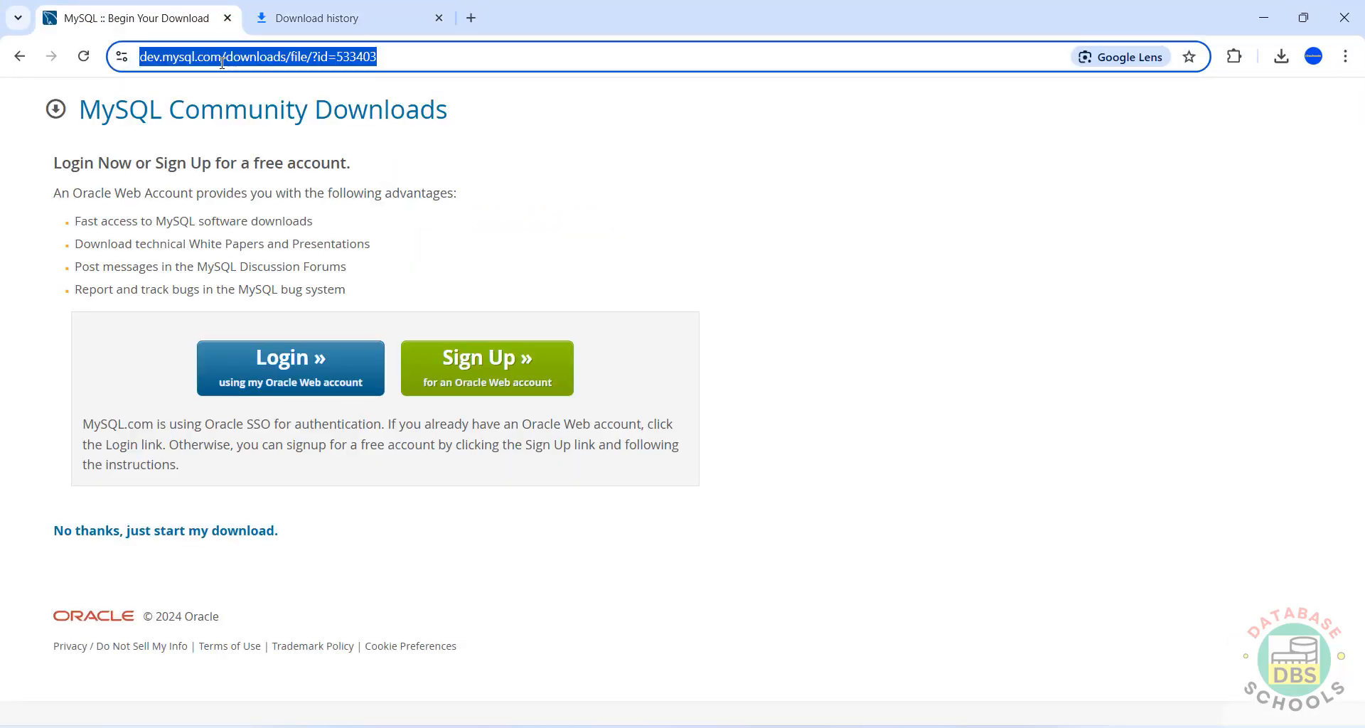
type("mysql.com")
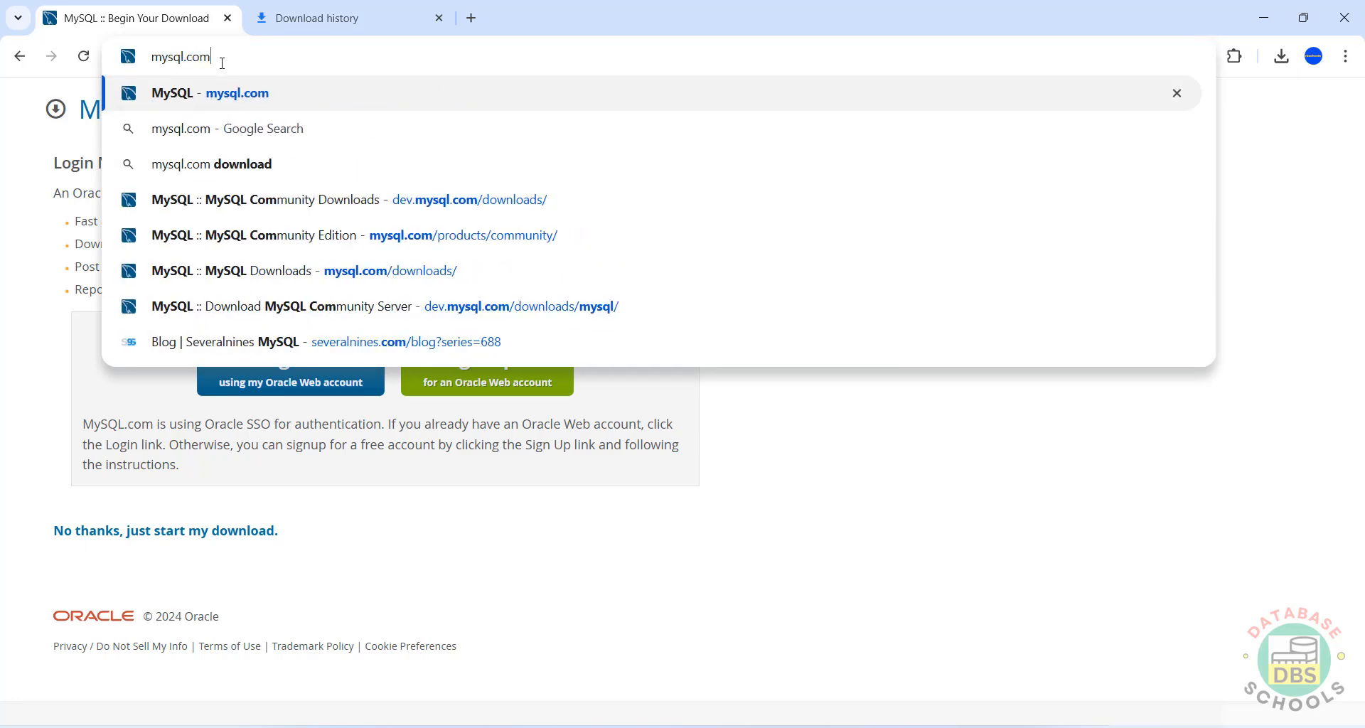
key("Return")
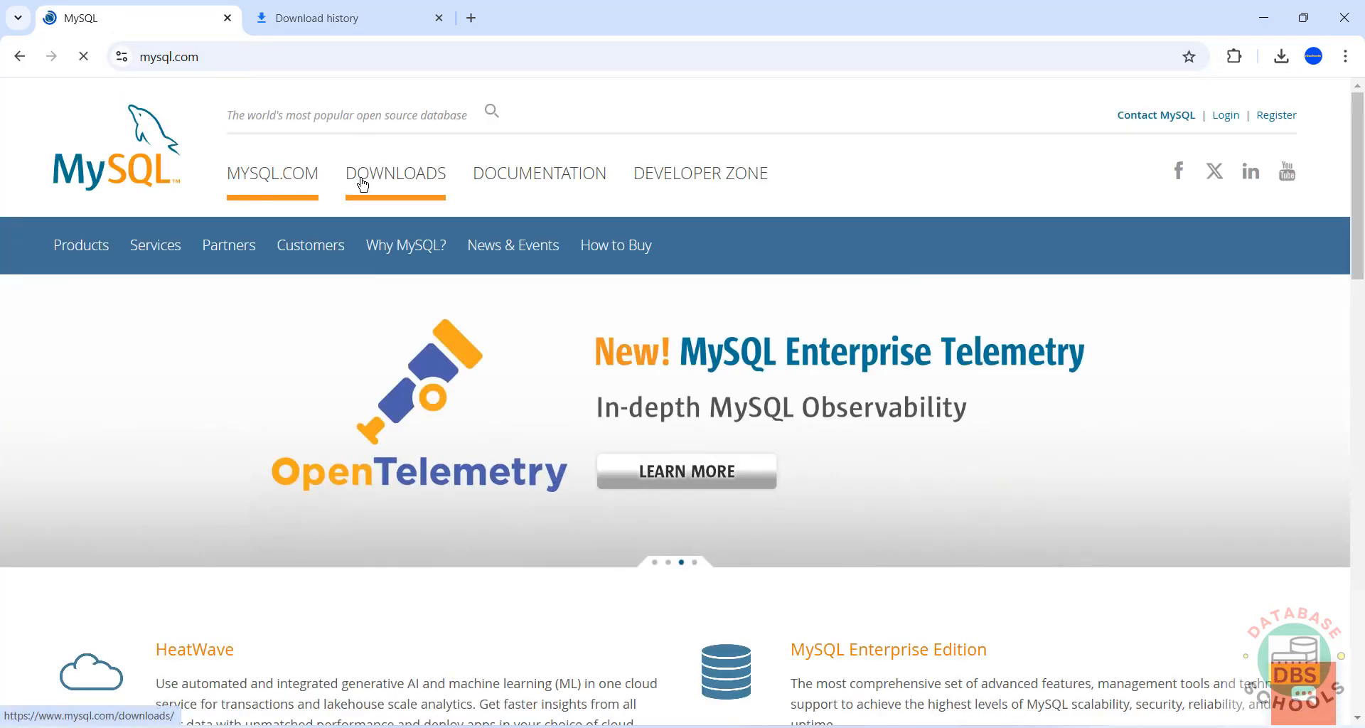
left_click(360, 179)
scroll(359, 356, "down", 6)
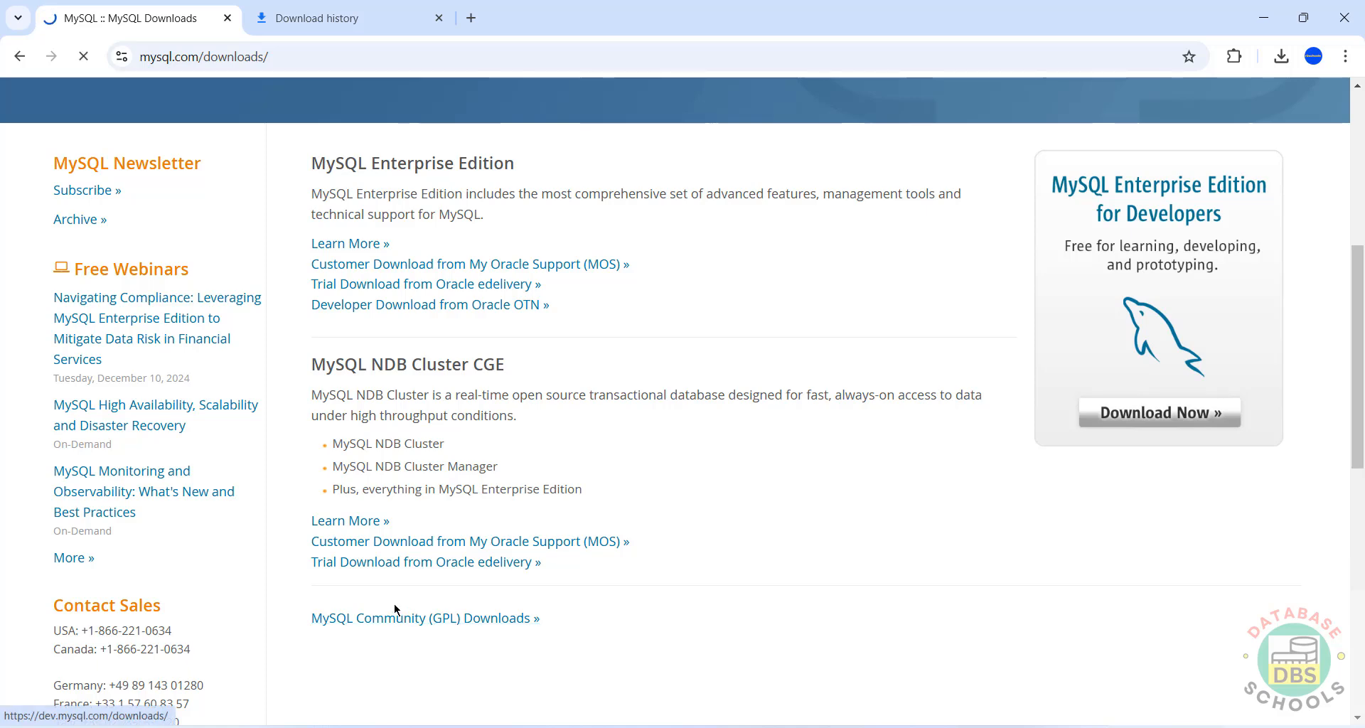
left_click(398, 620)
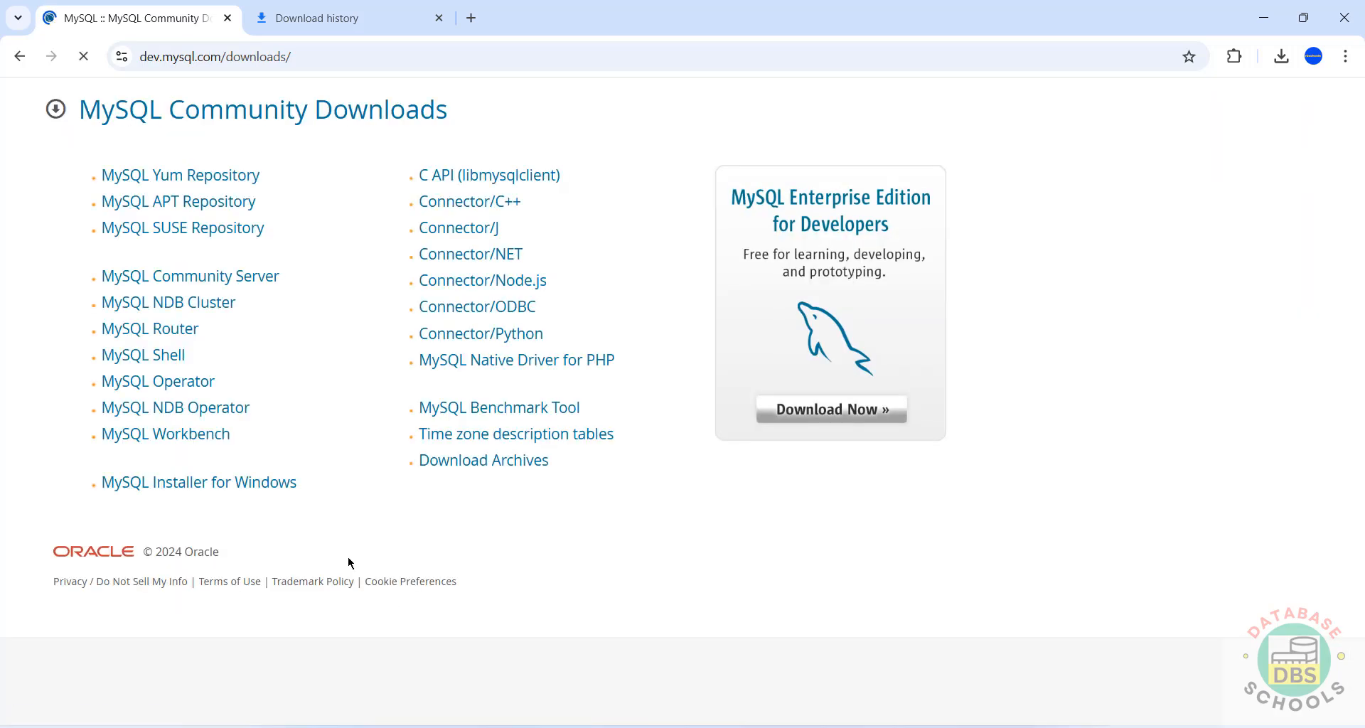
left_click(146, 440)
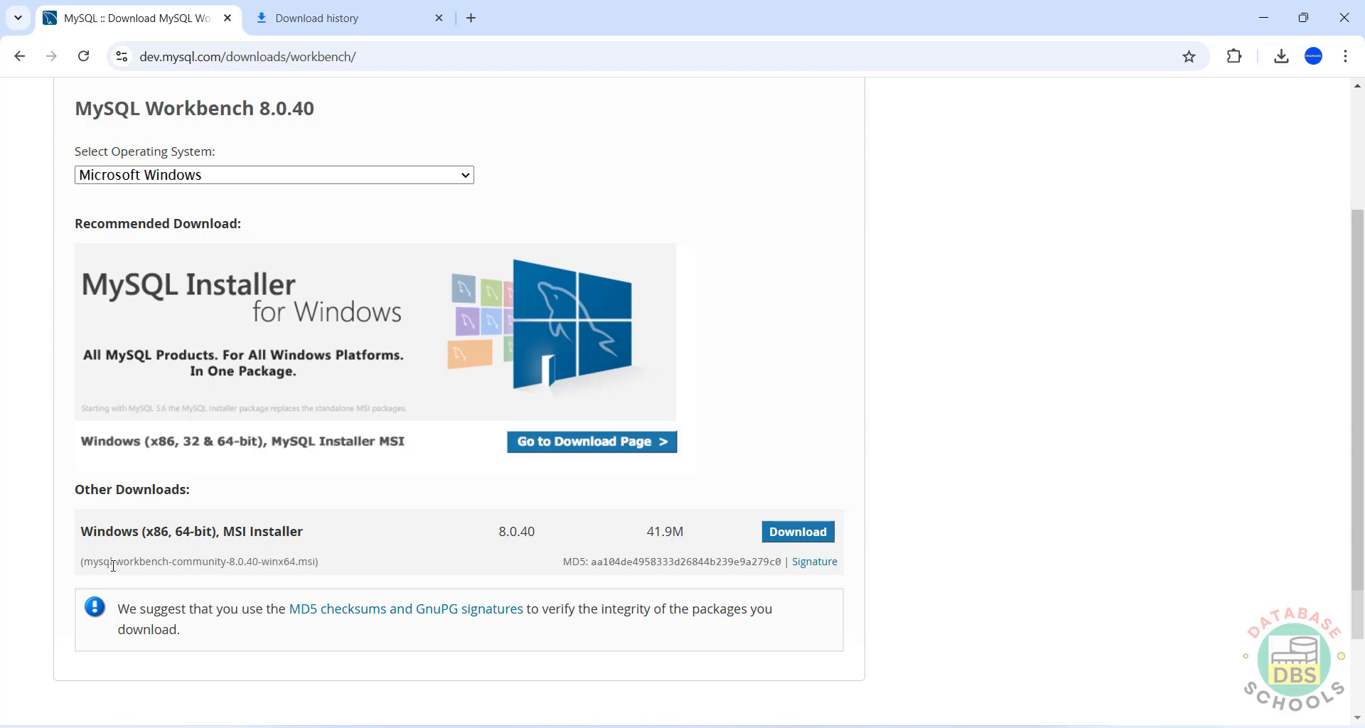
- Download the 64-bit Windows MSI with 'No thanks' and launch the installer past its welcome page
left_click(799, 533)
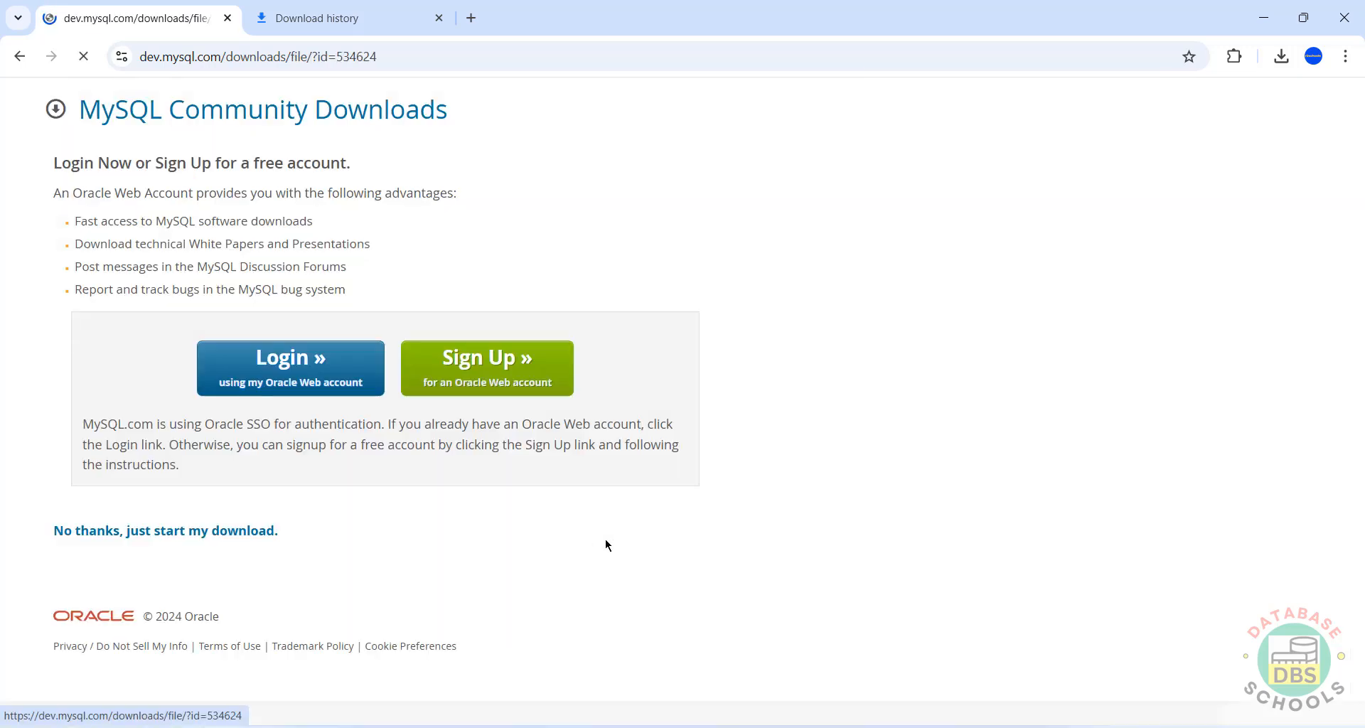
left_click(200, 533)
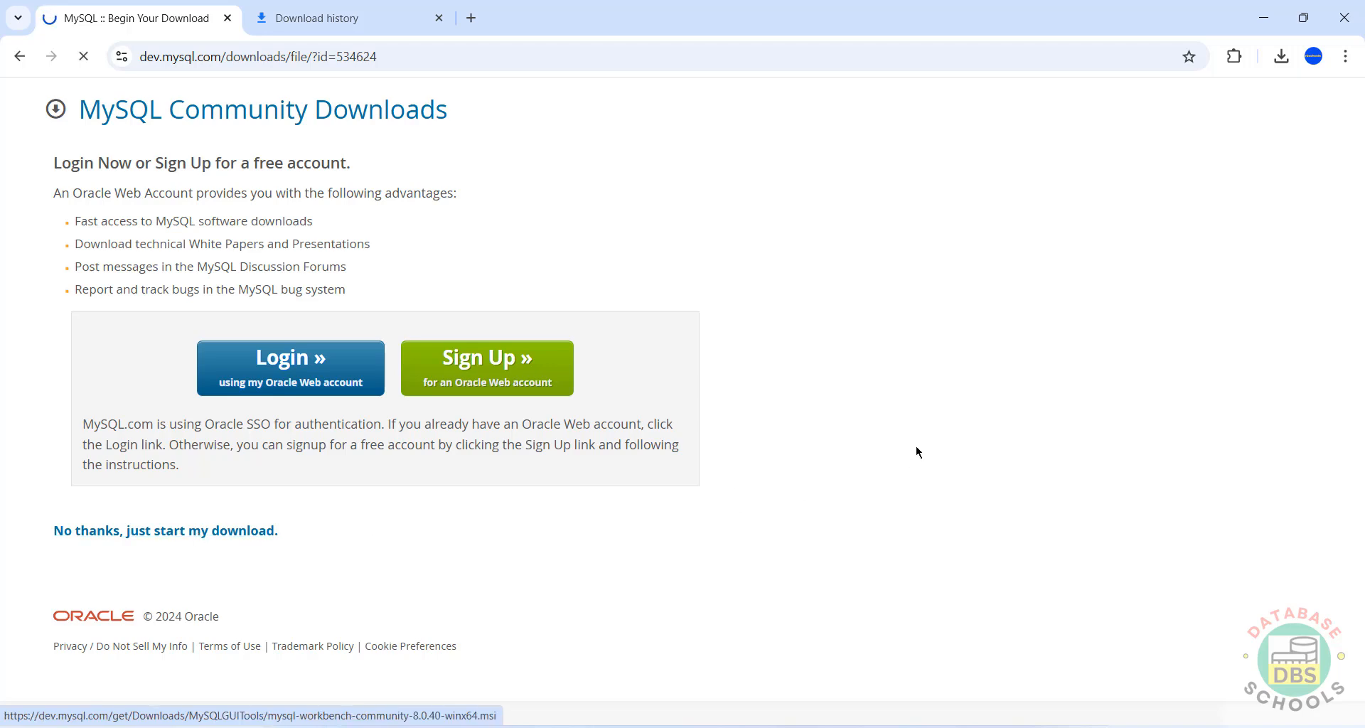
left_click(317, 18)
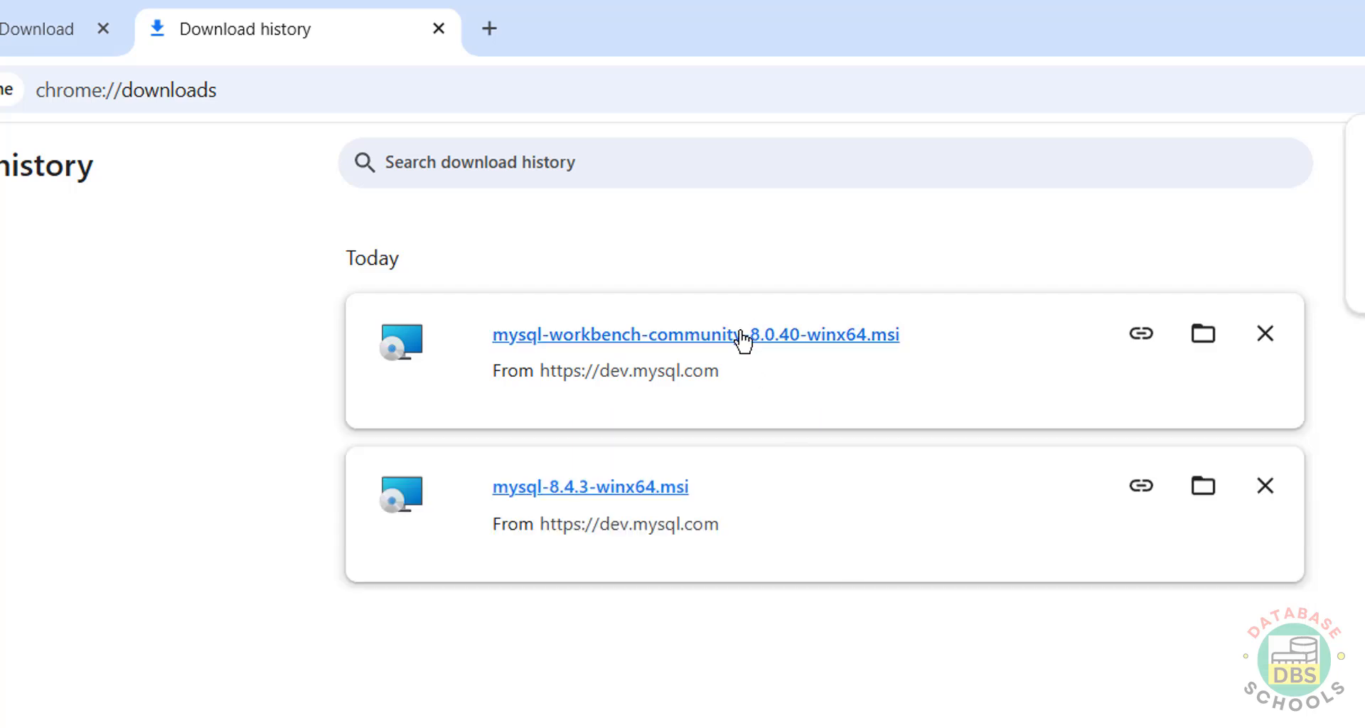
left_click(743, 340)
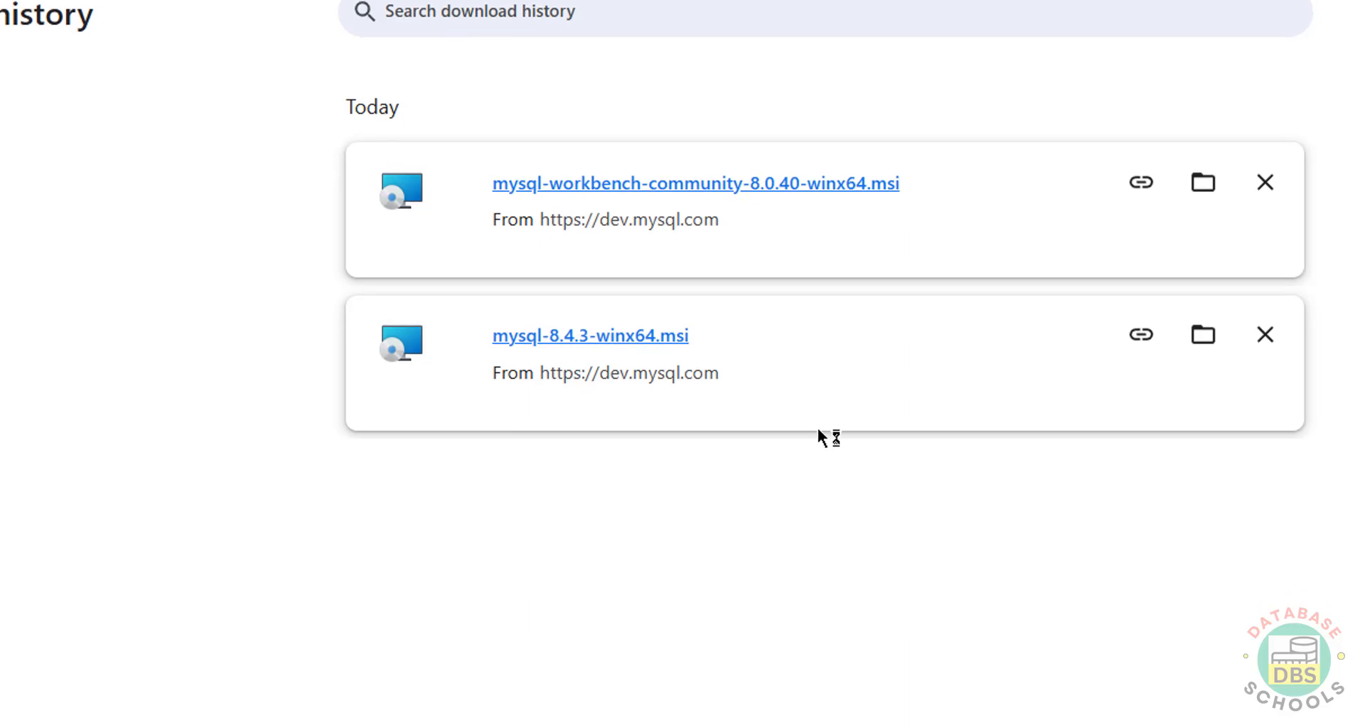
left_click(956, 658)
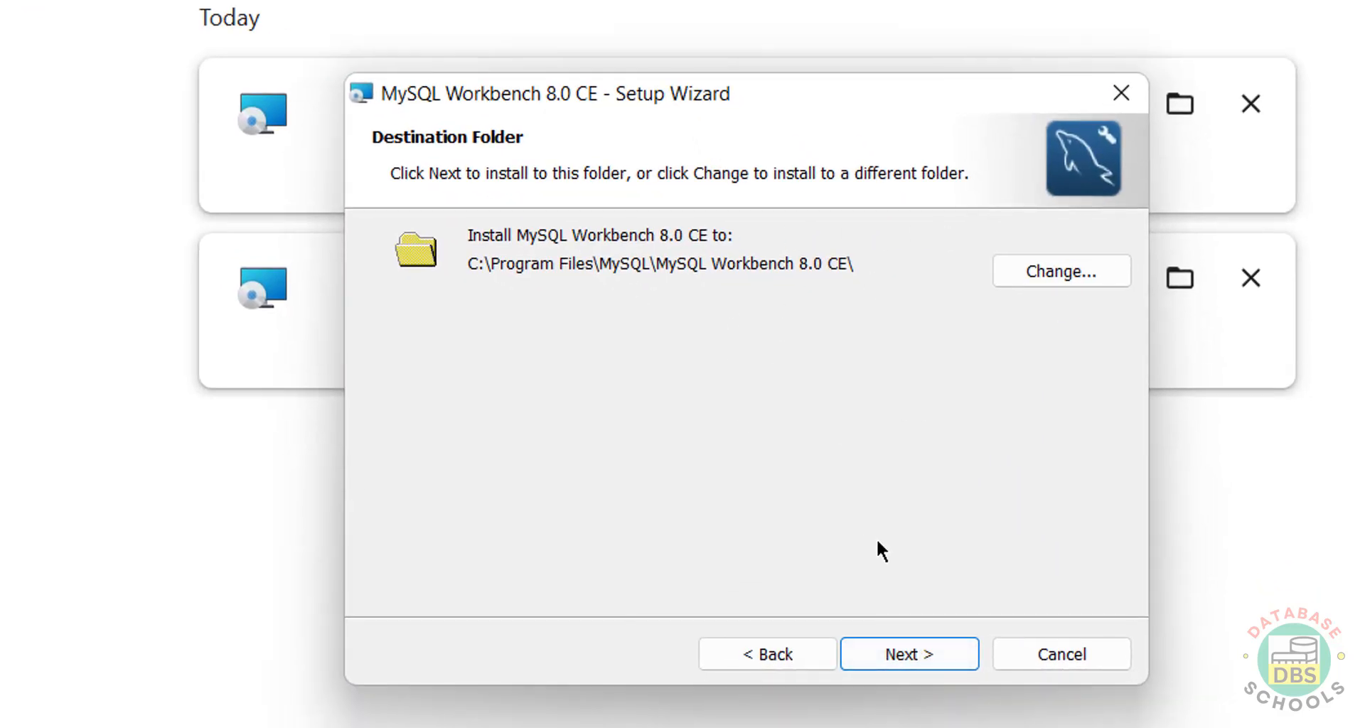
- Install MySQL Workbench 8.0 CE to the default folder with Complete setup, then finish
left_click(923, 651)
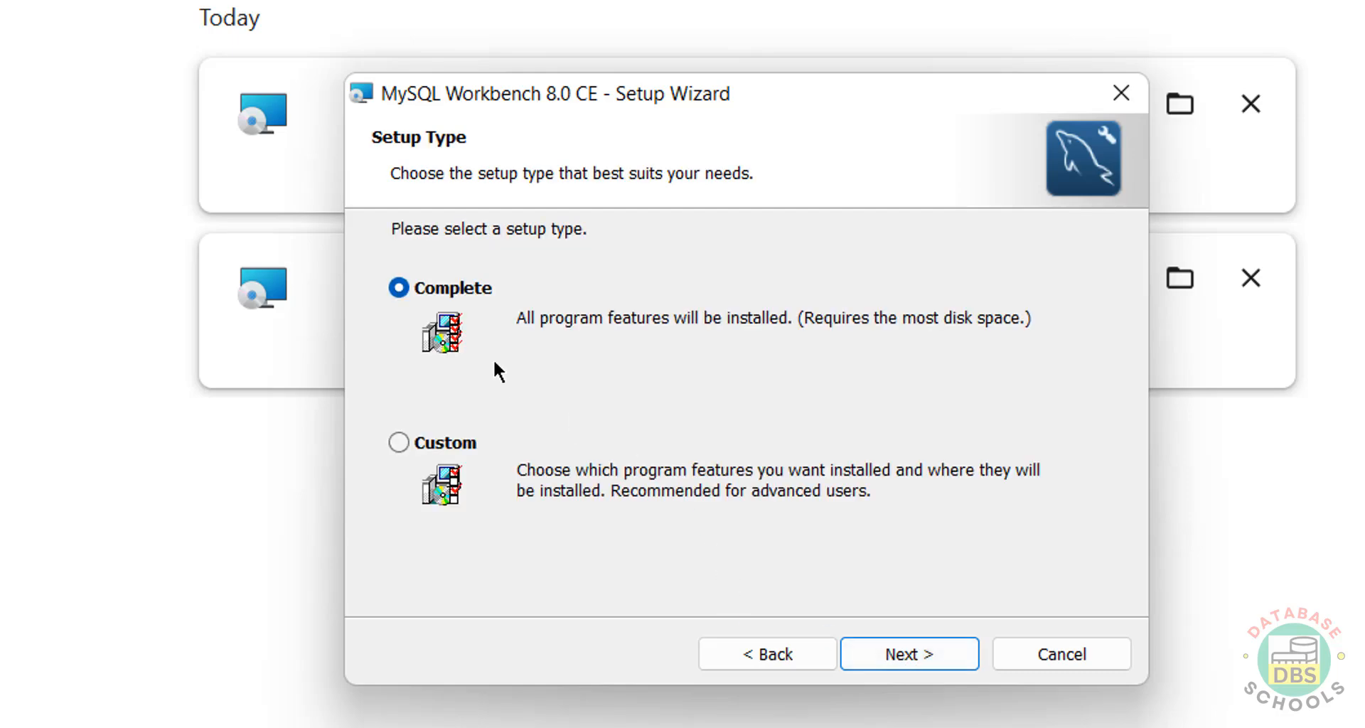
left_click(915, 653)
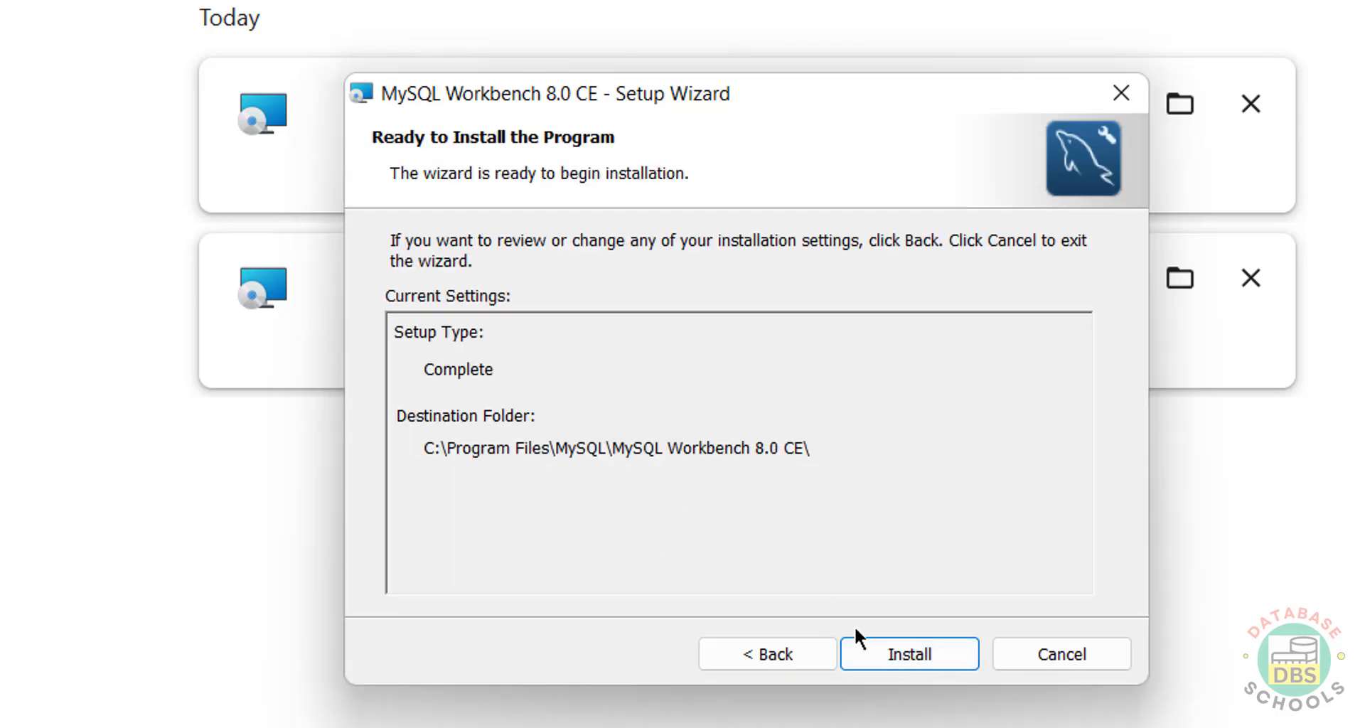
left_click(915, 658)
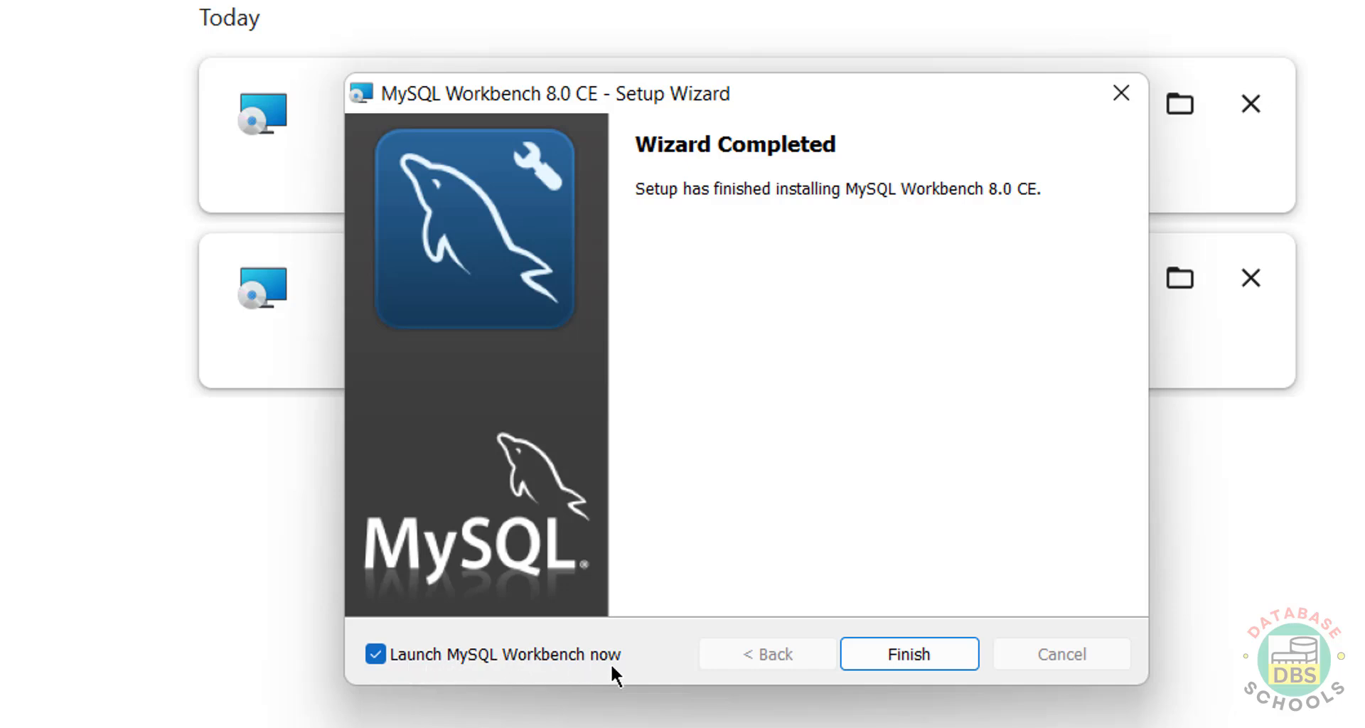
left_click(912, 655)
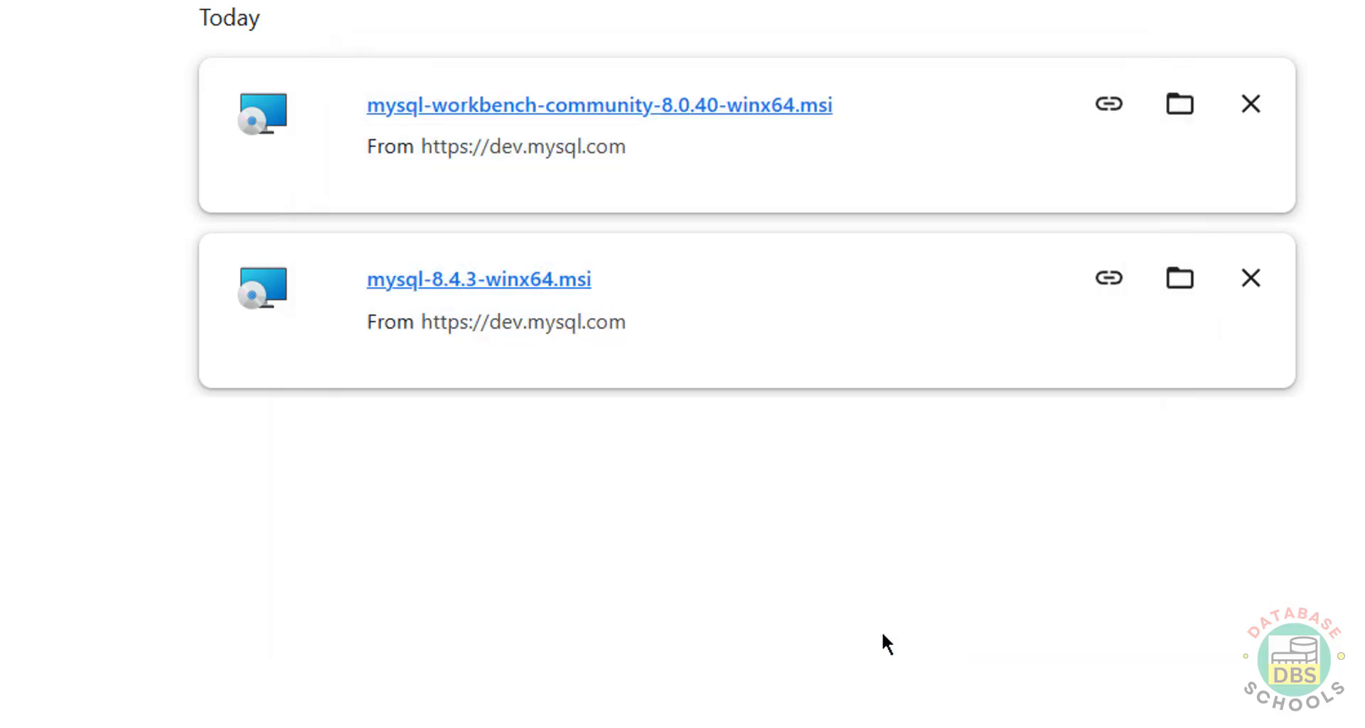
- Launch MySQL Workbench 8.0 CE from the MySQL folder in the Start menu's All apps list
key("super")
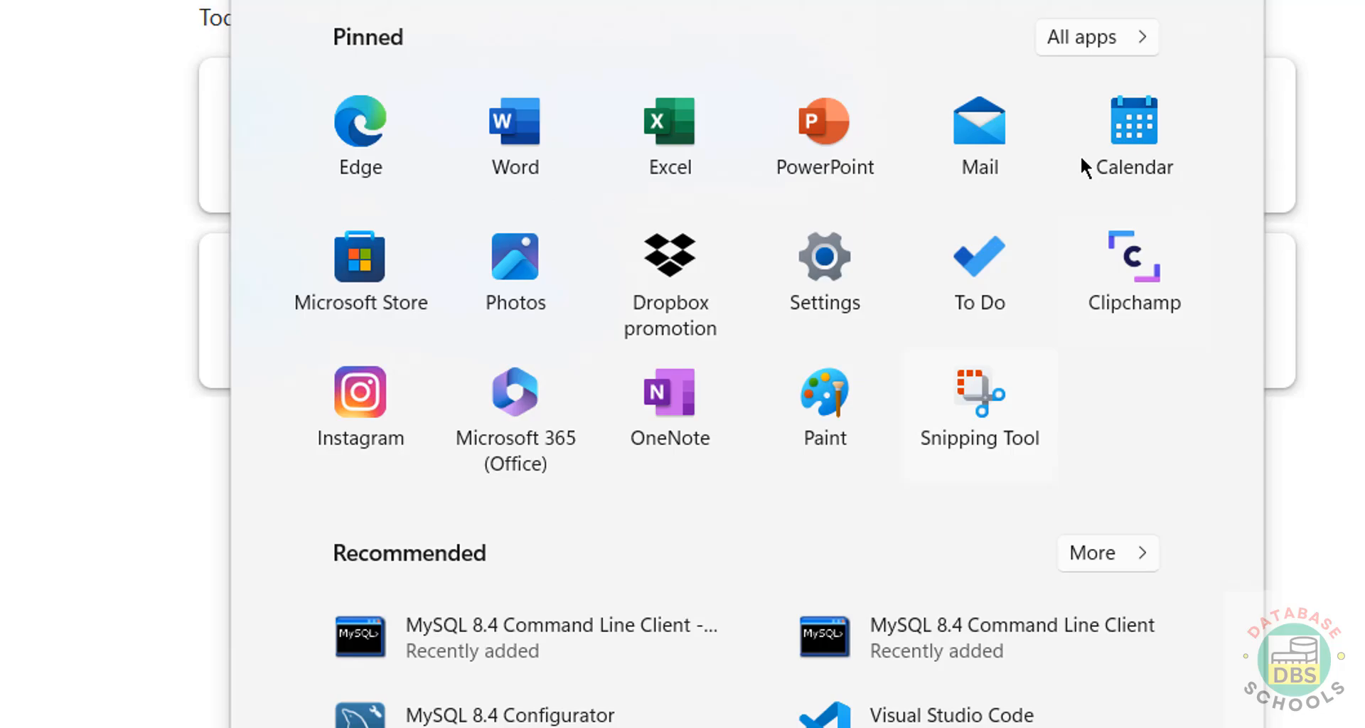
left_click(1103, 45)
scroll(910, 456, "down", 10)
scroll(911, 471, "down", 15)
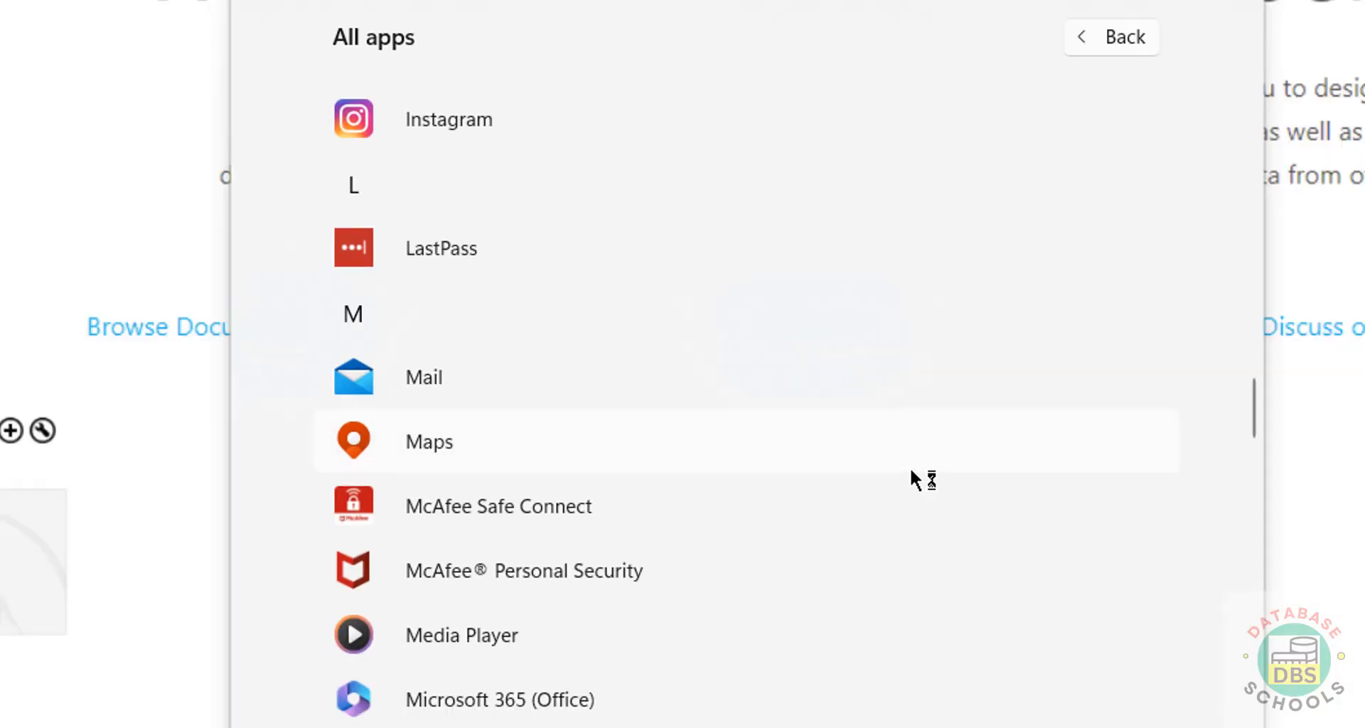
scroll(1138, 473, "up", 4)
left_click(1147, 472)
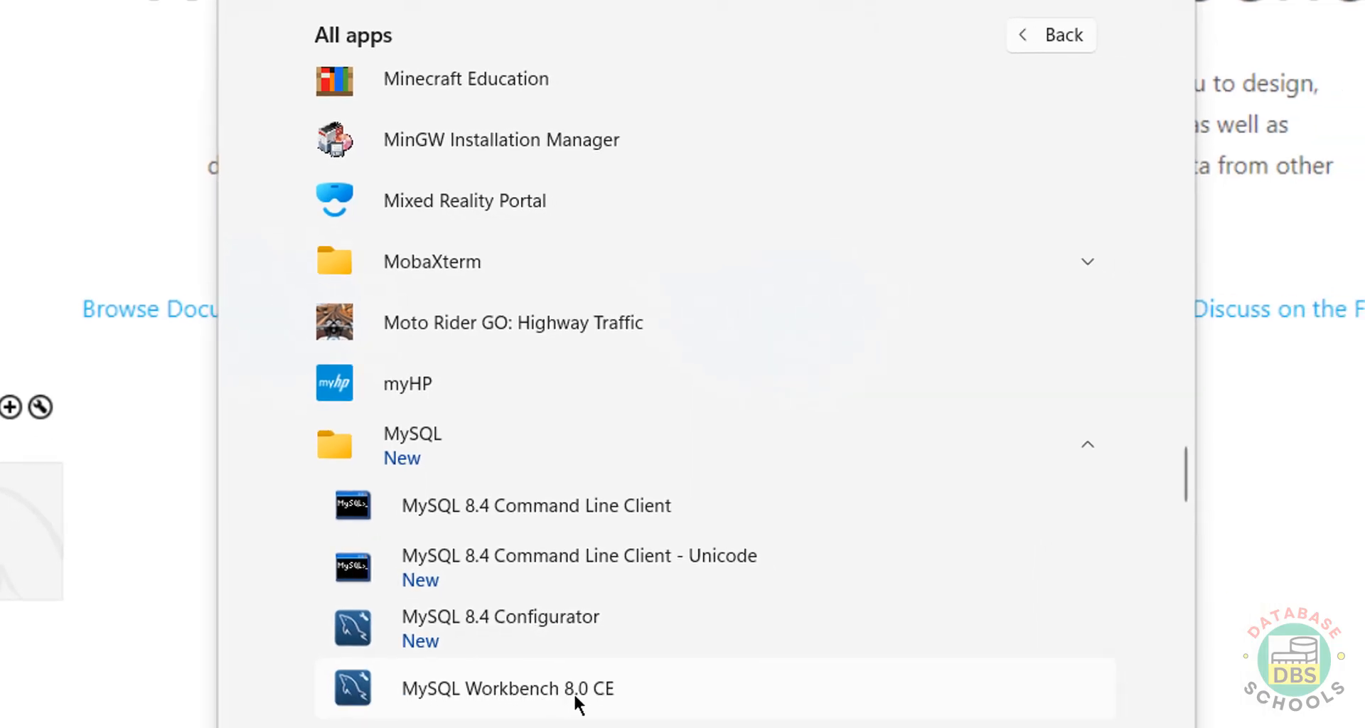
left_click(575, 688)
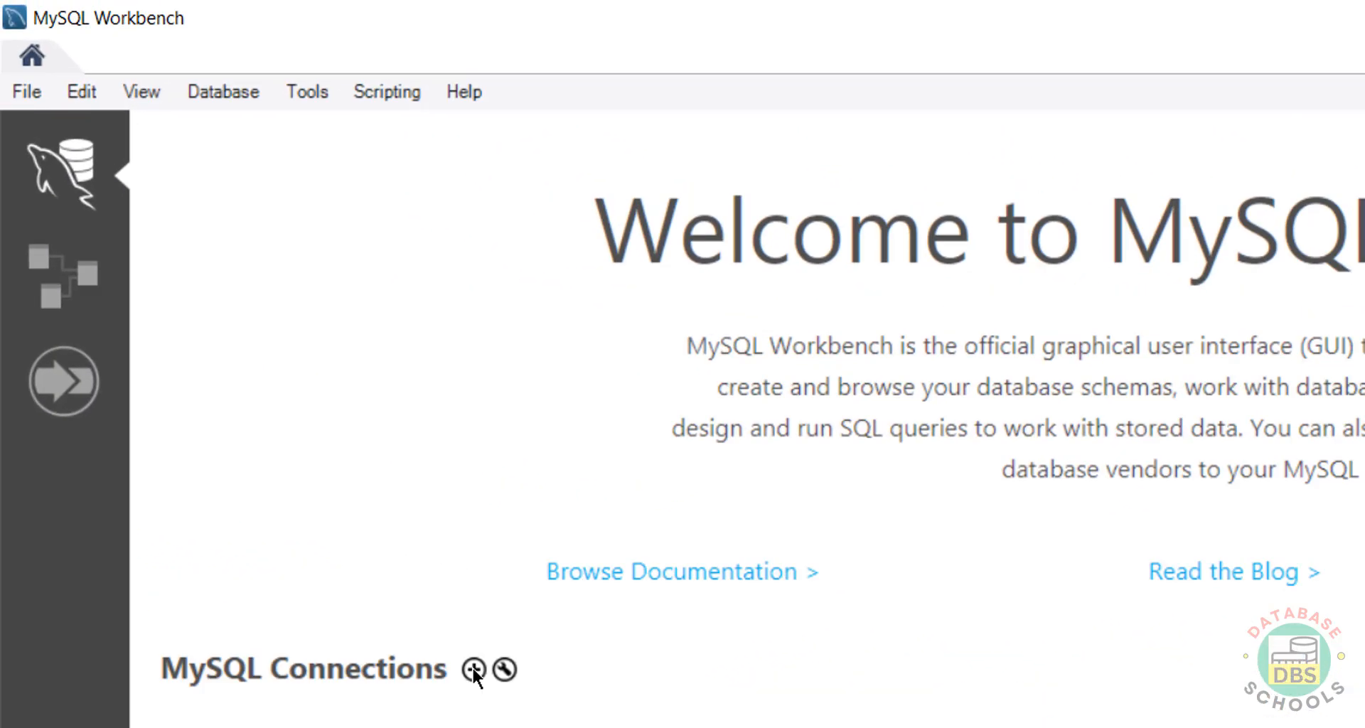
- Create connection mysql843lts for root at 127.0.0.1:3306 and store the root password in the vault
left_click(473, 669)
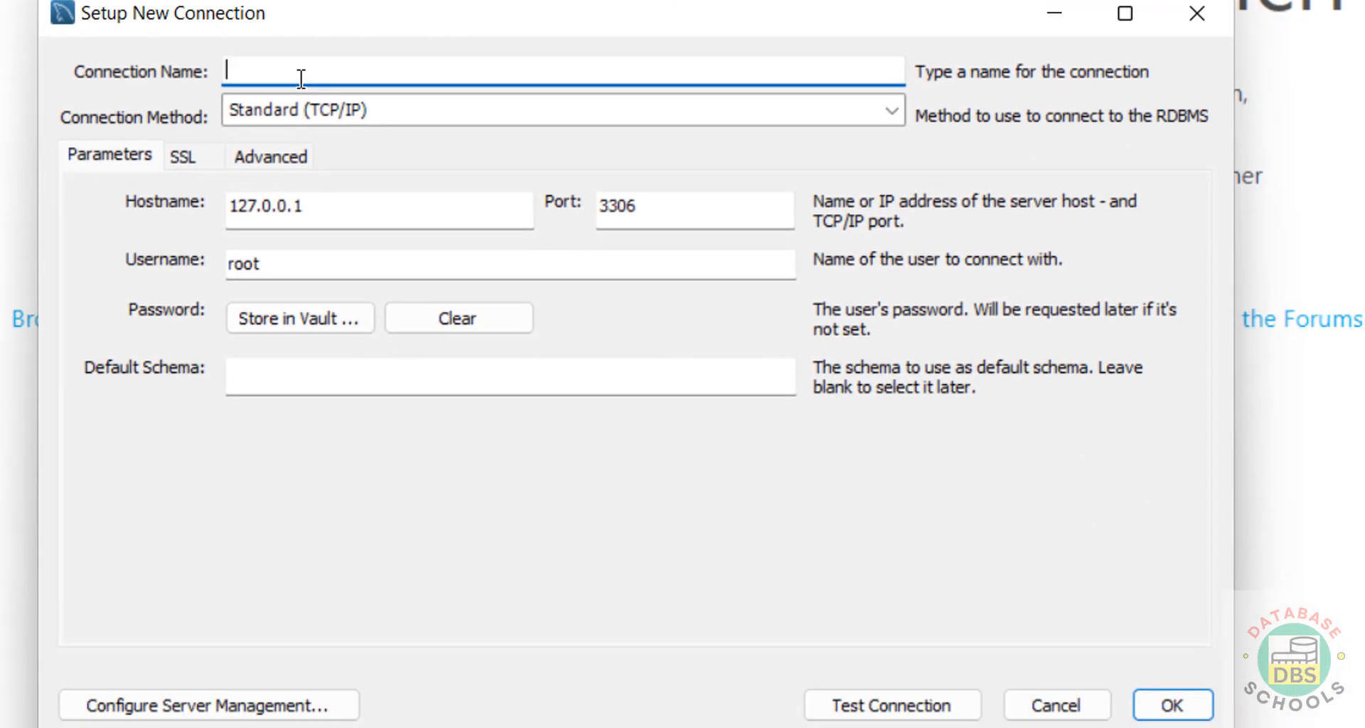
type("mysql843lts")
left_click(345, 206)
left_click_drag(345, 205, 194, 205)
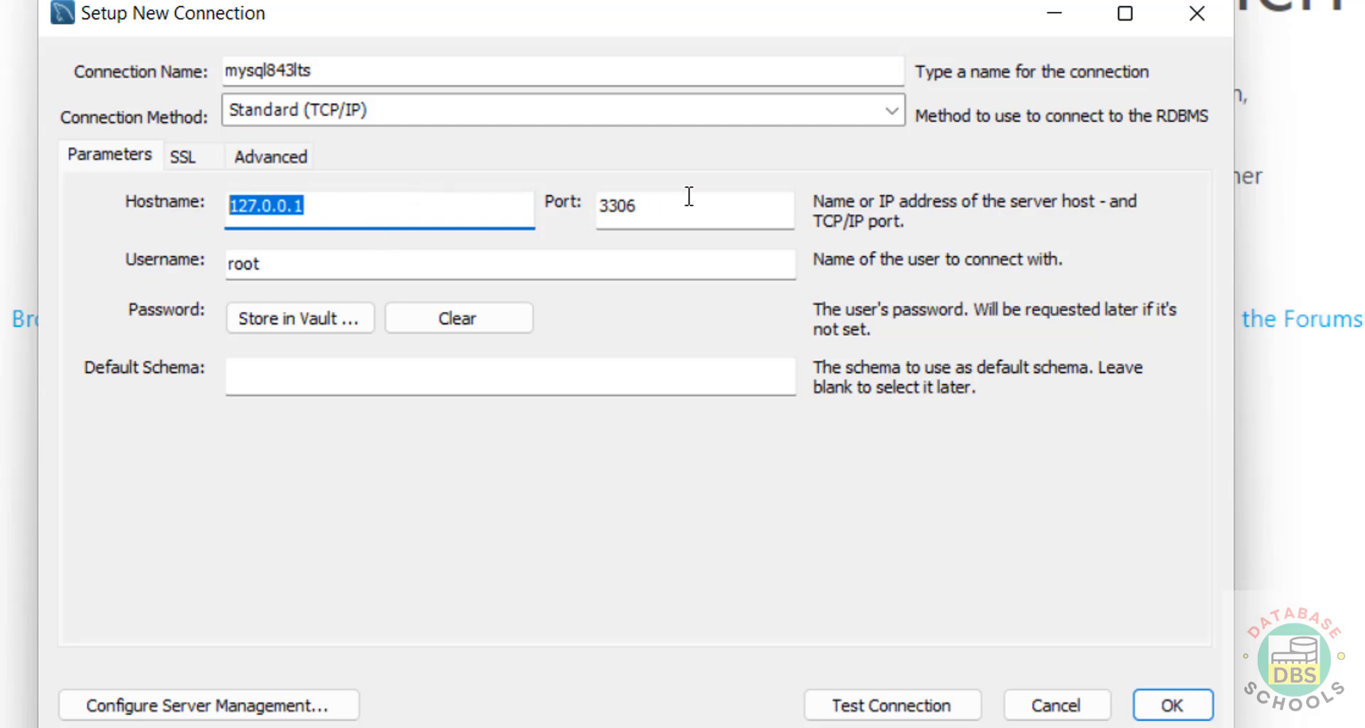
left_click_drag(689, 199, 573, 200)
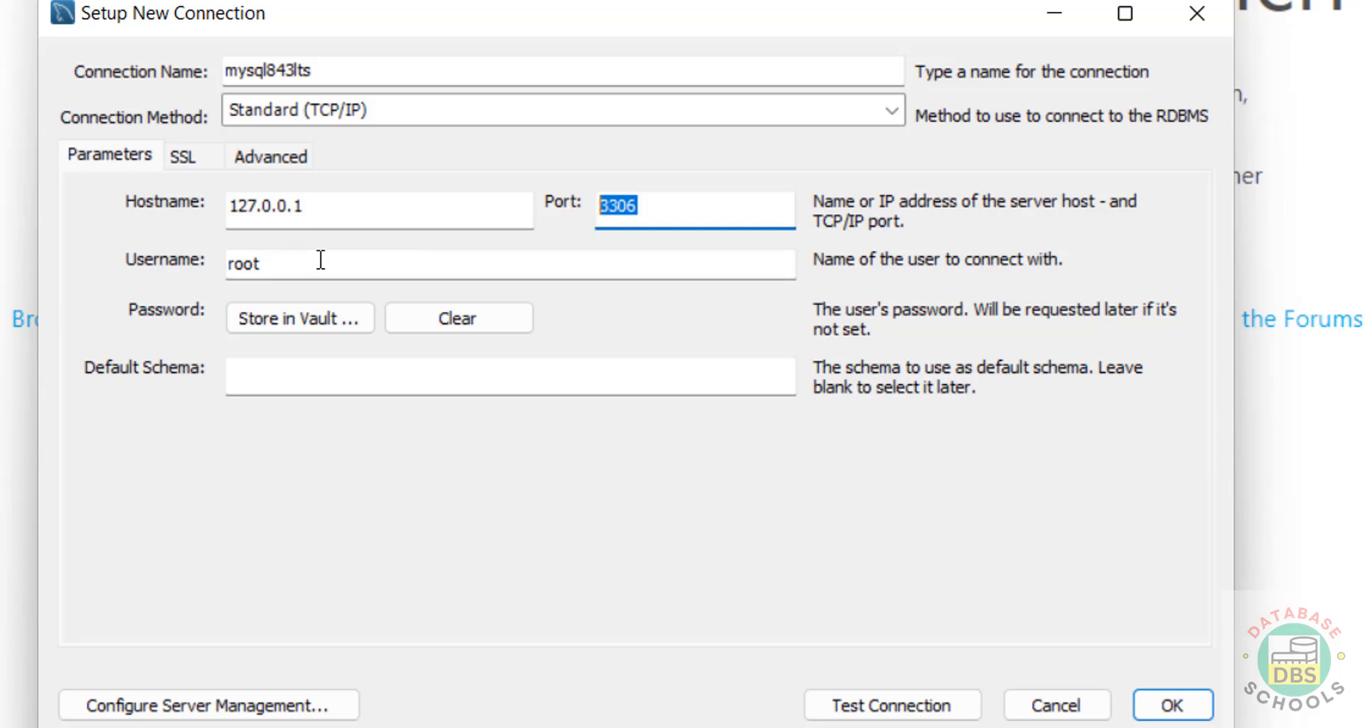
left_click_drag(320, 262, 161, 259)
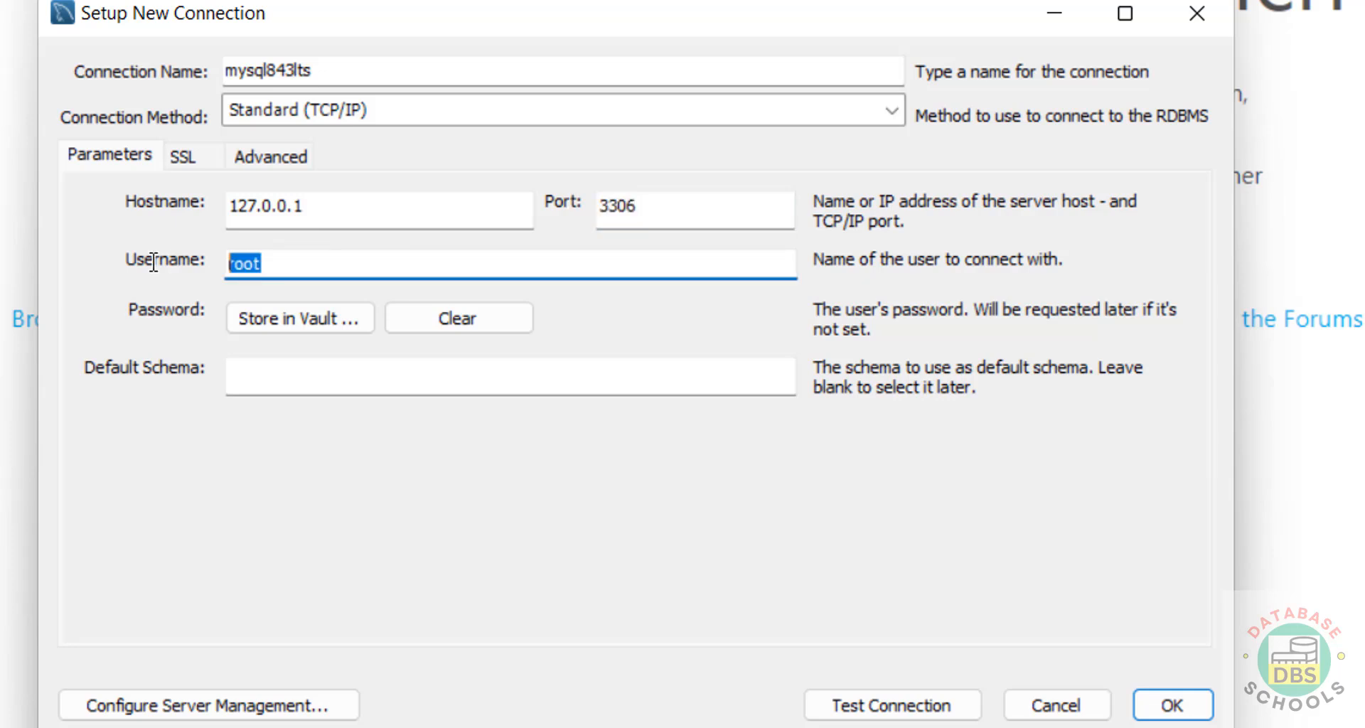
left_click(256, 321)
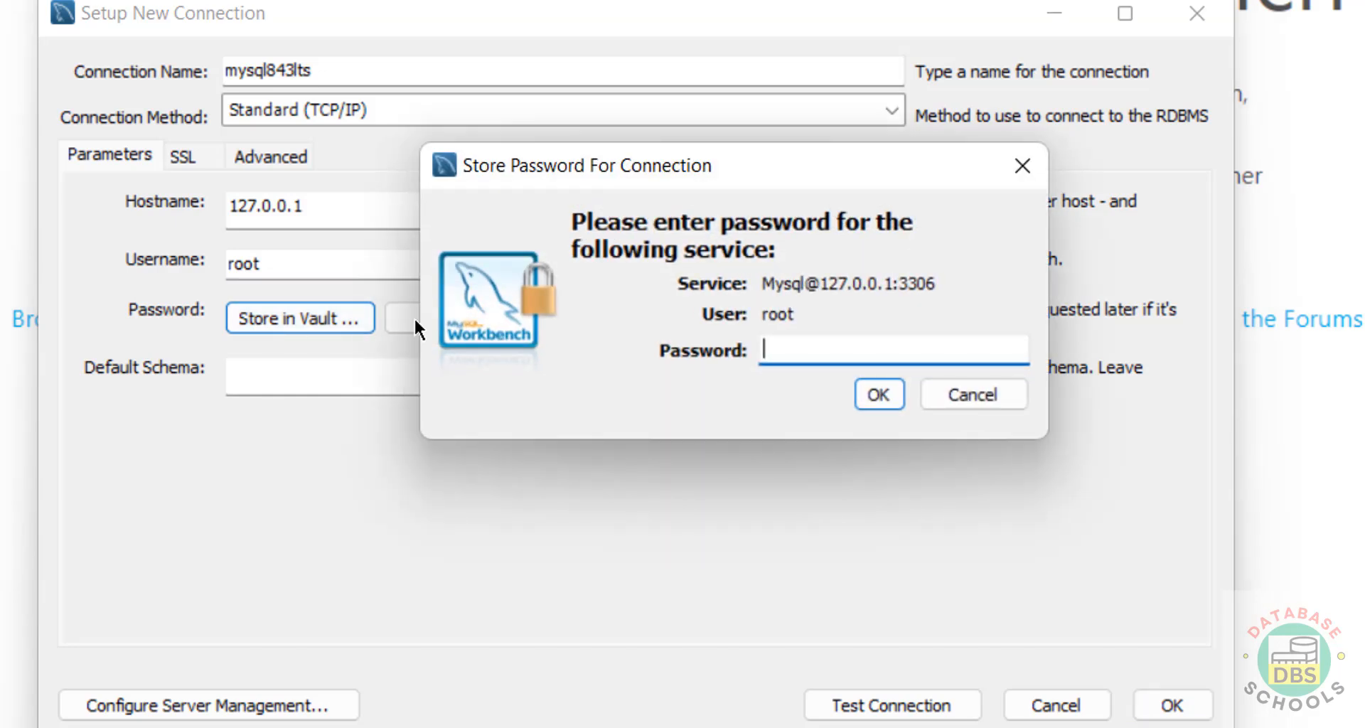
type("**********")
left_click(880, 395)
- Test the mysql843lts connection successfully, save it, and open it
left_click(870, 706)
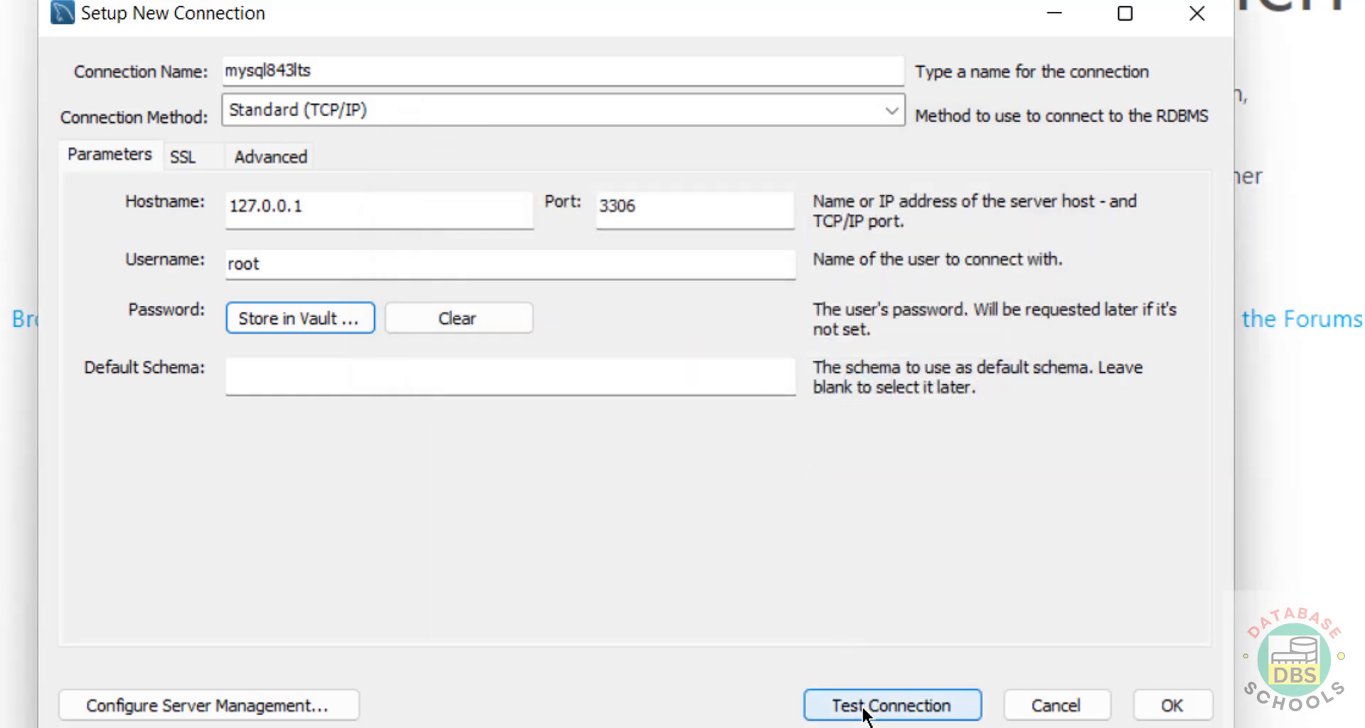
left_click(668, 535)
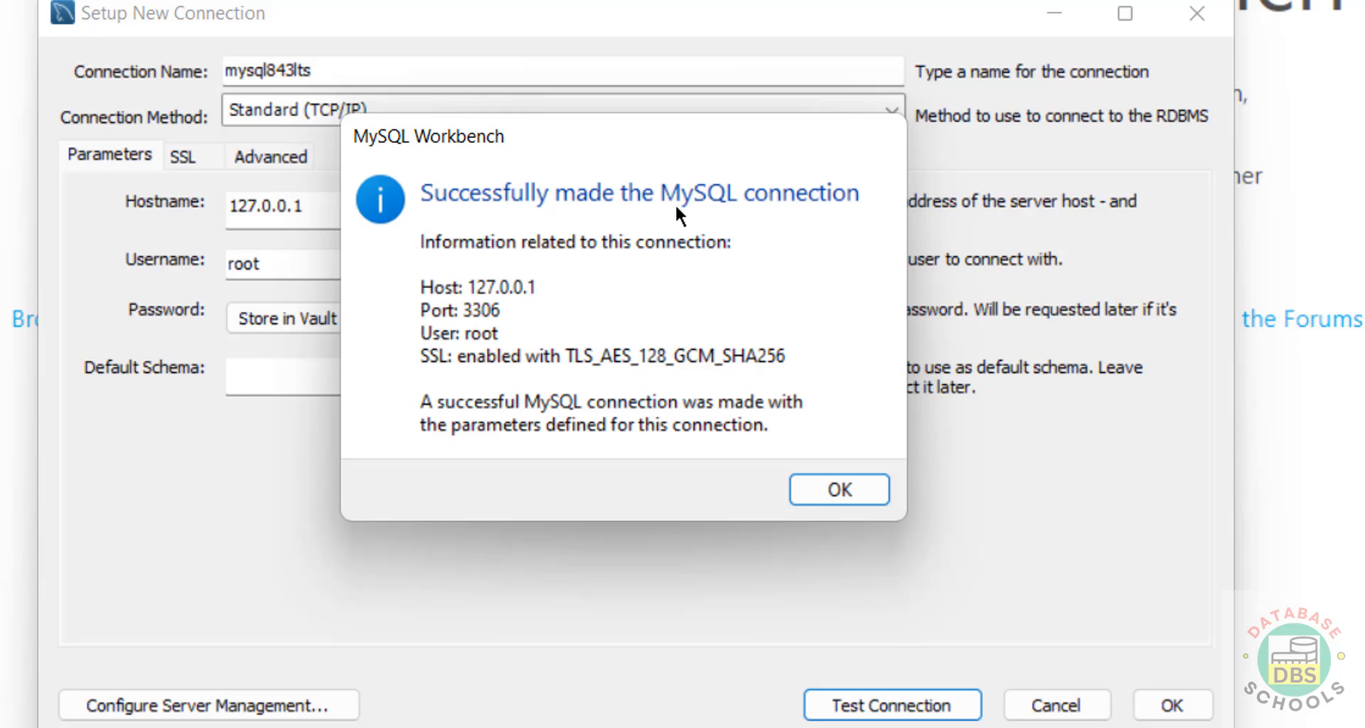
left_click(829, 490)
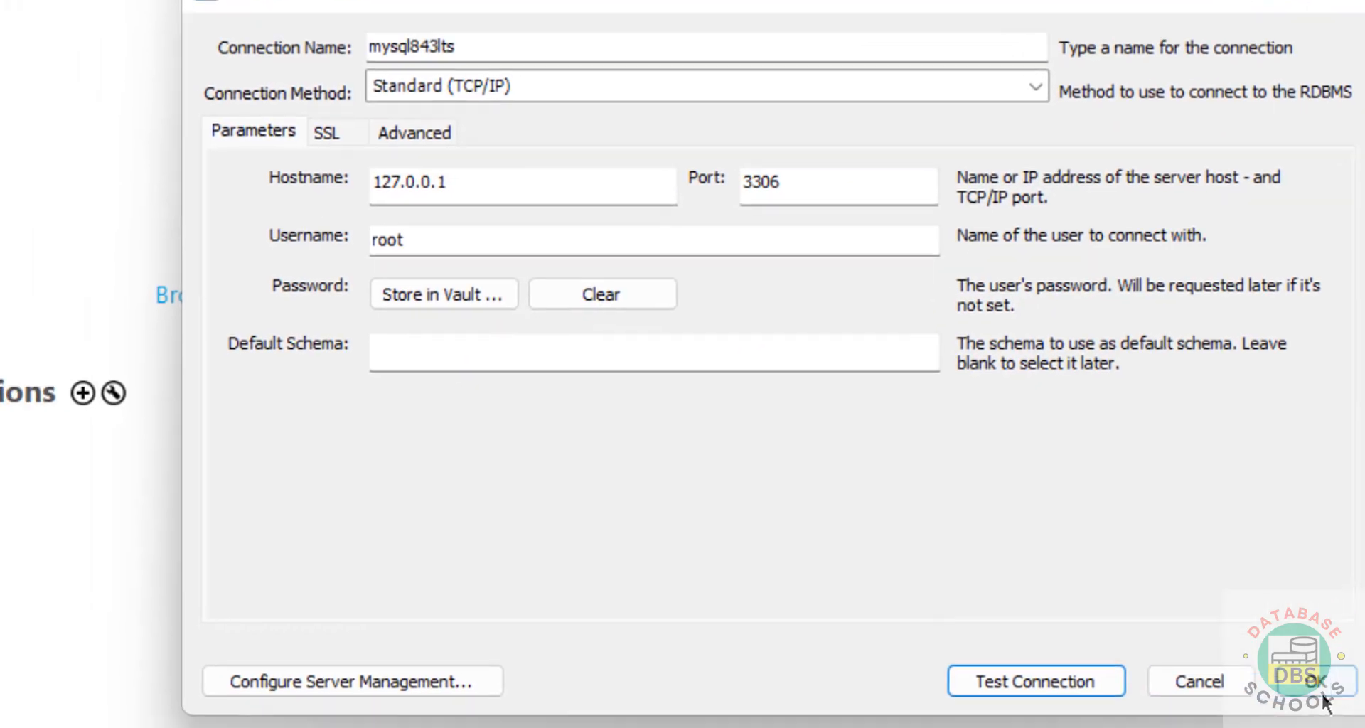
left_click(1172, 705)
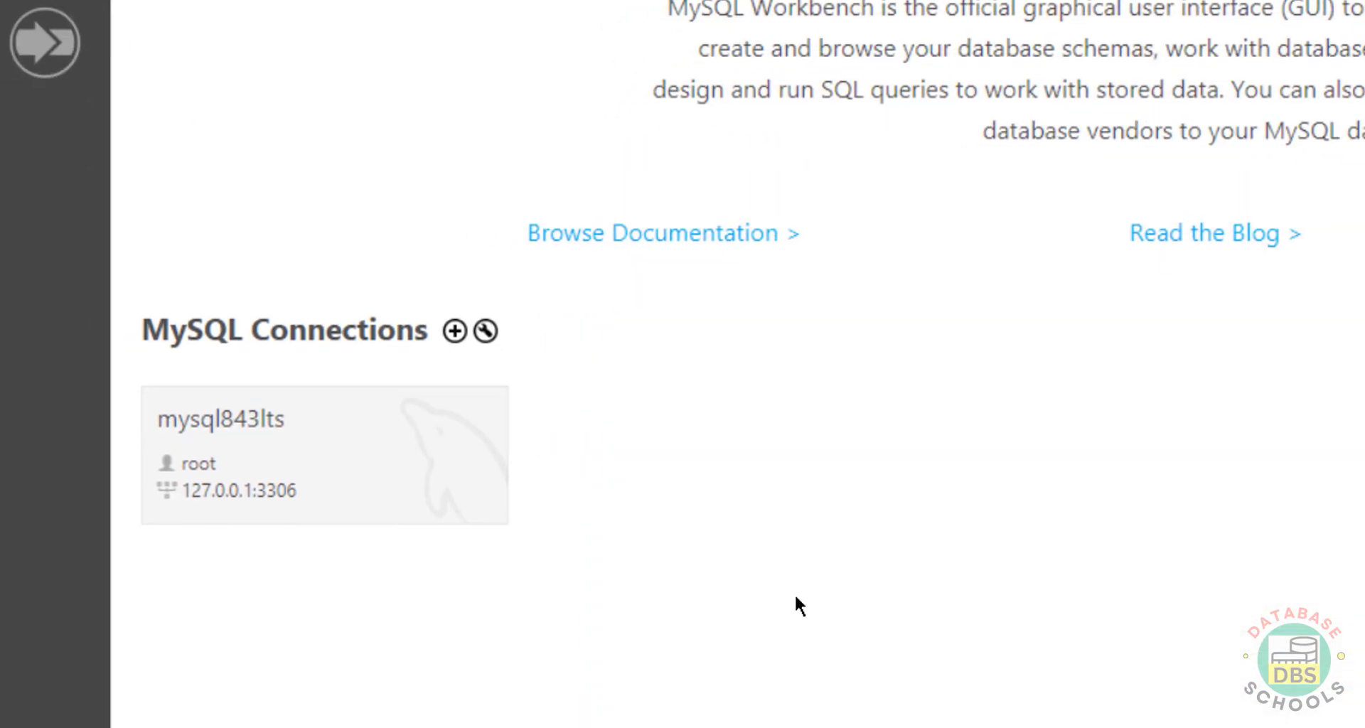
left_click(350, 483)
- Create the testdb schema, apply its CREATE SCHEMA script, and close the schema tab
key("Return")
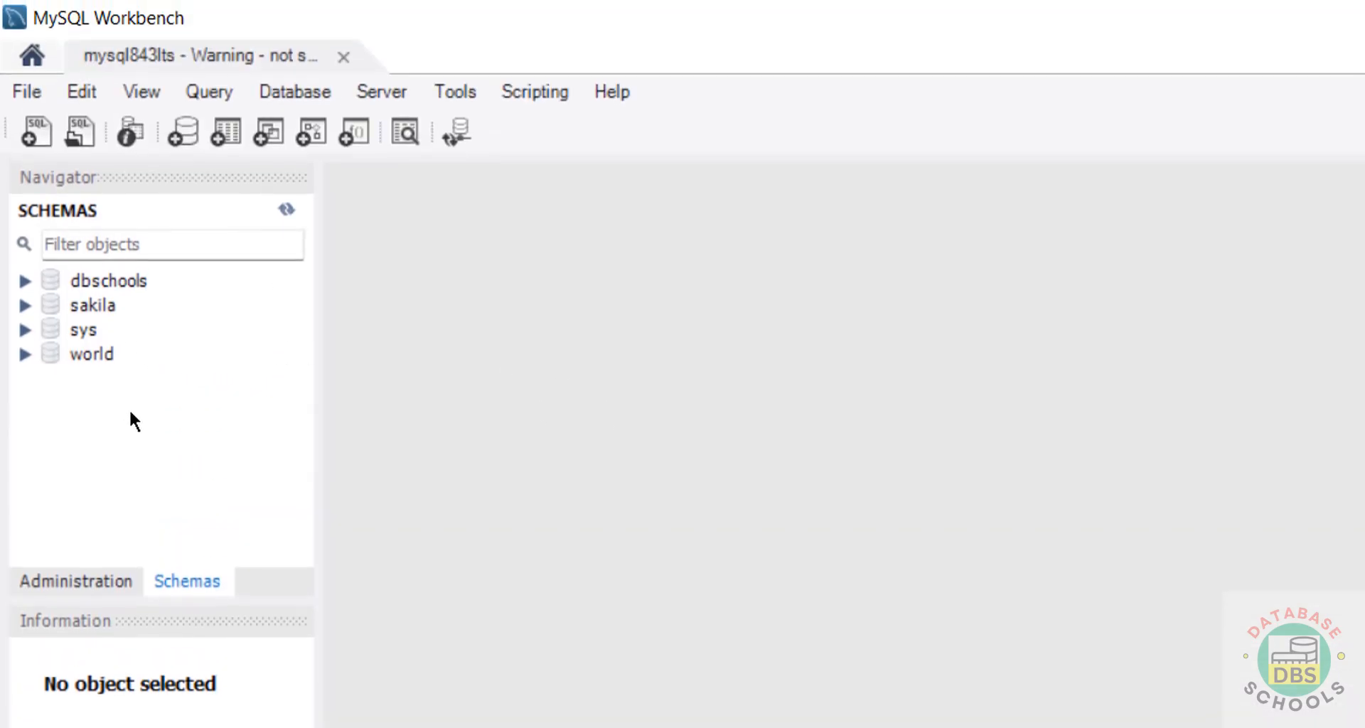
right_click(86, 430)
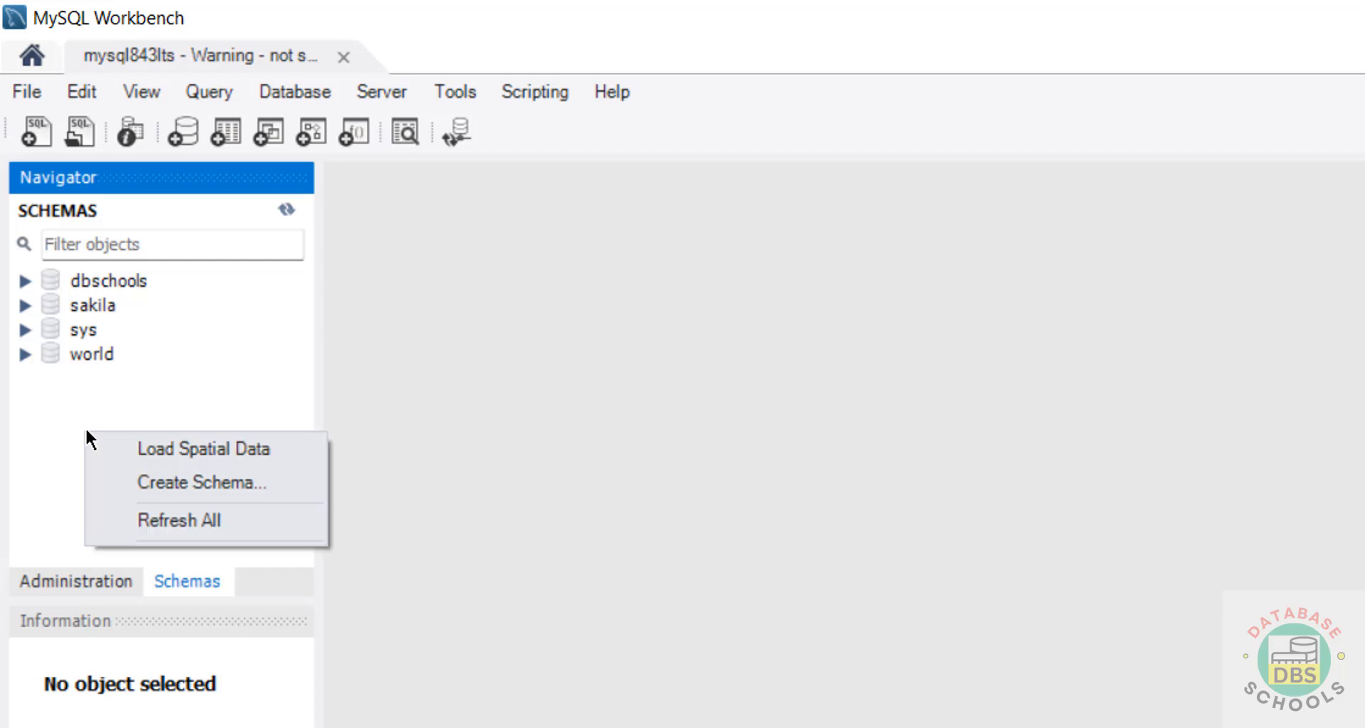
left_click(114, 480)
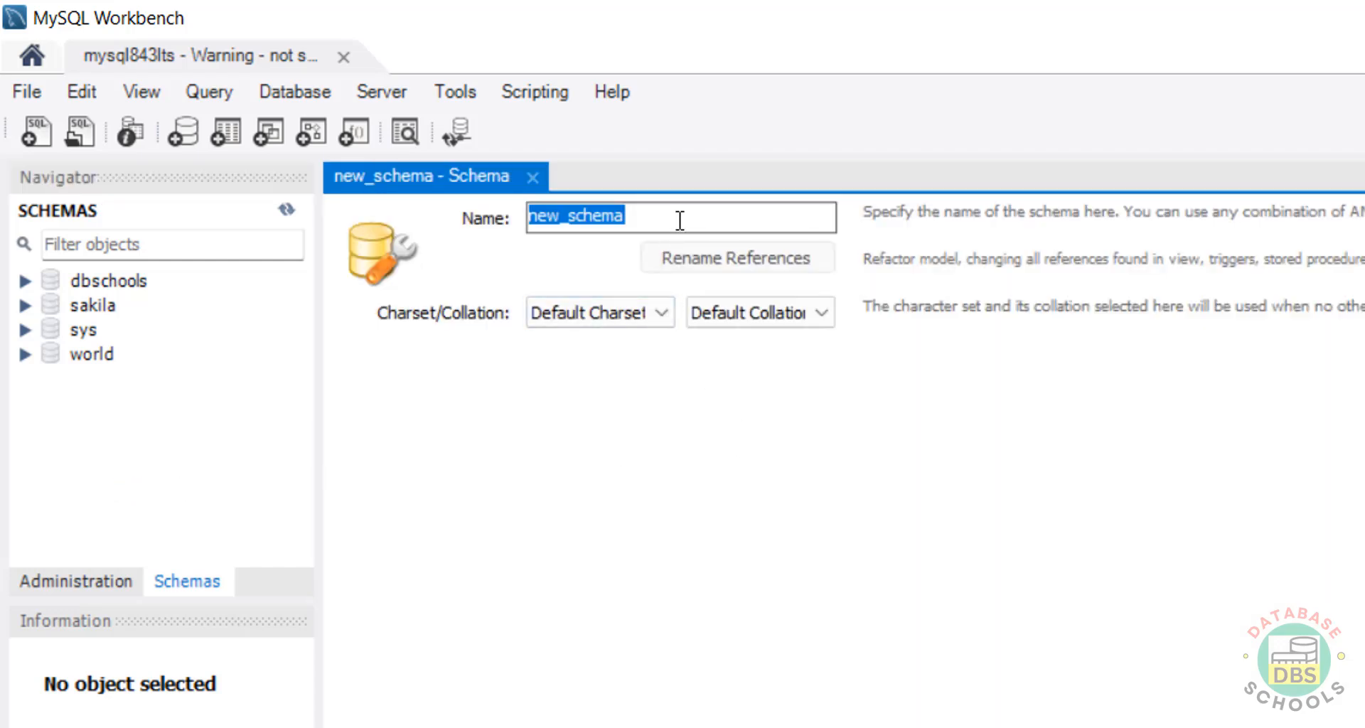
type("testdb")
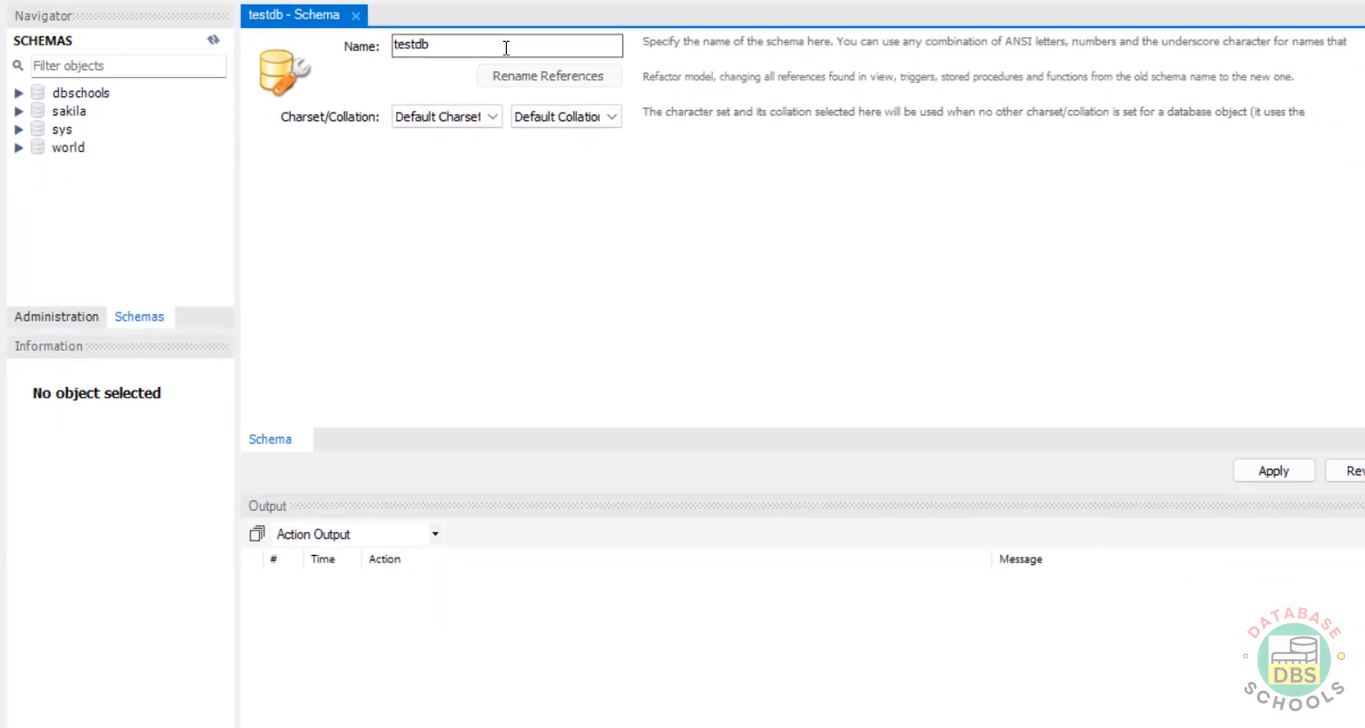
left_click(1273, 471)
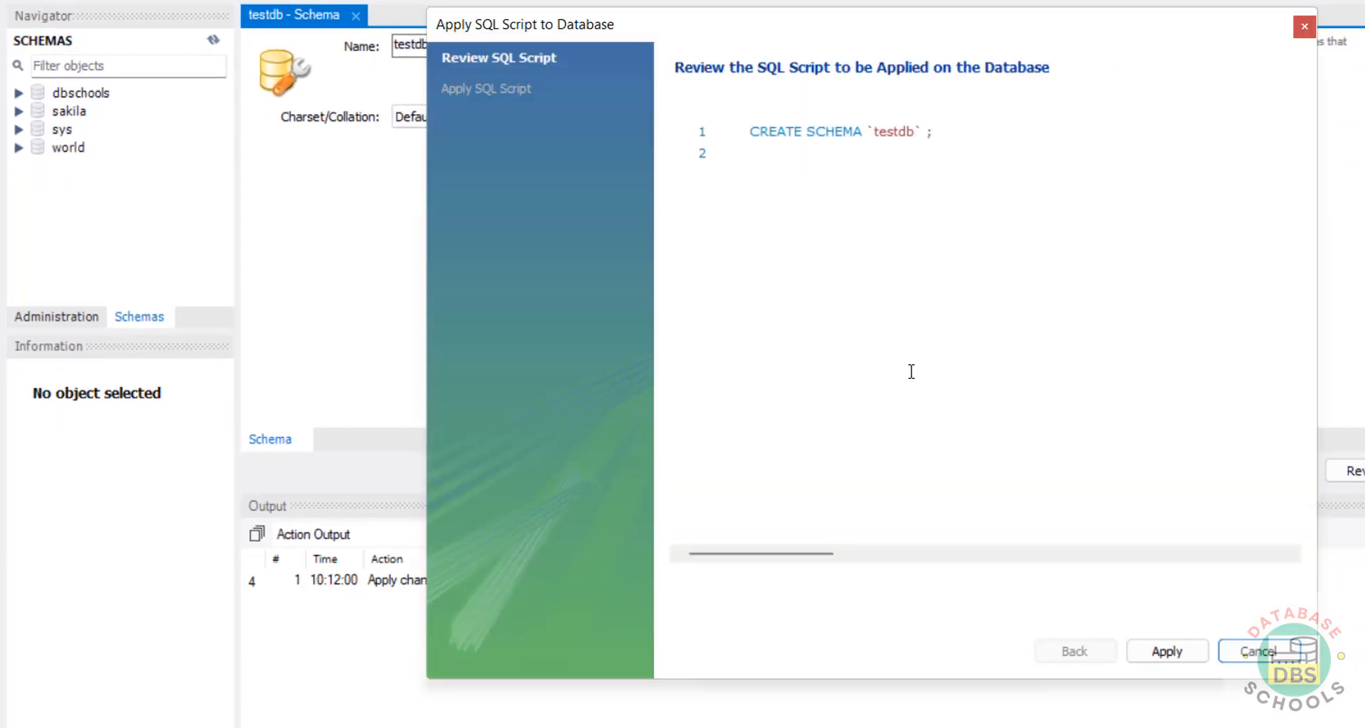
left_click(1160, 648)
left_click(1156, 651)
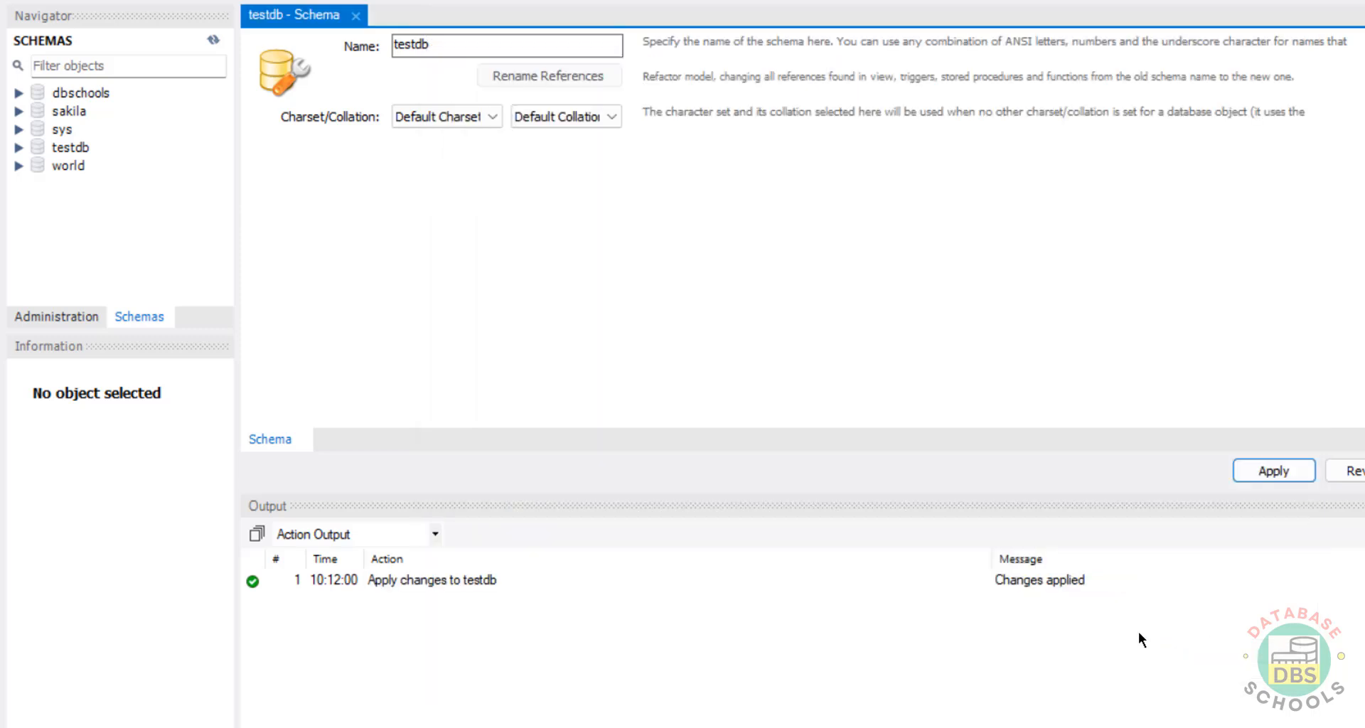
left_click(355, 15)
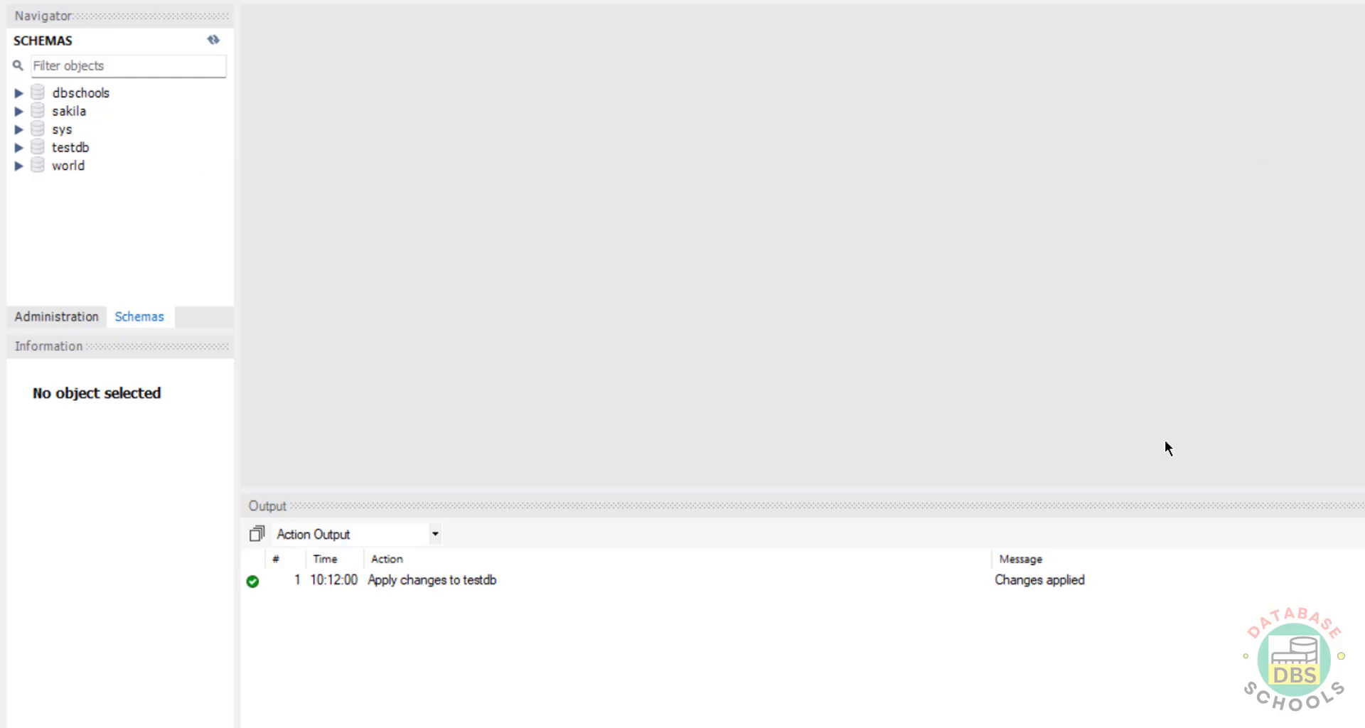
- Run show databases; in the command line console to confirm testdb exists
mouse_move(1154, 727)
left_click(1246, 653)
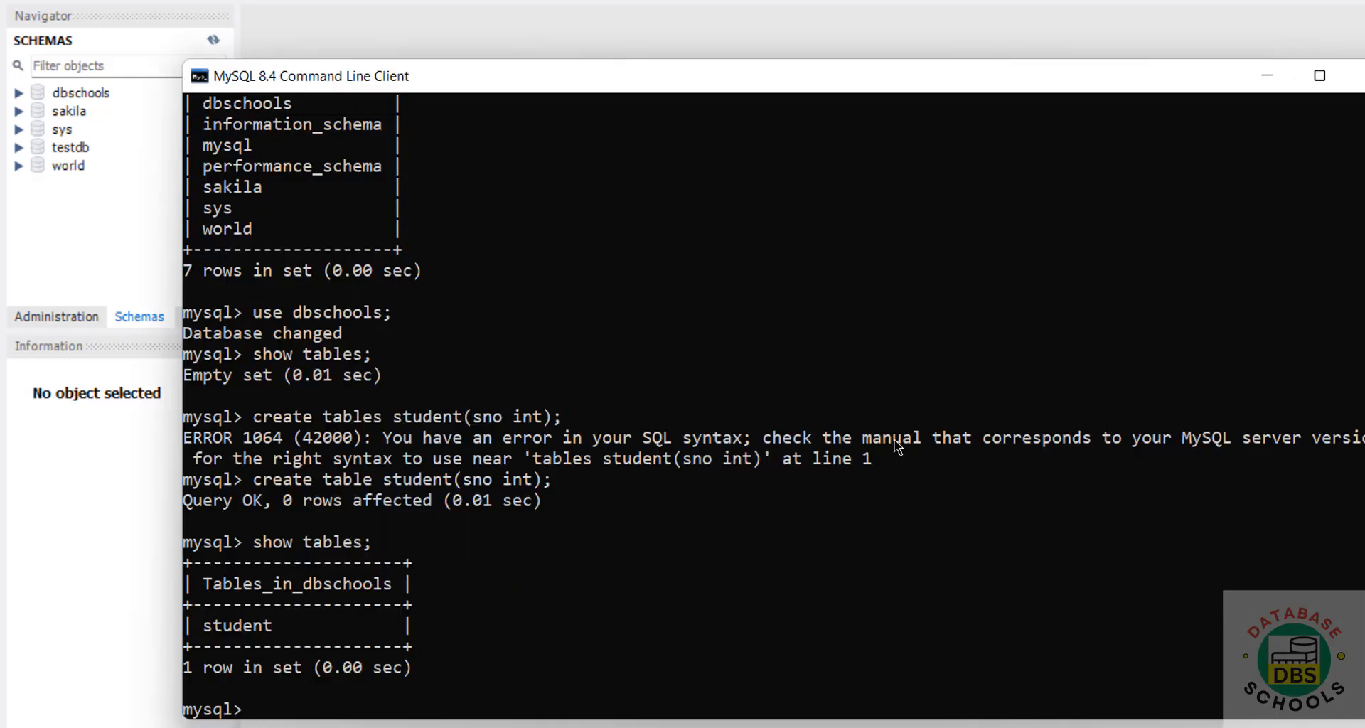
type("show databases;")
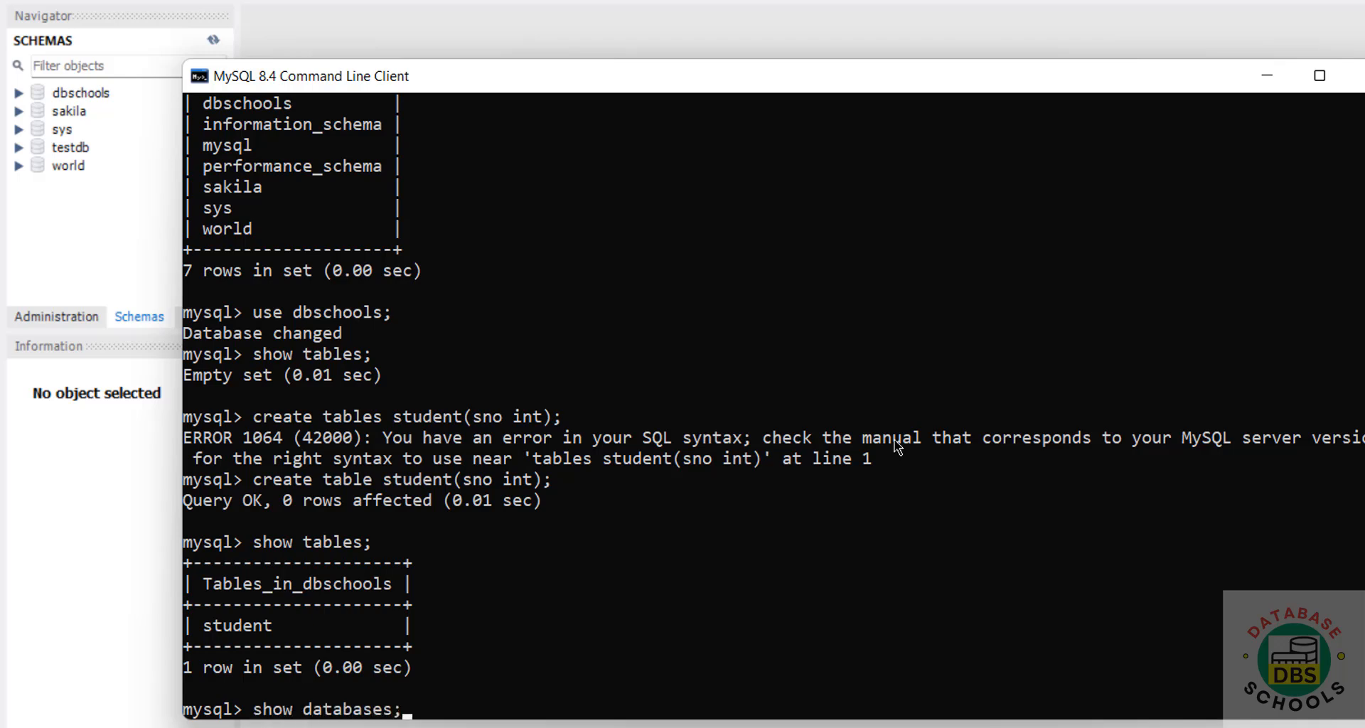
key("Return")
- Browse the Administration pages, then open Data Export and tick dbschools for export
left_click(138, 314)
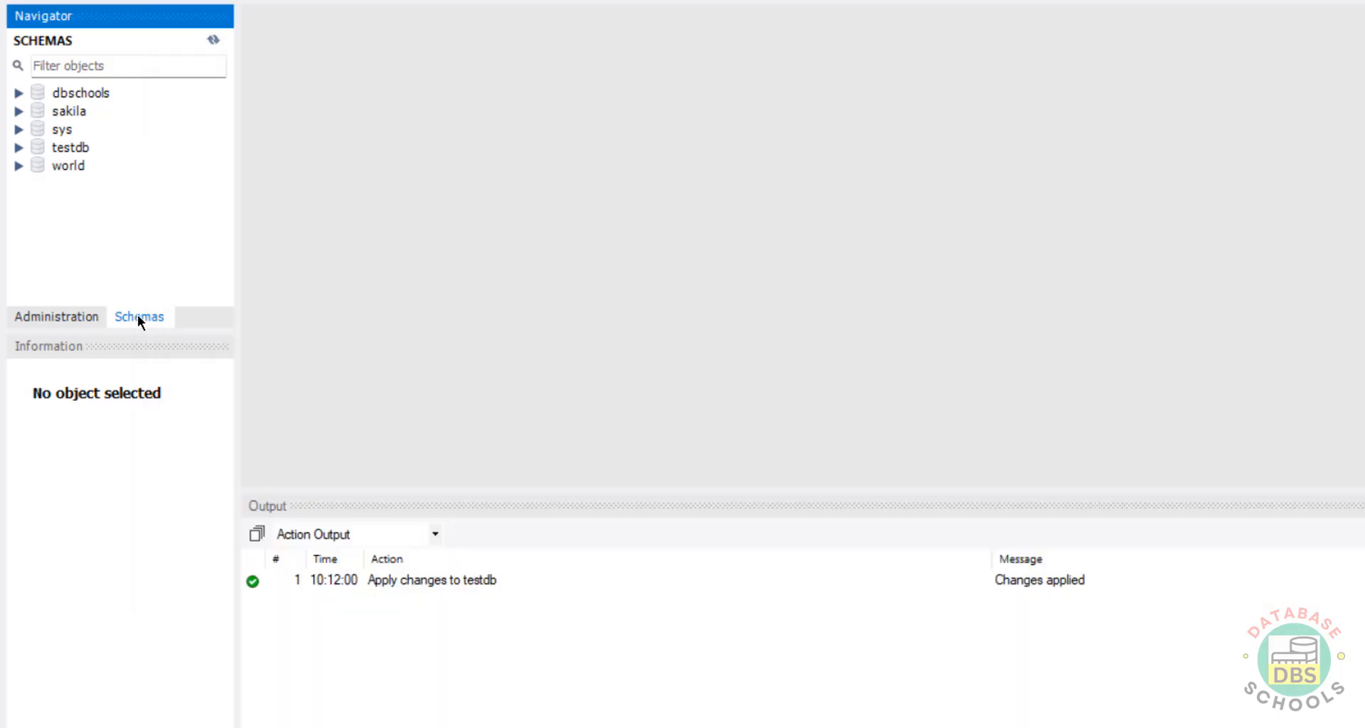
left_click(59, 317)
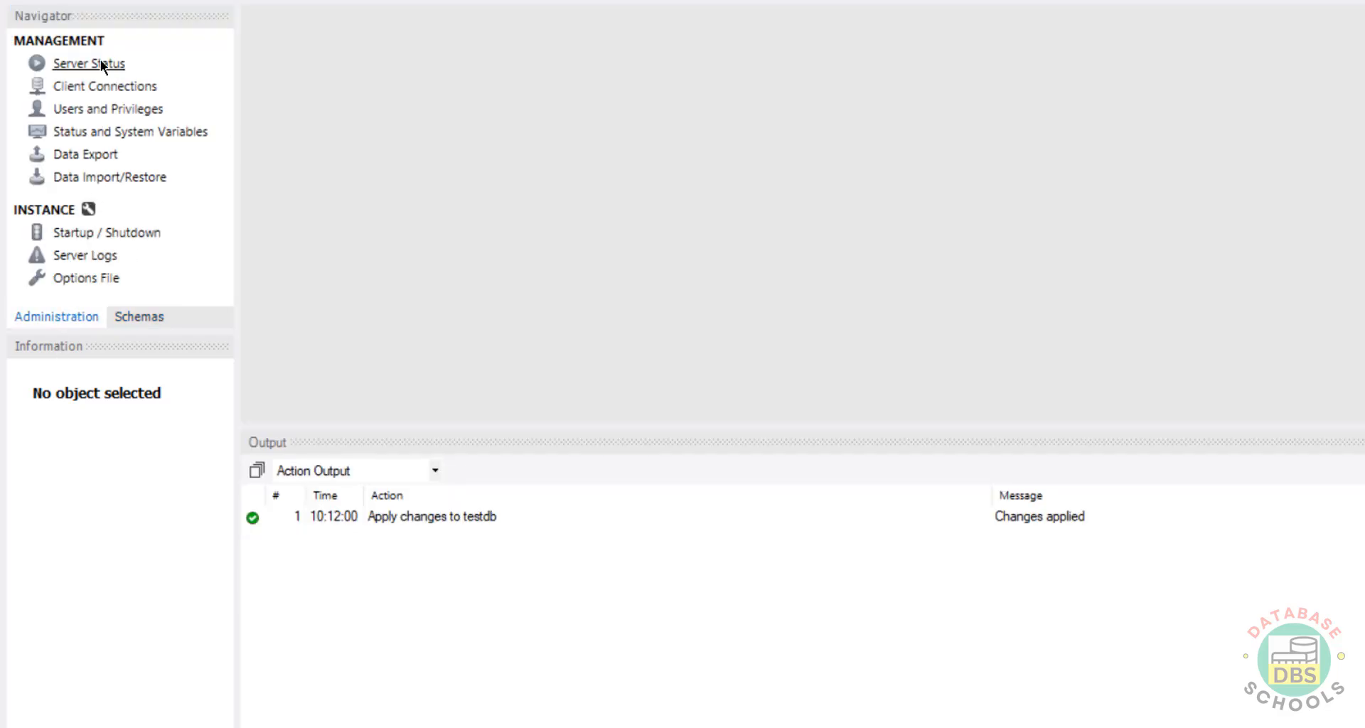
left_click(96, 65)
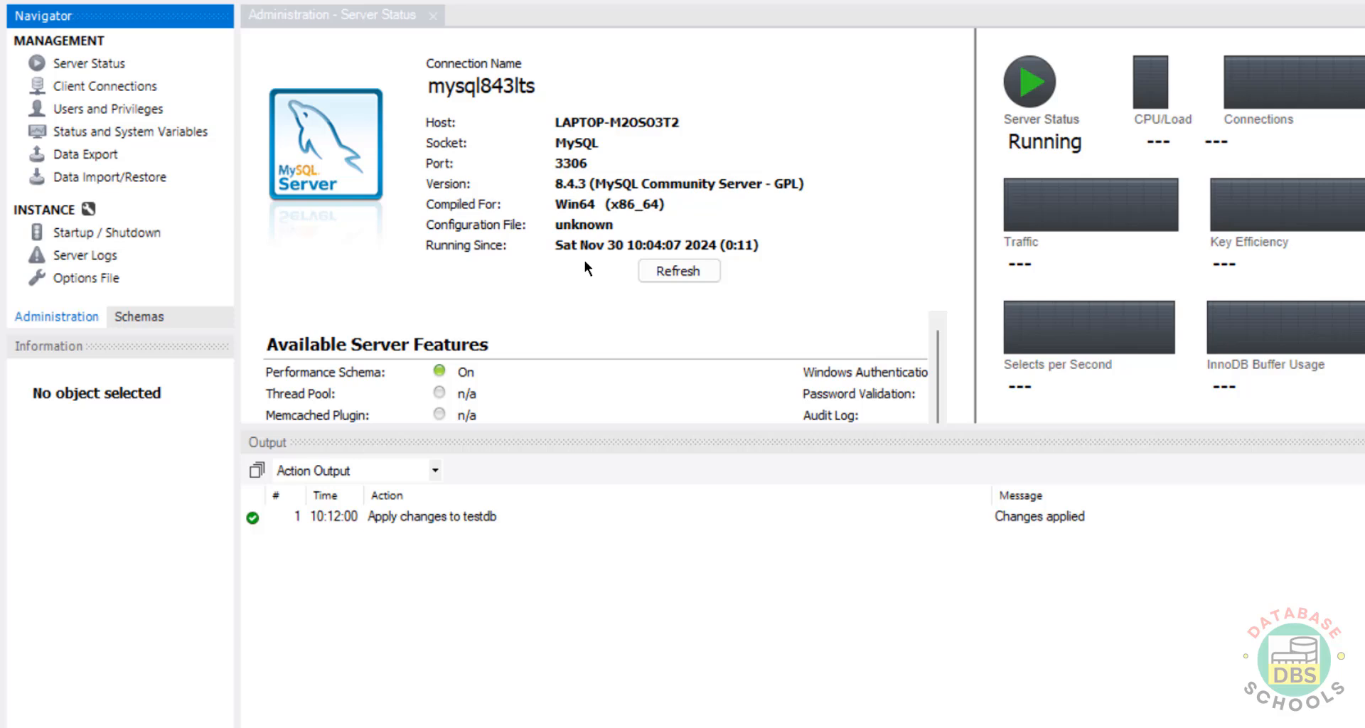
left_click(98, 89)
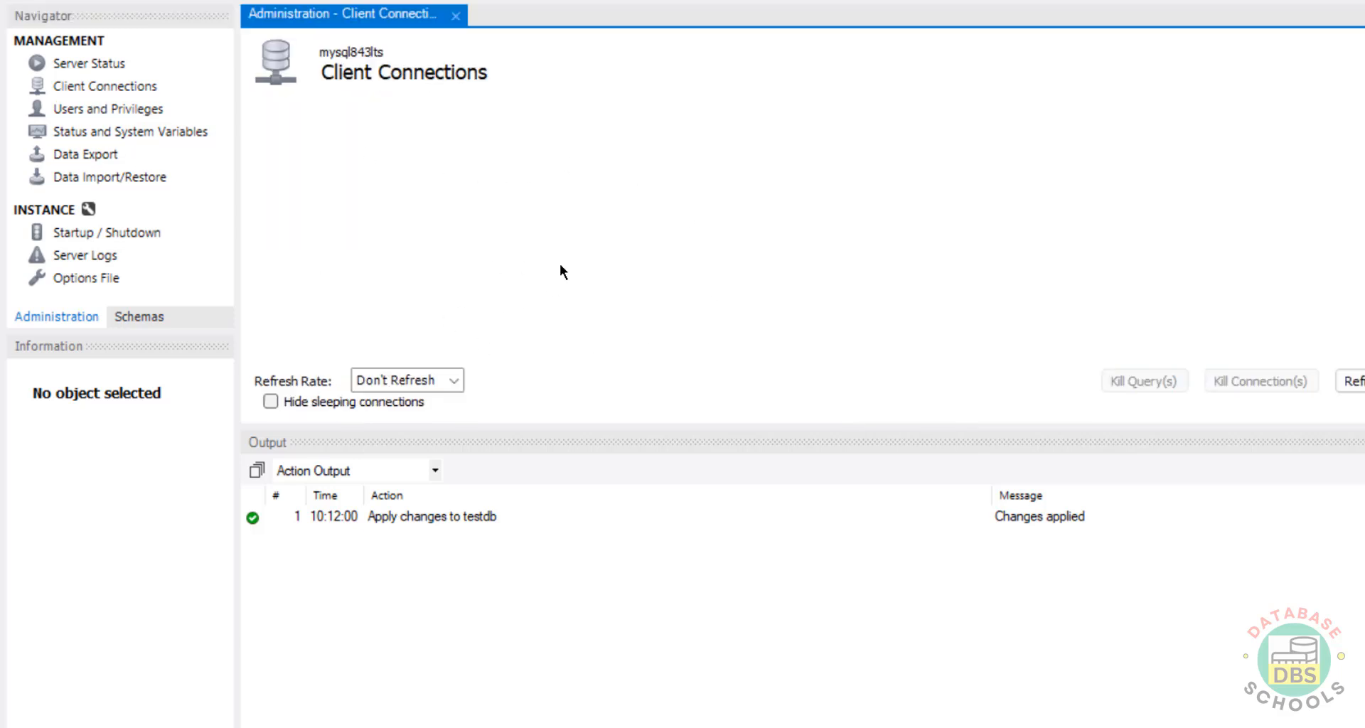
left_click(97, 108)
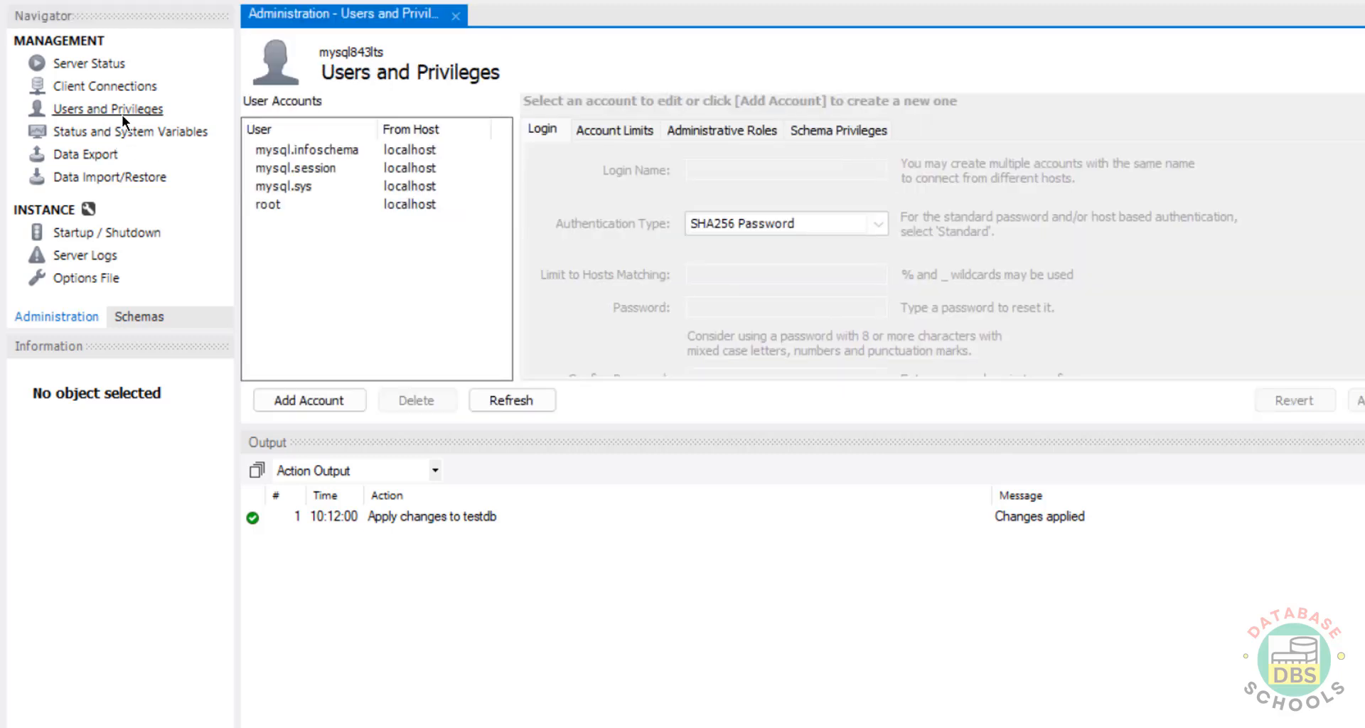
left_click(100, 132)
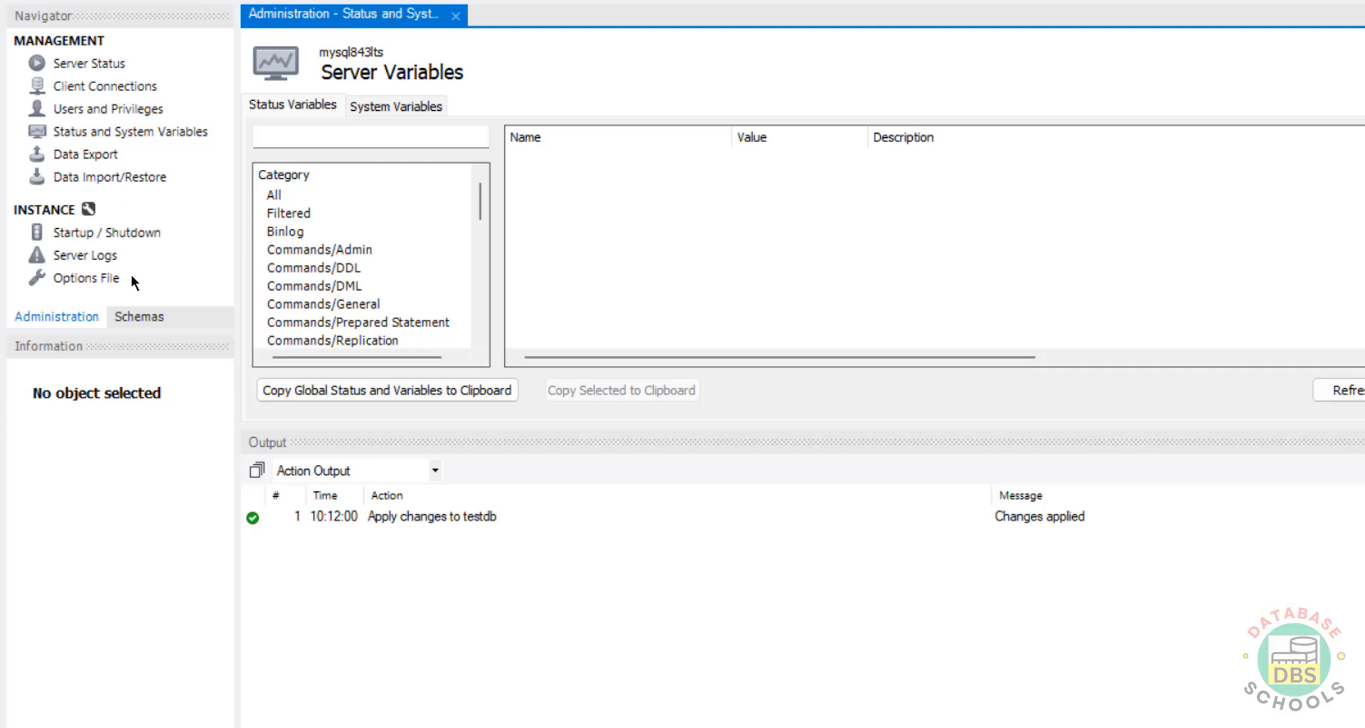
left_click(91, 151)
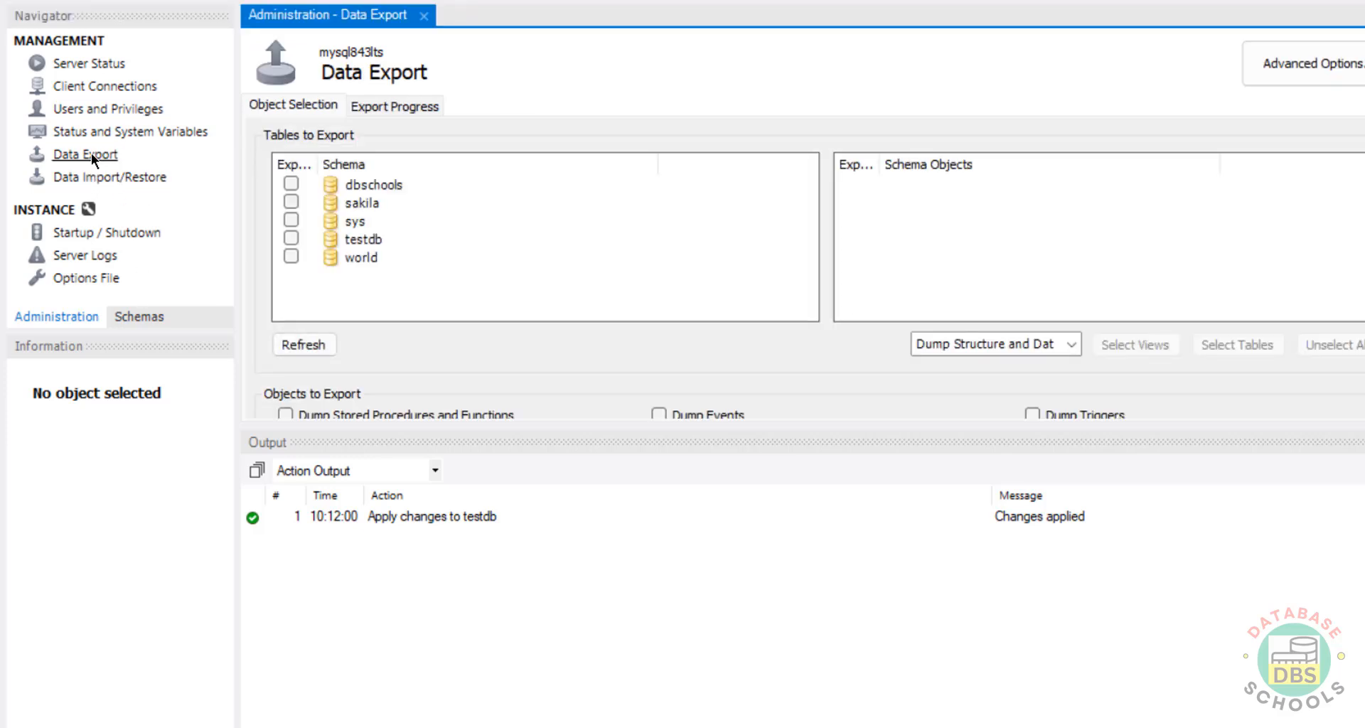
left_click(291, 184)
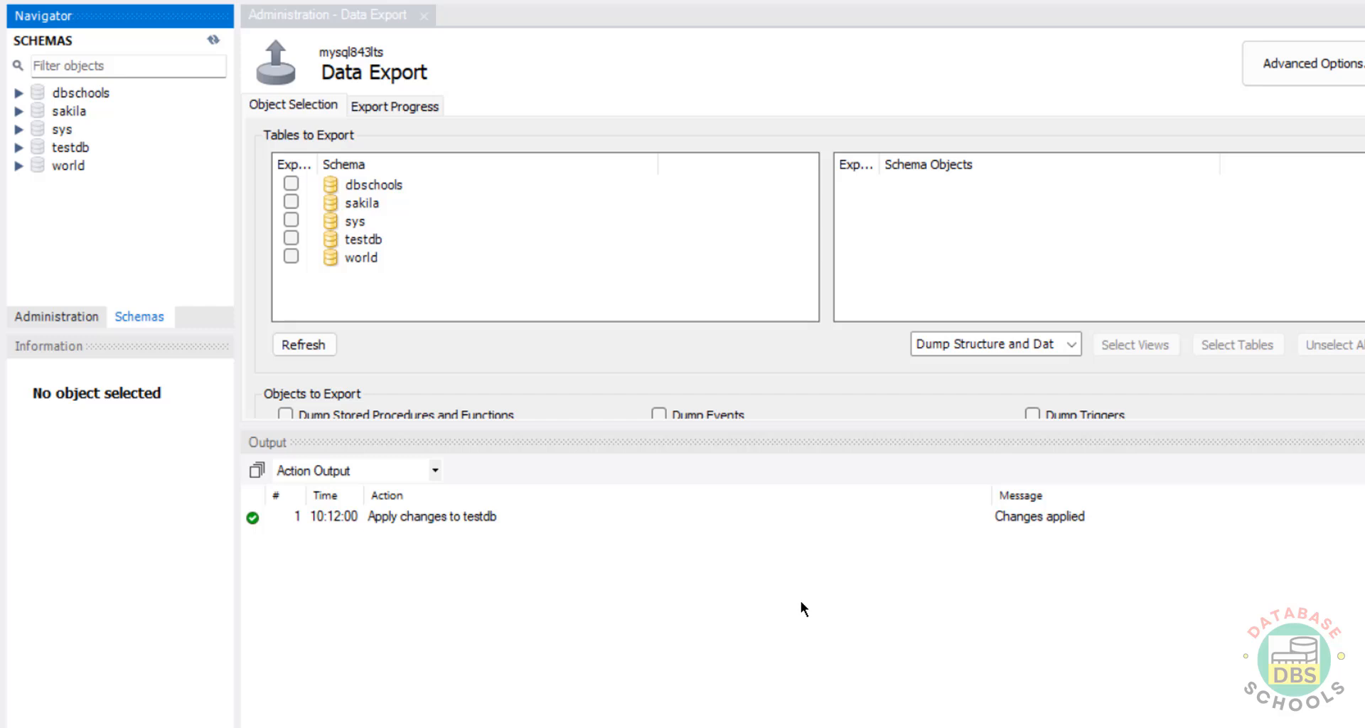
- Launch the Services console via services.msc and select the MySQL84 service
key("super+r")
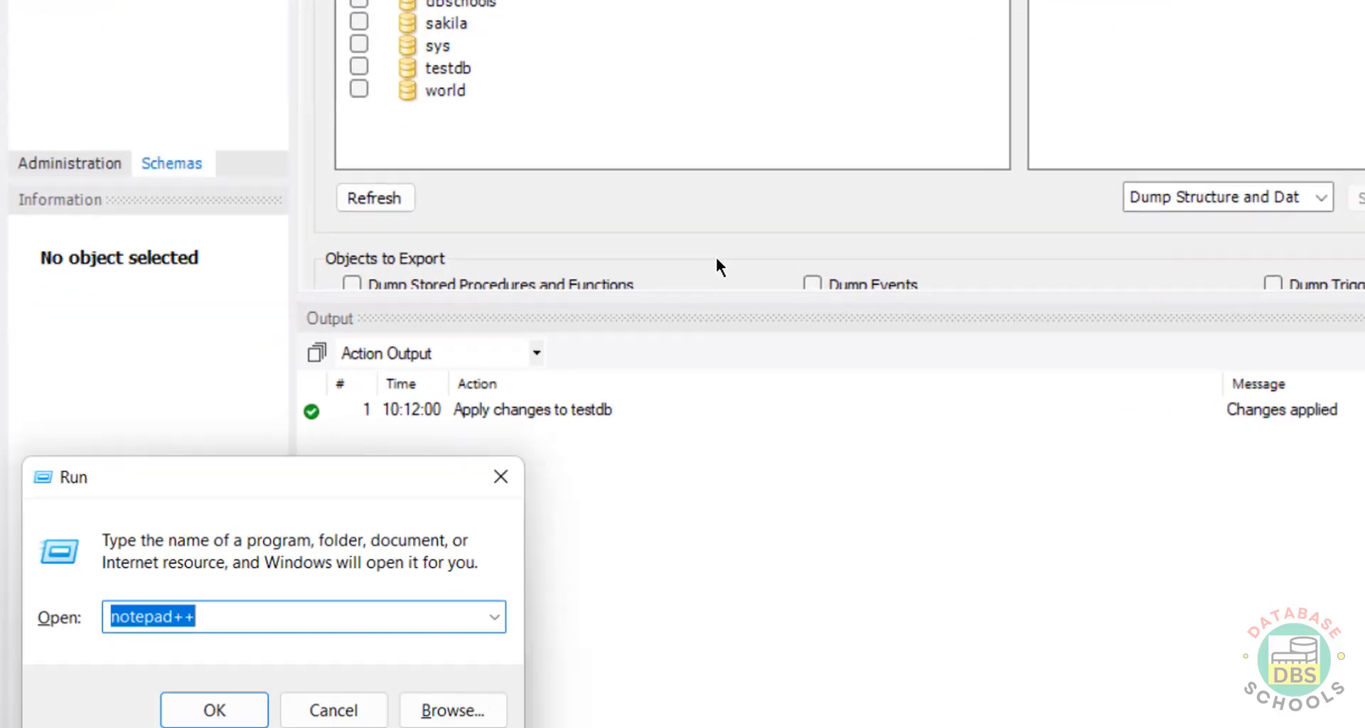
type("service")
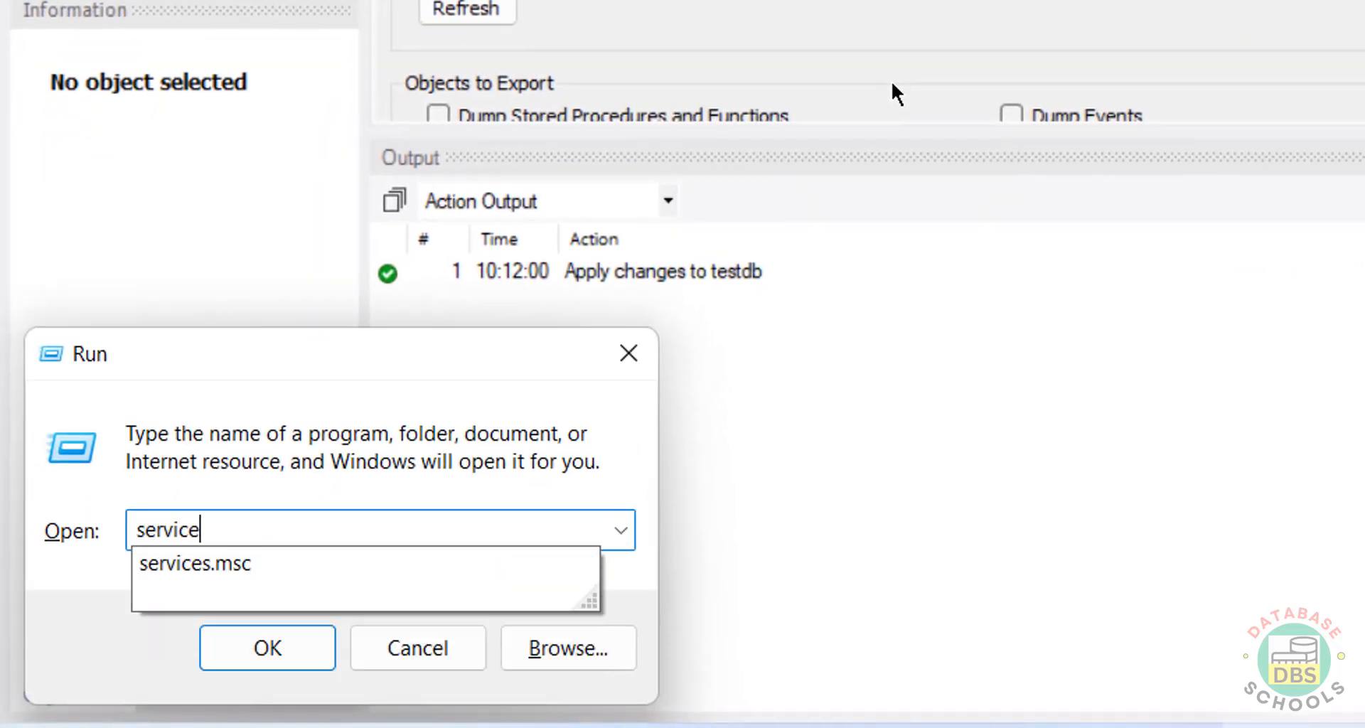
type("s.msc")
key("Return")
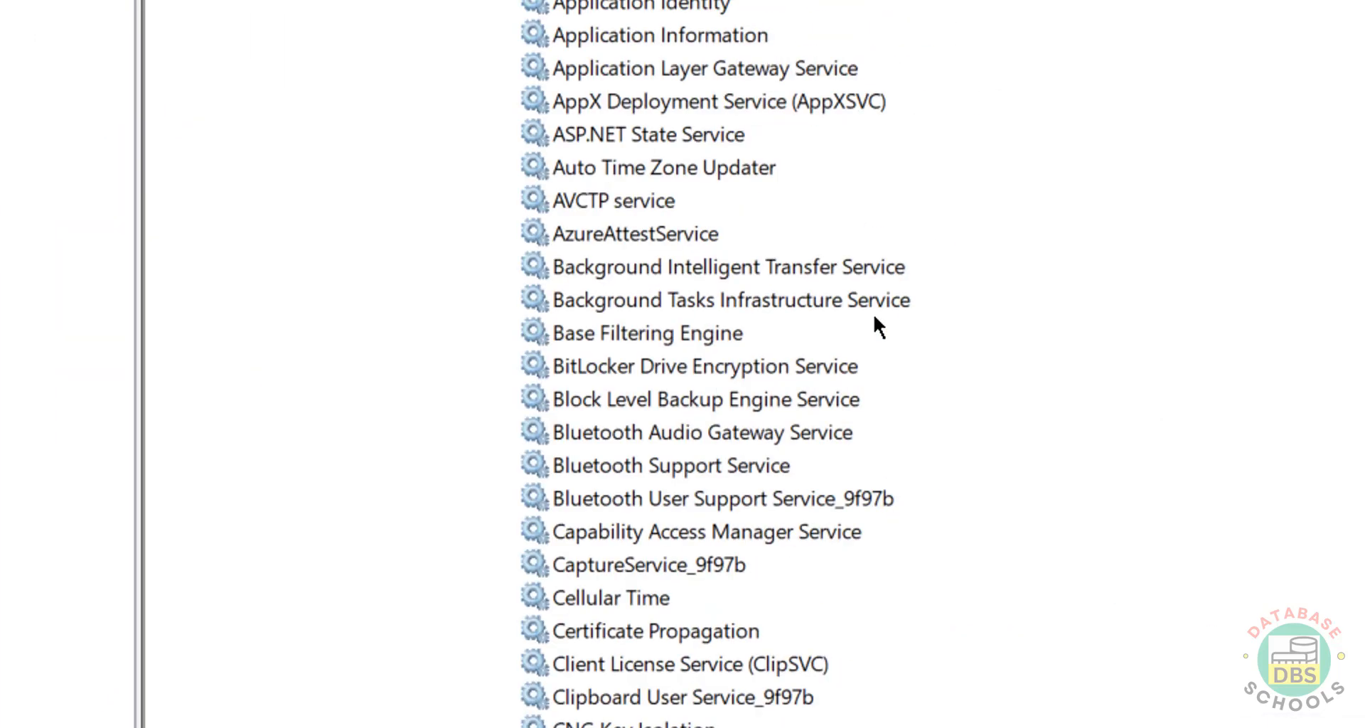
left_click(875, 318)
key("m")
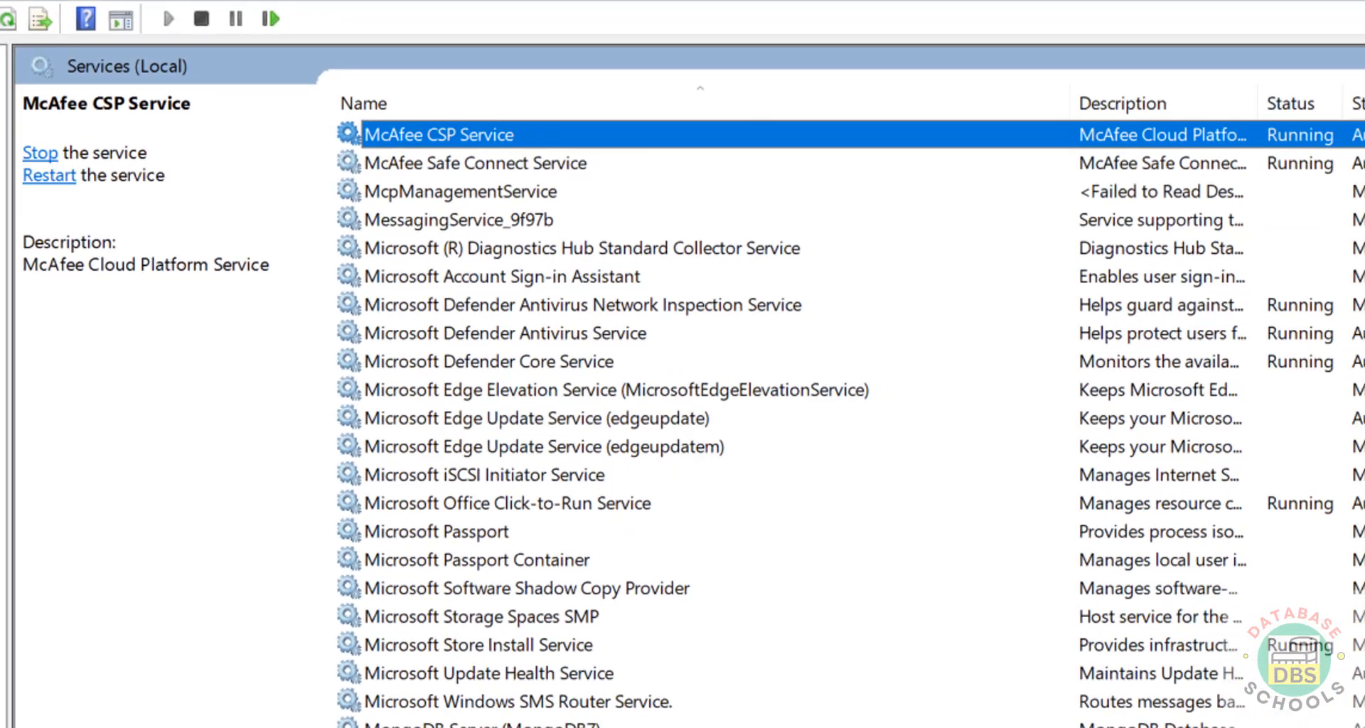
left_click(404, 702)
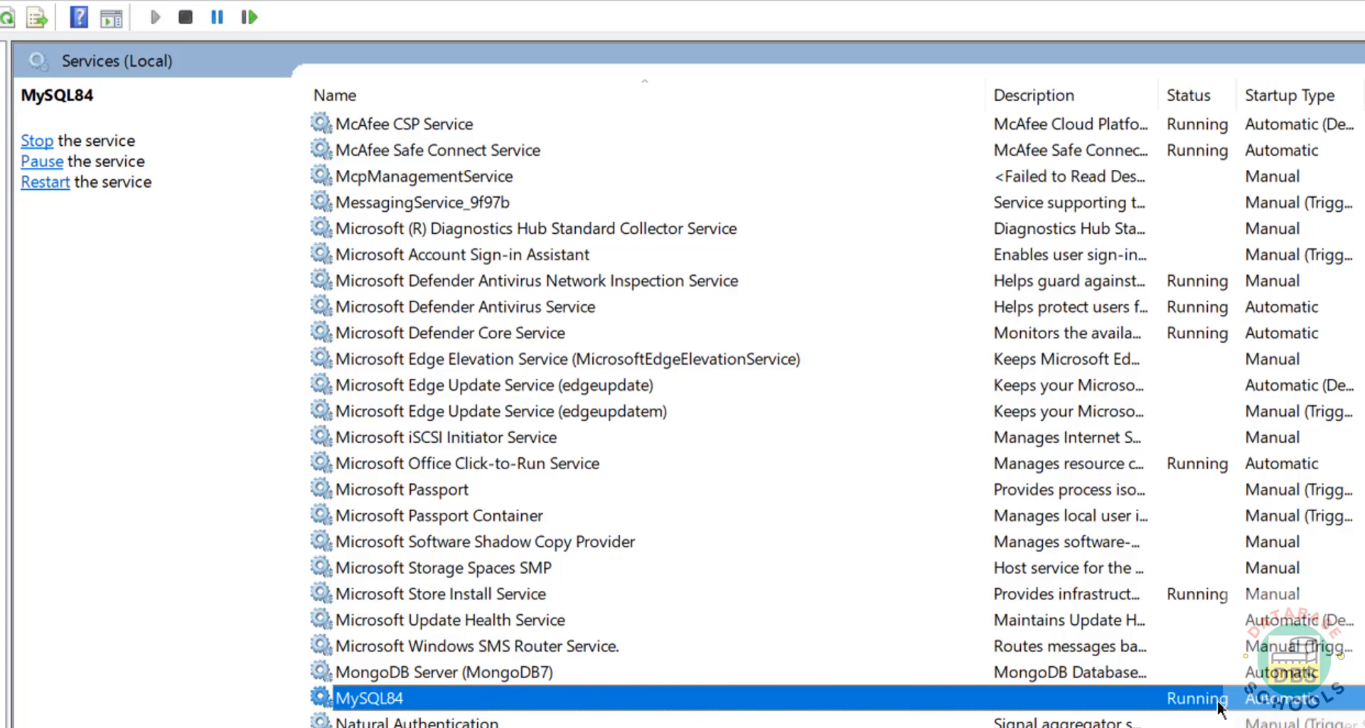
- Review the MySQL84 service's context-menu actions and dismiss them without changes
right_click(488, 704)
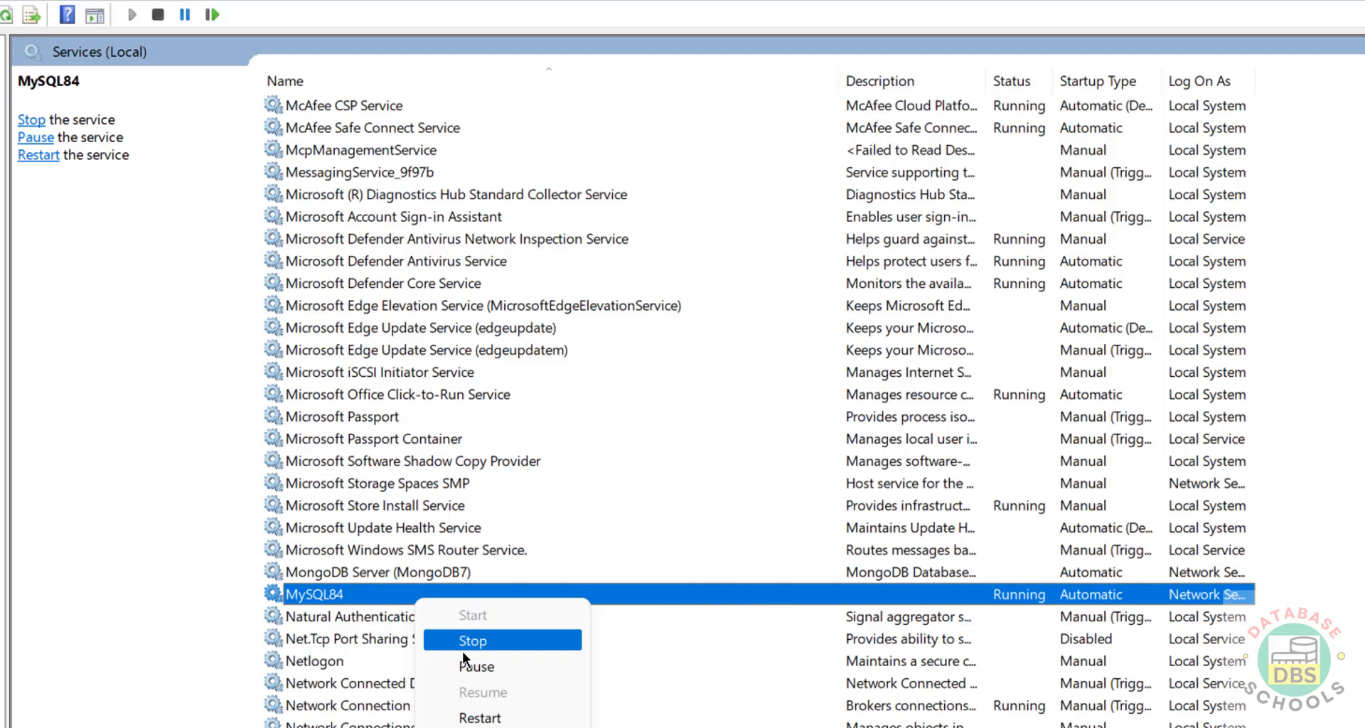
left_click(364, 386)
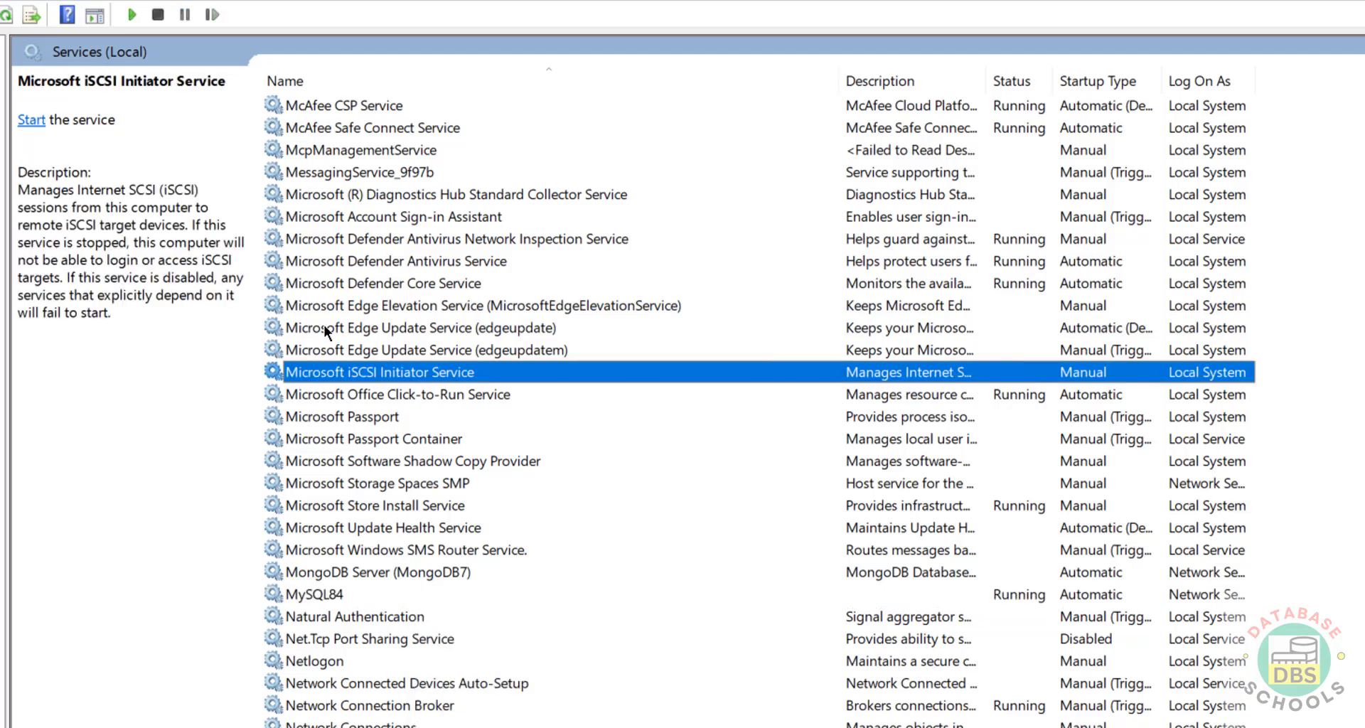
left_click(371, 616)
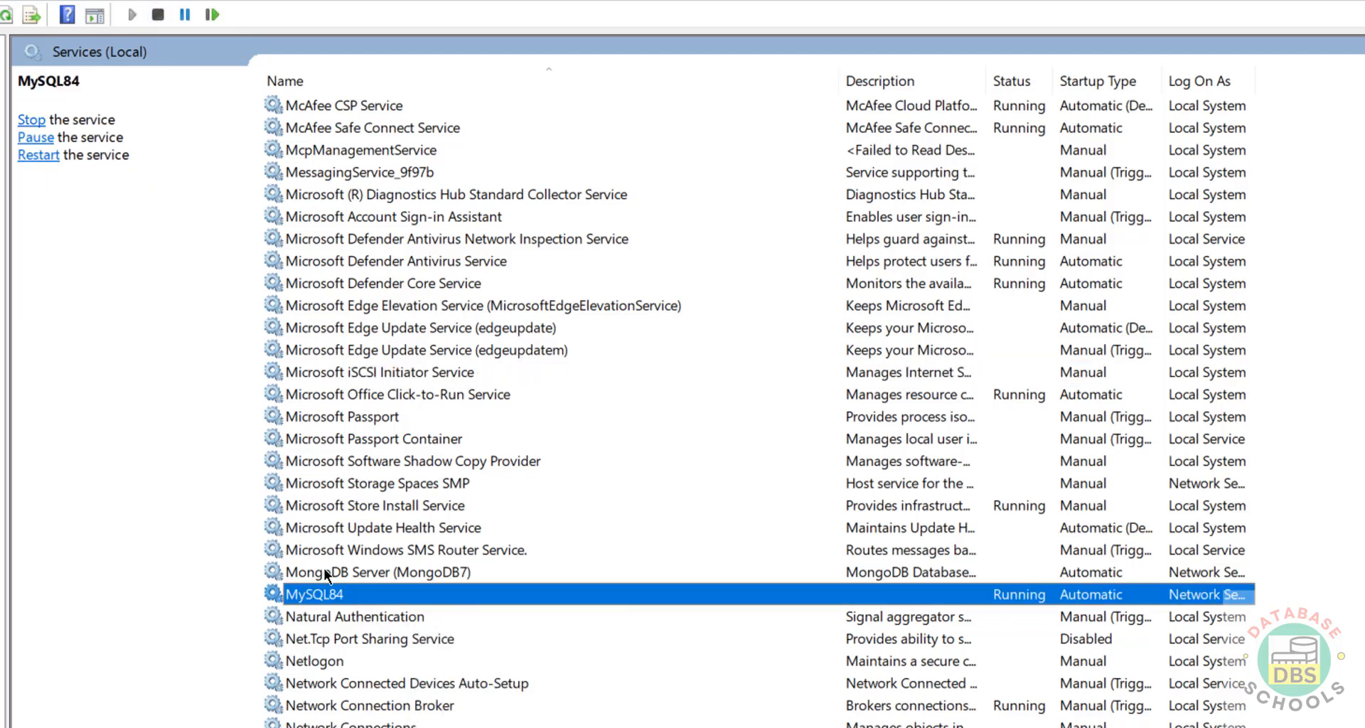
right_click(342, 601)
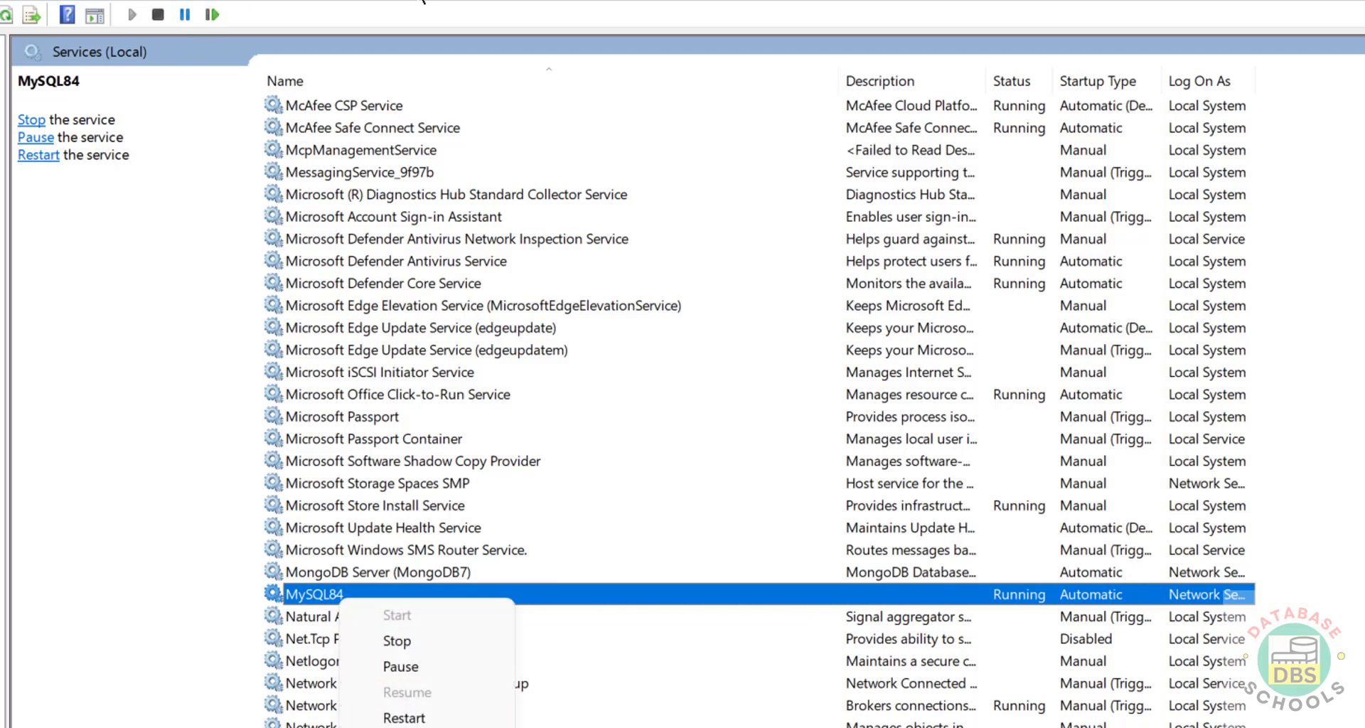
left_click(423, 1)
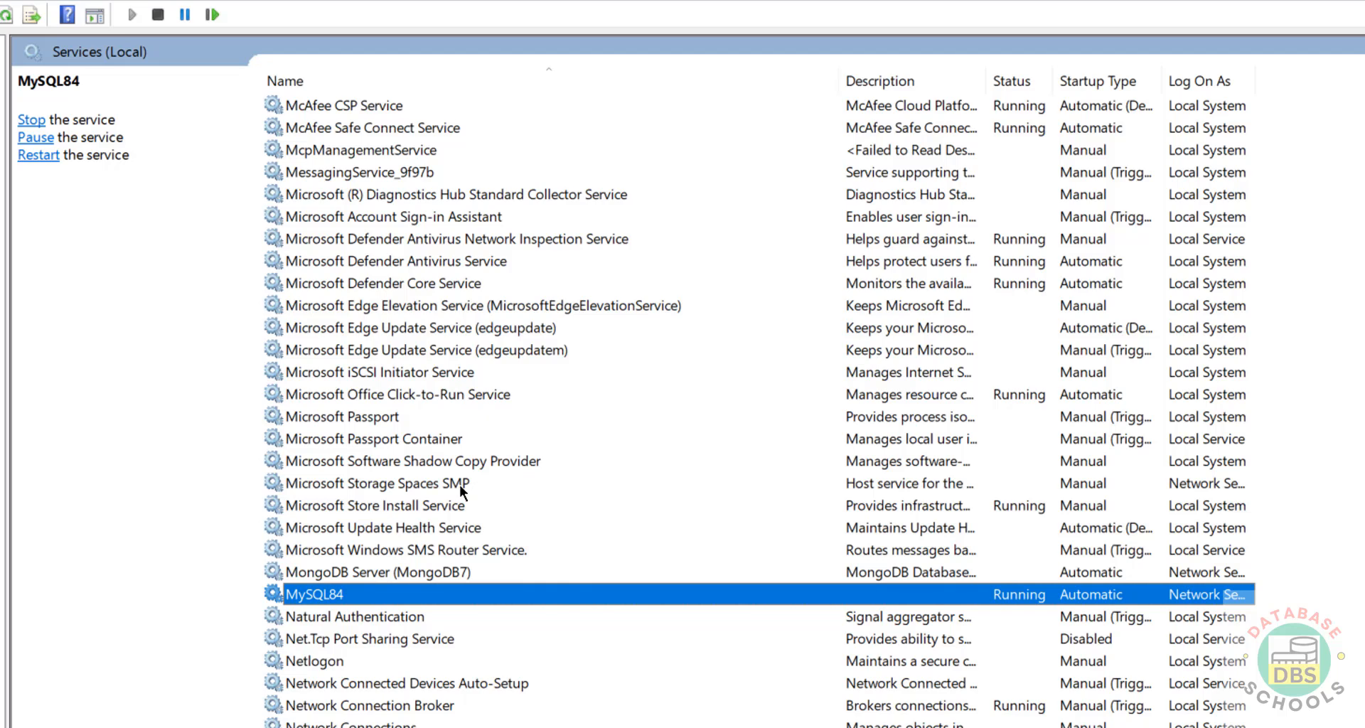